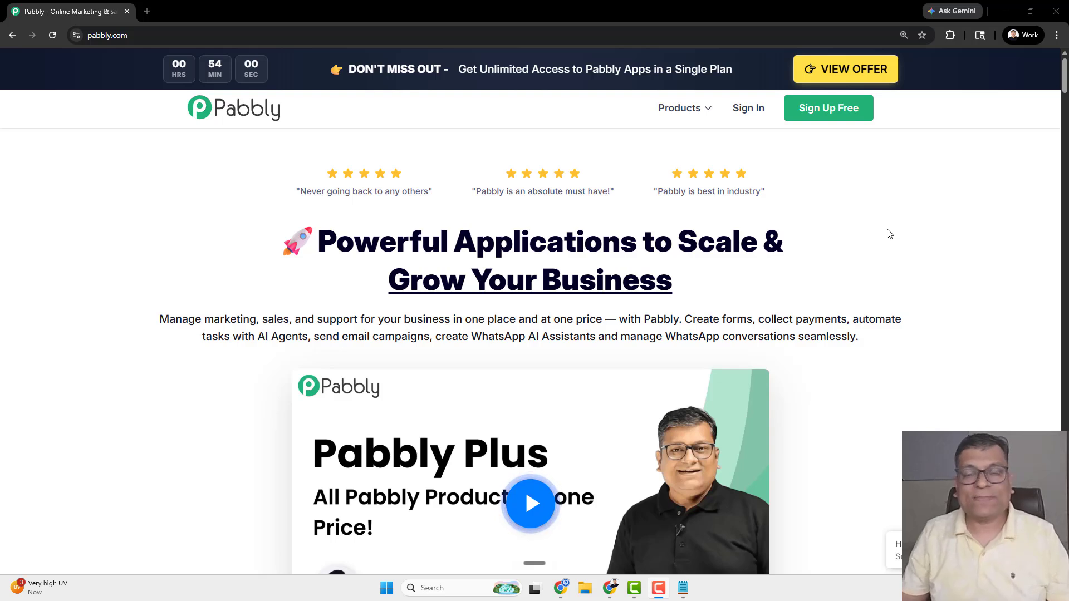
- Sign in to Pabbly Accounts and launch Pabbly Agentic AI (Beta) from the apps list
left_click(747, 118)
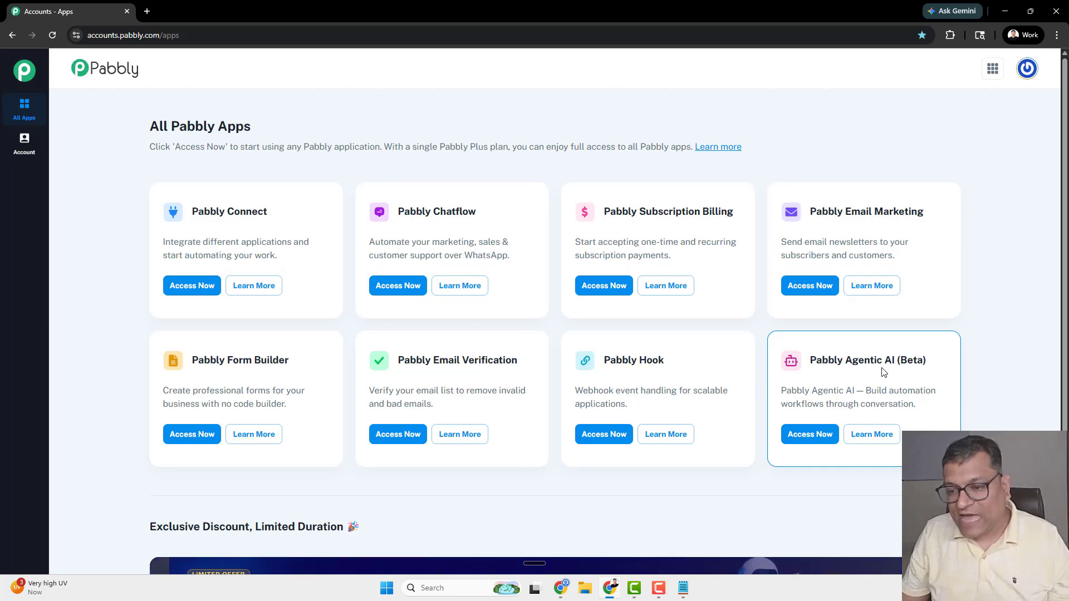
left_click(812, 438)
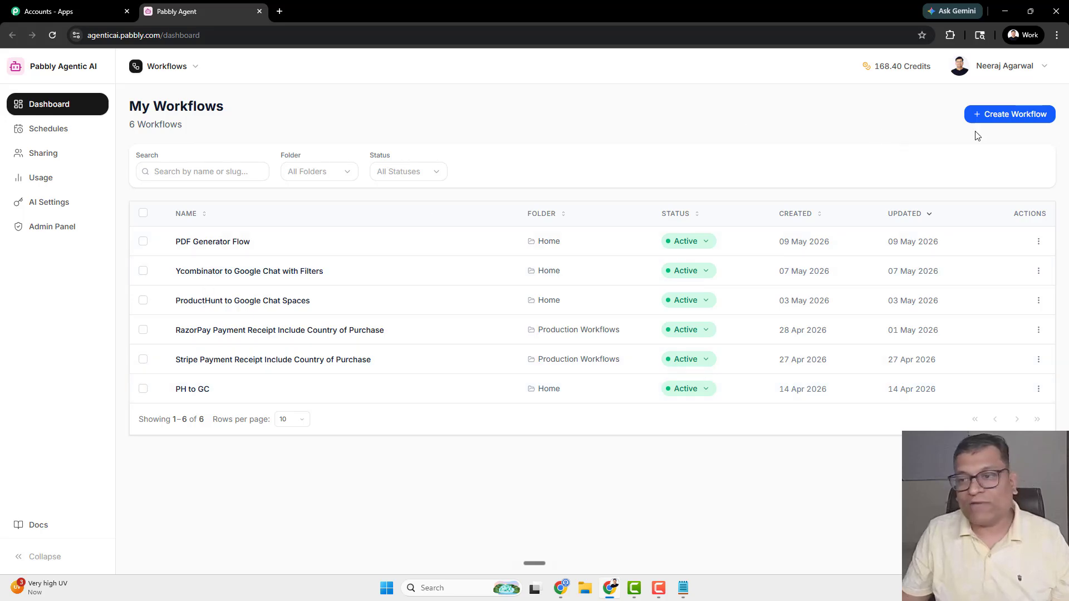
- Create a new workflow named 'Website Screenshot to PDF to Email'
left_click(1002, 115)
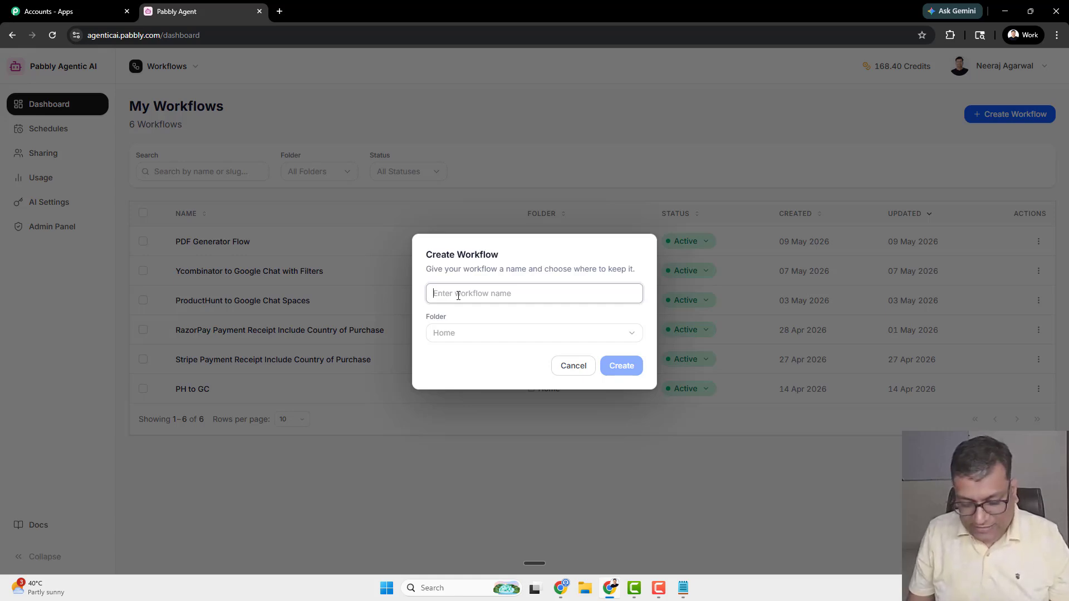
type("Website Screensh")
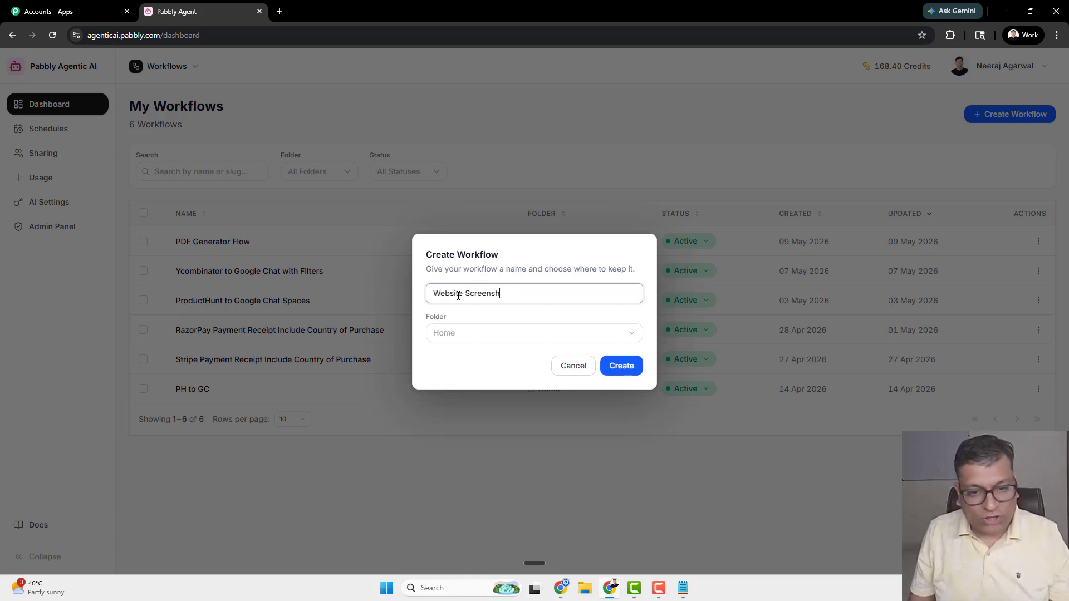
type("ot to PDF to Em")
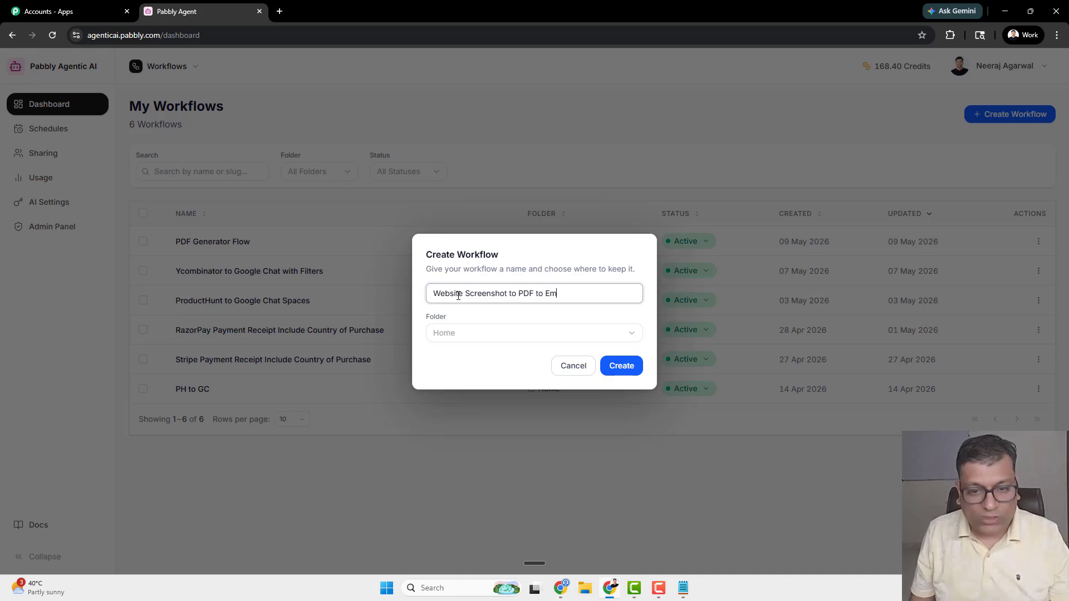
type("e")
key("BackSpace")
type("ail")
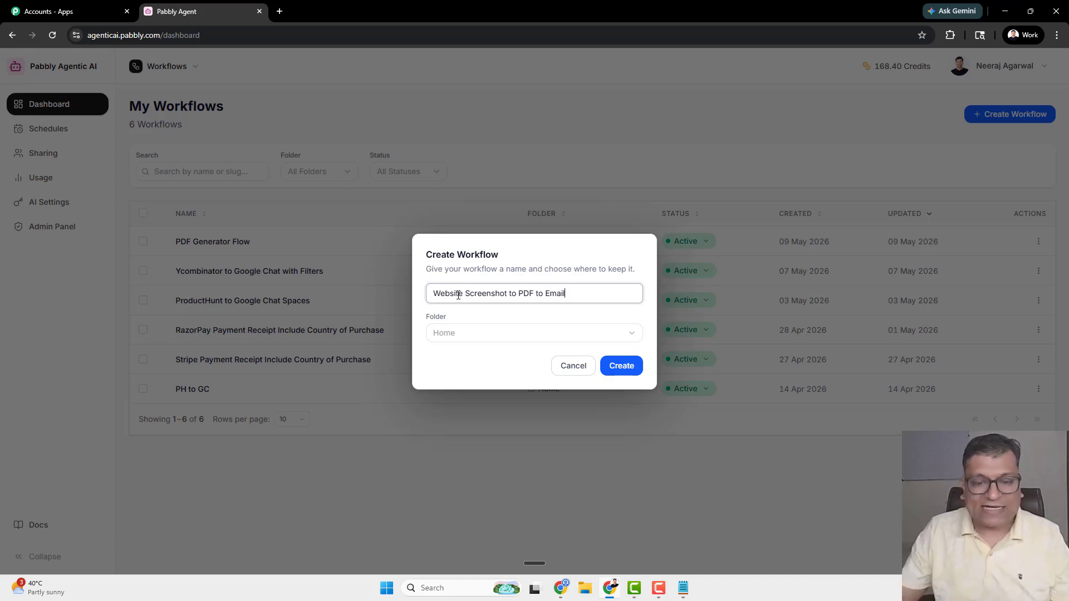
left_click(620, 368)
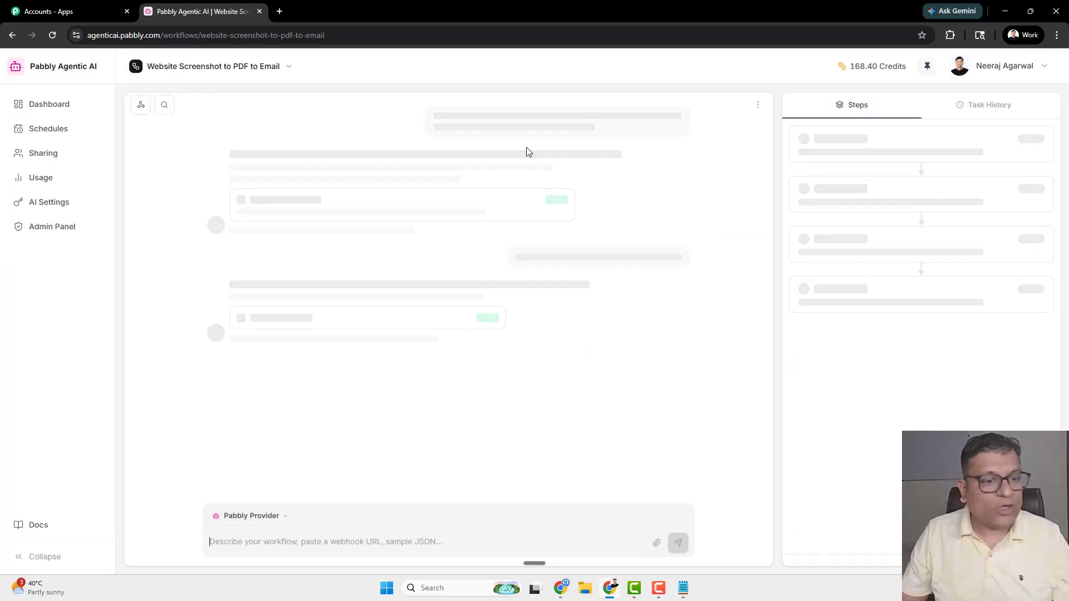
- Paste the prompt to screenshot a website, convert it to PDF, and email it as an attachment
left_click(273, 541)
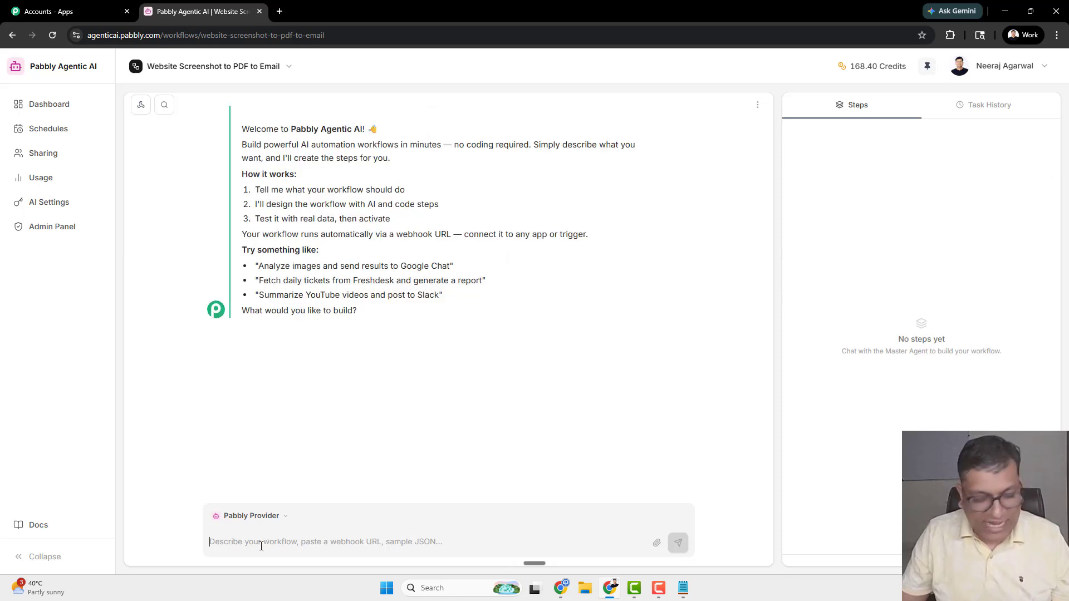
type("Create a workflow. Where I can capture the screenshot of any website. And then generate a PDF using the screenshot of the website and lastly send that PDF as an email attachment and email it.")
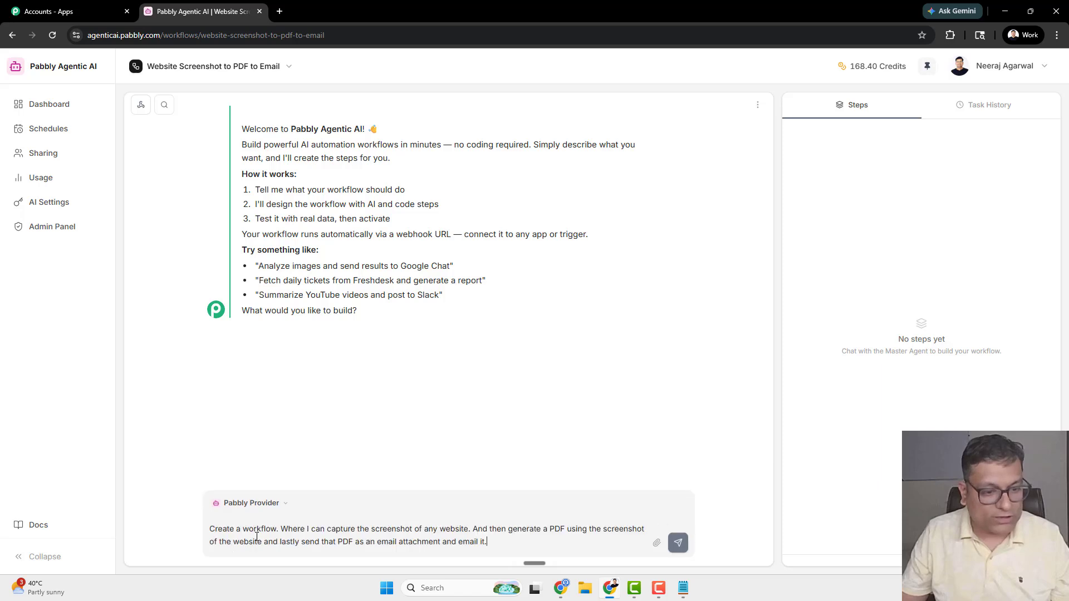
double_click(292, 529)
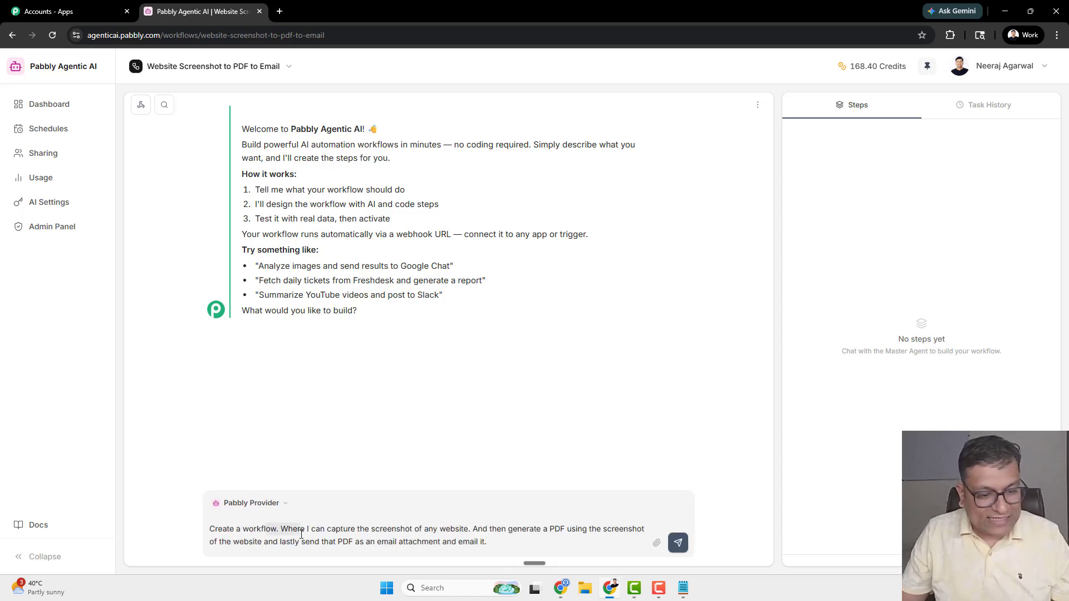
left_click_drag(307, 529, 407, 529)
left_click(476, 533)
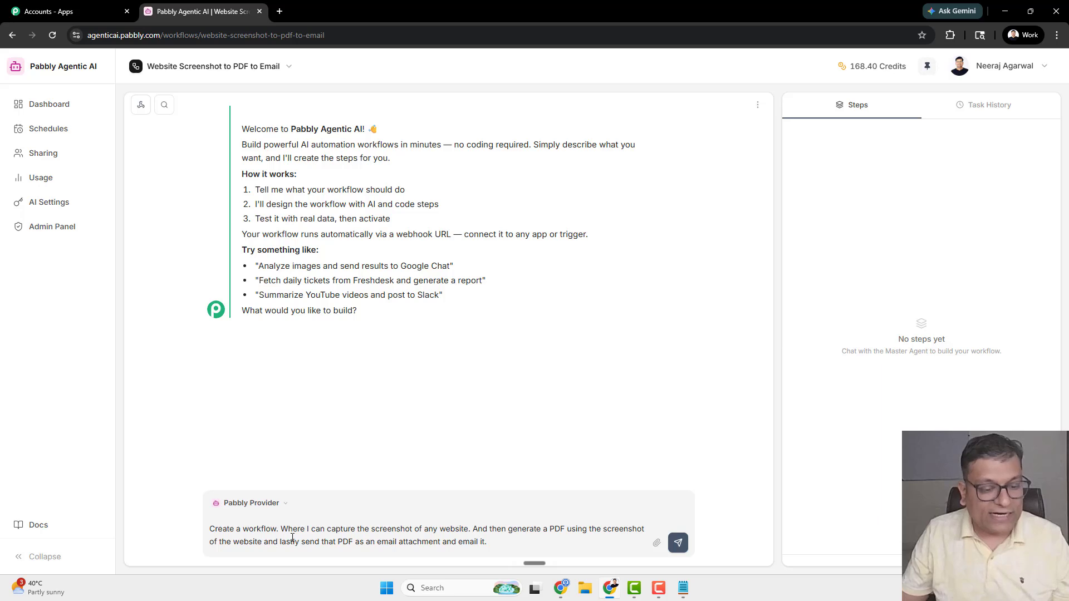
left_click_drag(343, 546, 422, 547)
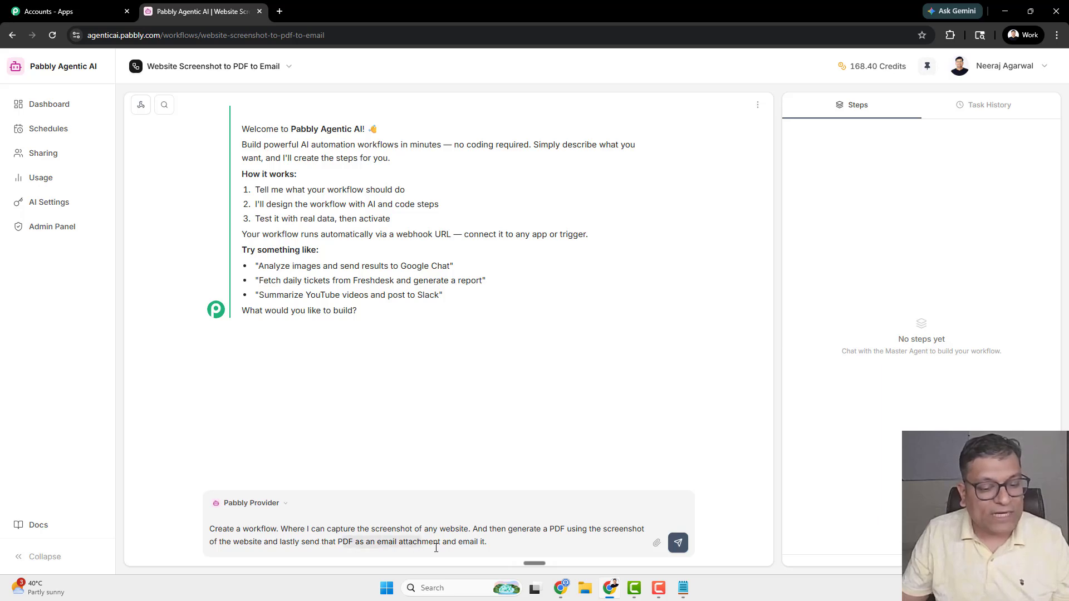
left_click(438, 546)
left_click(501, 541)
- Set the browser page zoom to 110%
left_click(1056, 35)
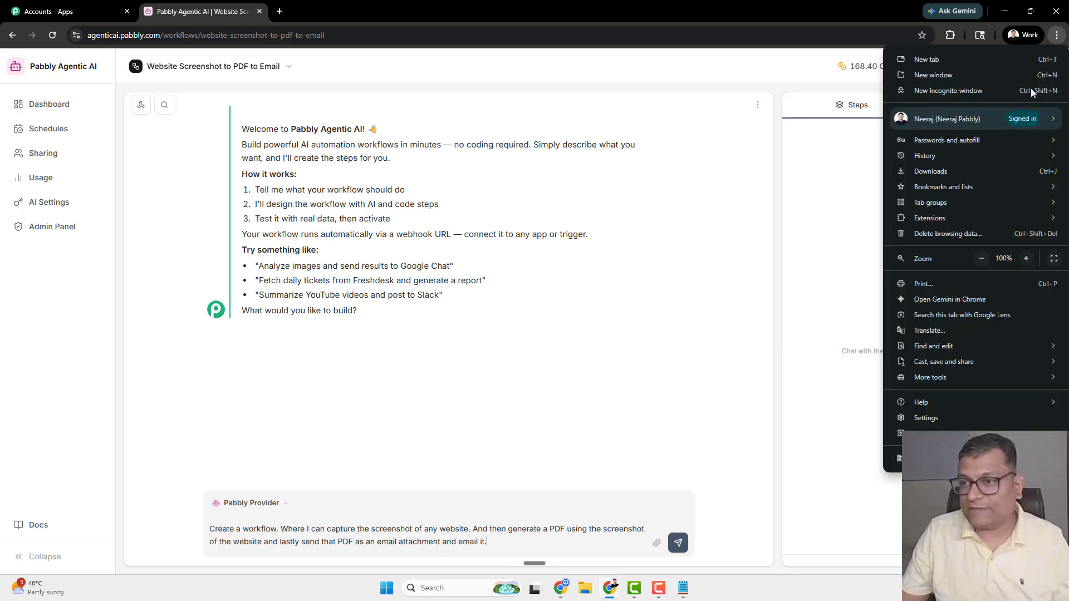
left_click(1026, 259)
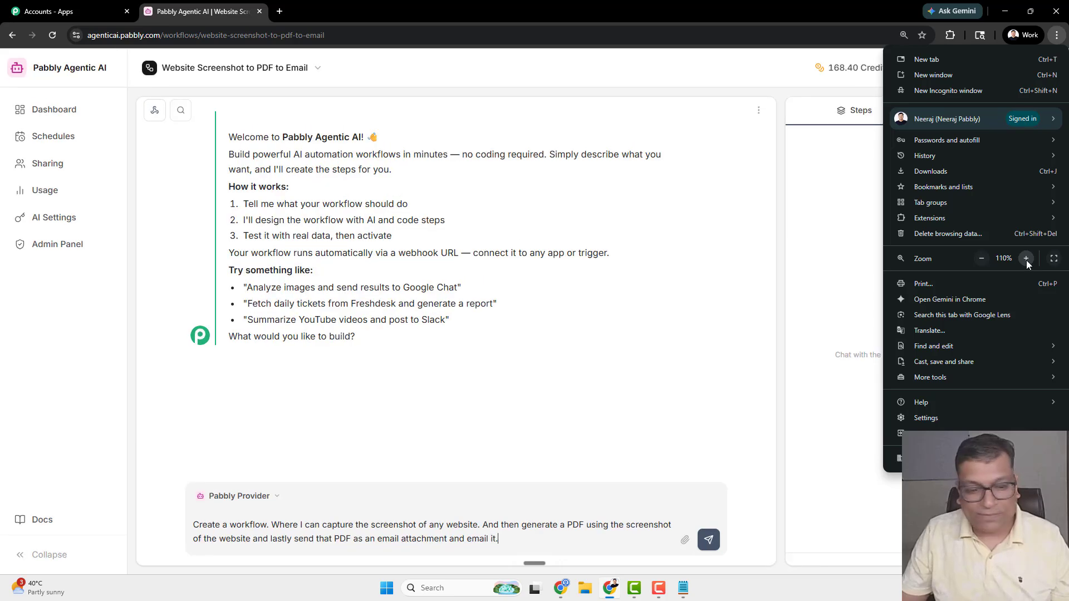
left_click(1026, 259)
left_click(983, 260)
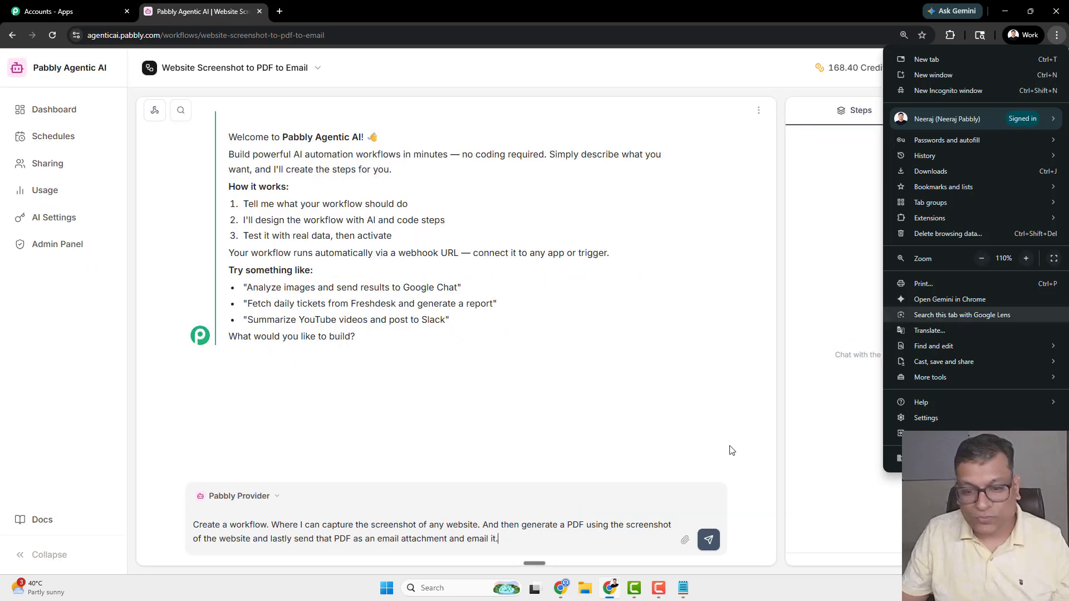
left_click(544, 539)
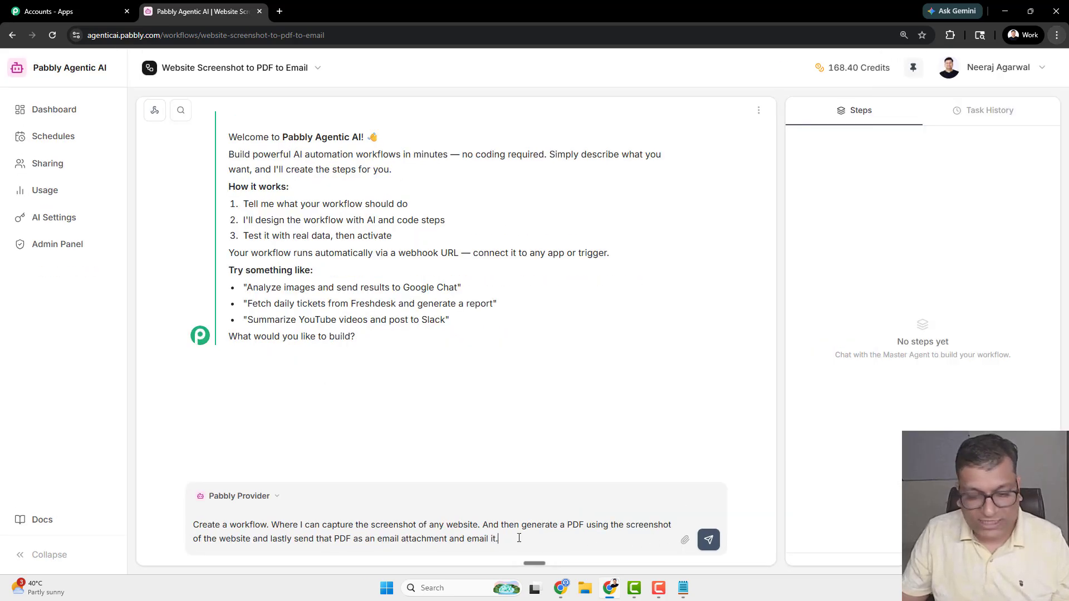
- Send the workflow prompt and wait for the assistant's three-step plan
left_click(709, 540)
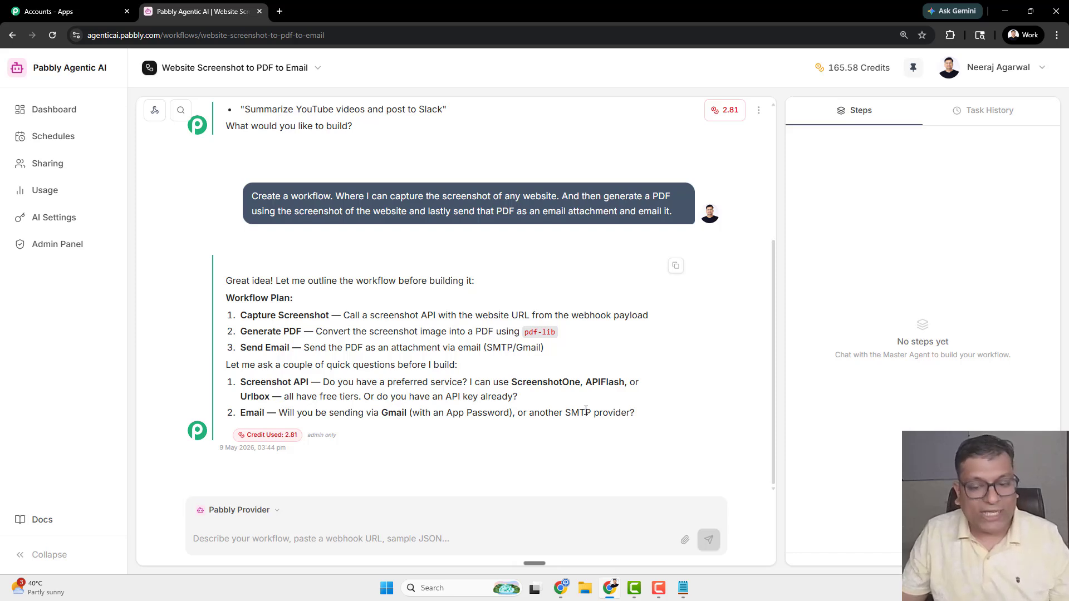
- Draft answers: '1. Use anything that you like. ScreenshotOne.' and '2. Gmail (with App Password)'
left_click(272, 539)
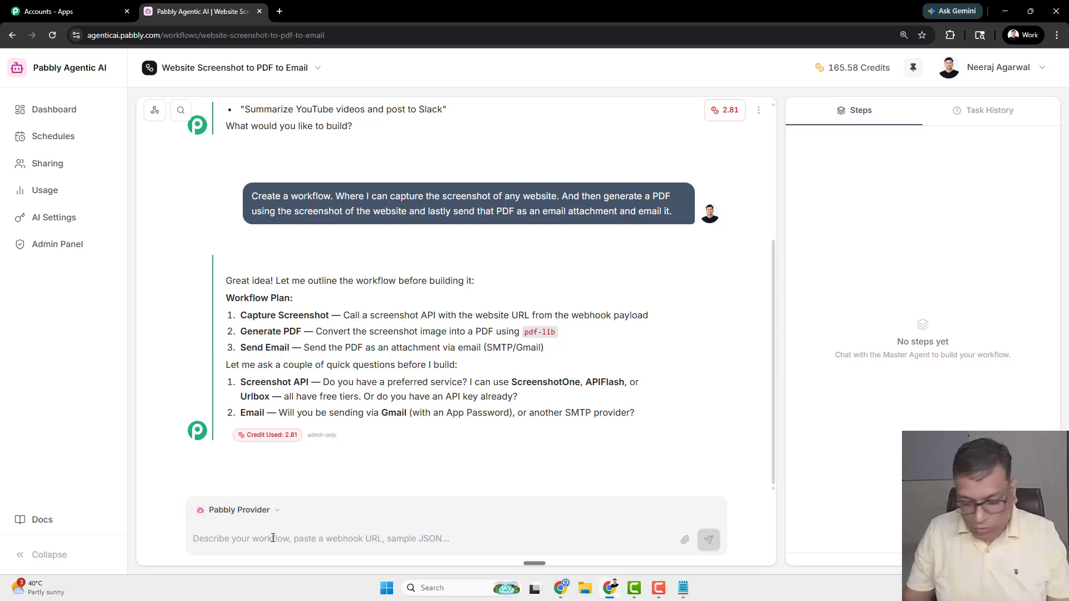
type("1. ")
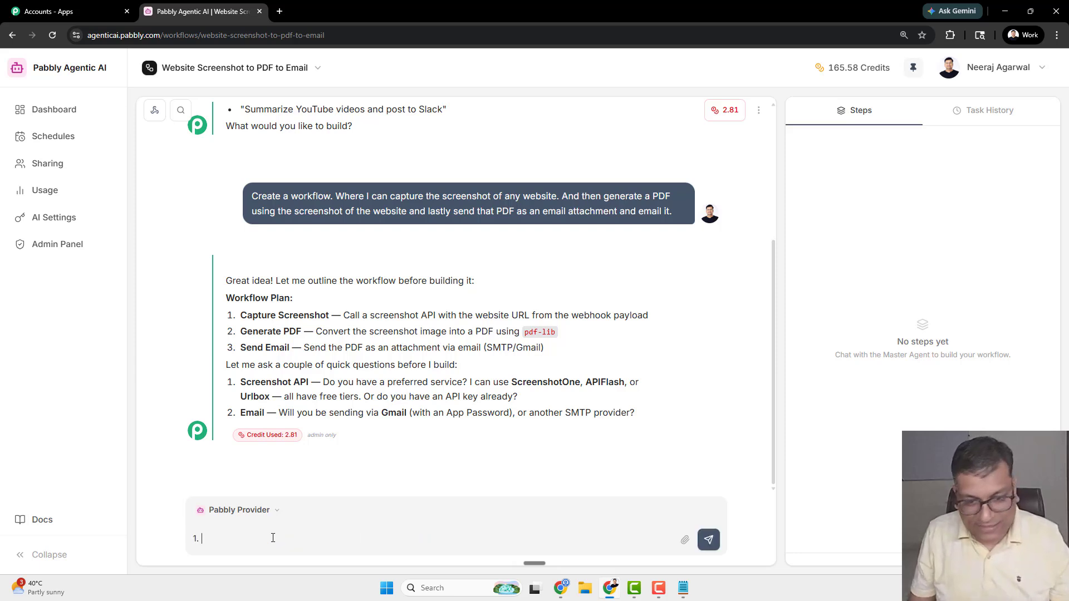
type("Use anyth")
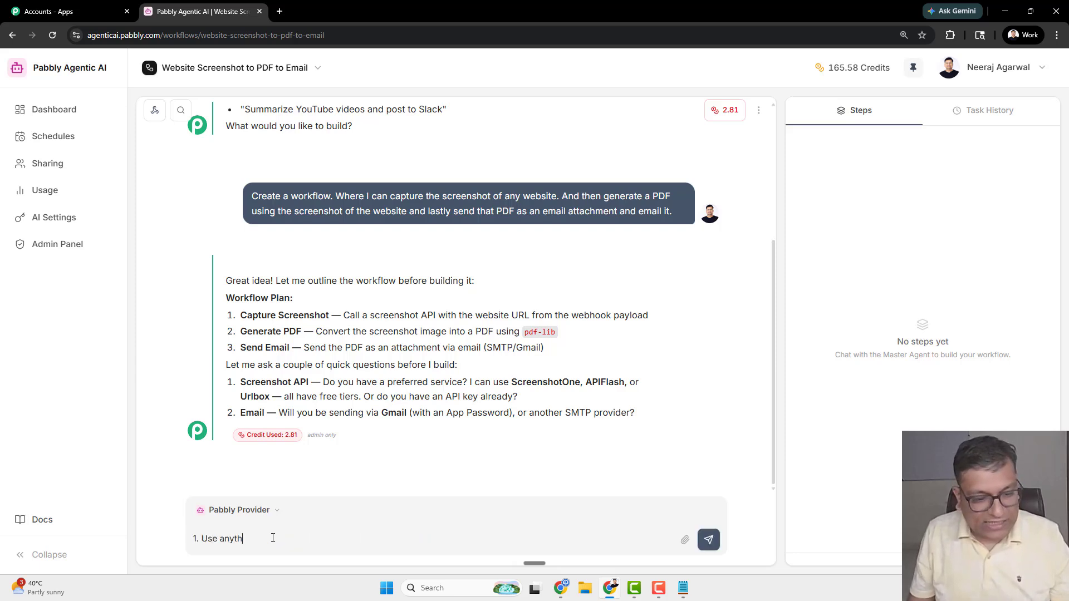
type("ing that you like.")
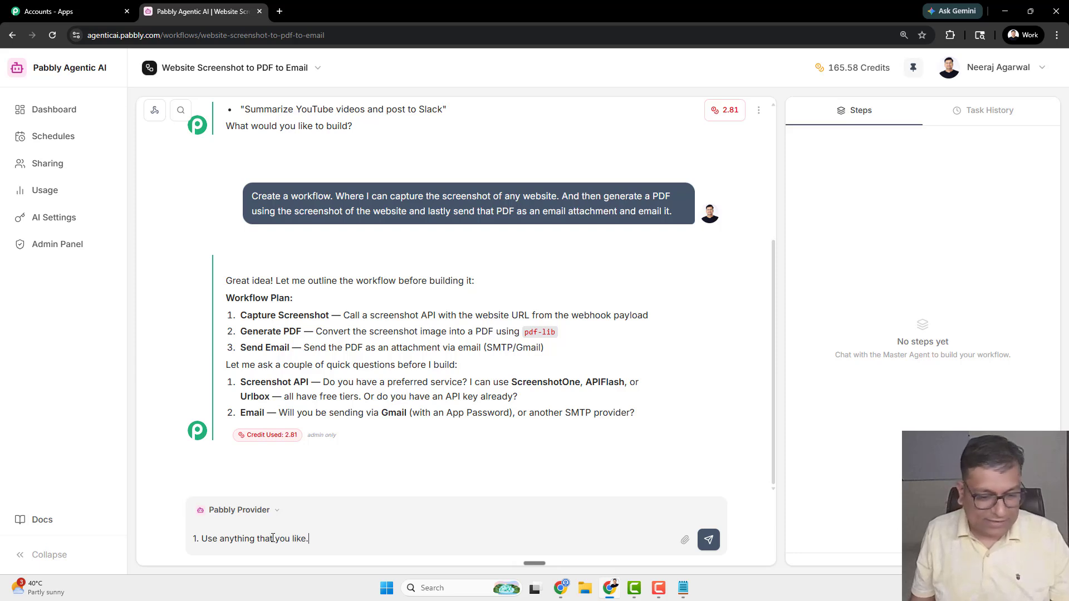
type(" Screensho")
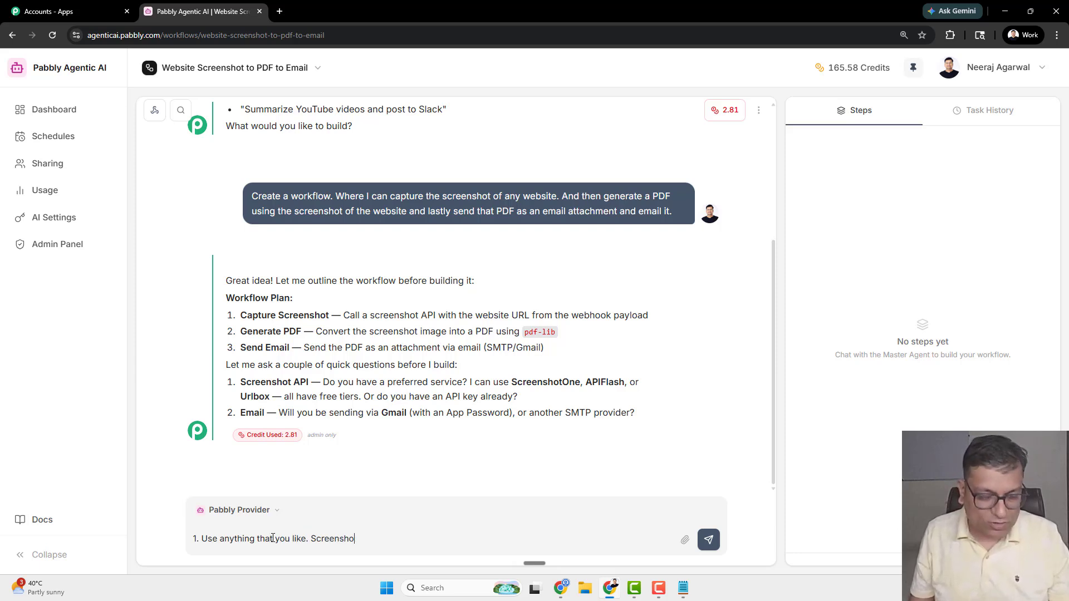
type("tOne.")
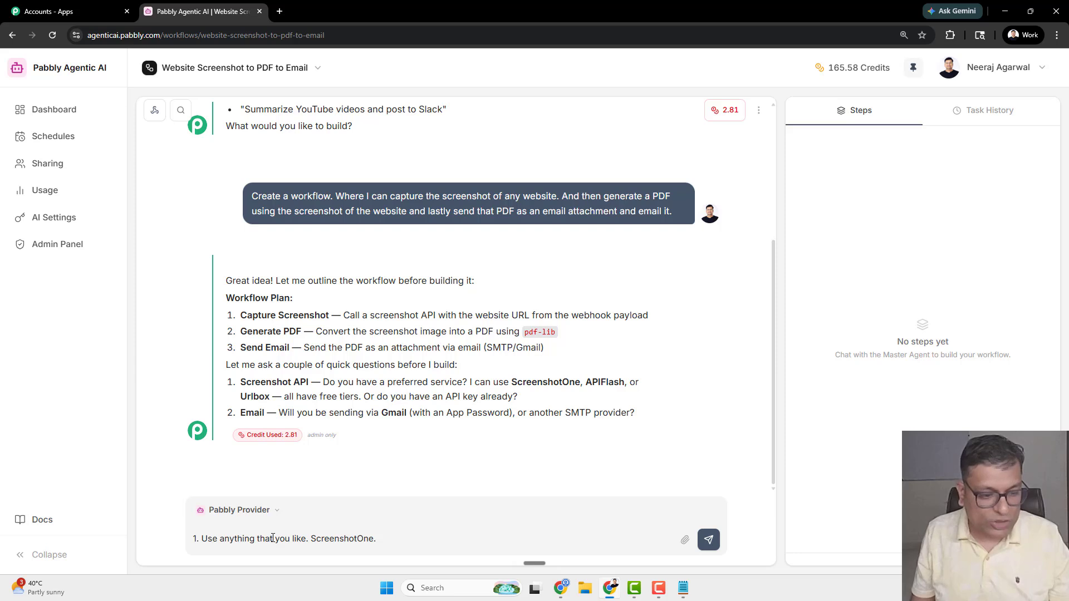
key("shift+Return")
type("2.")
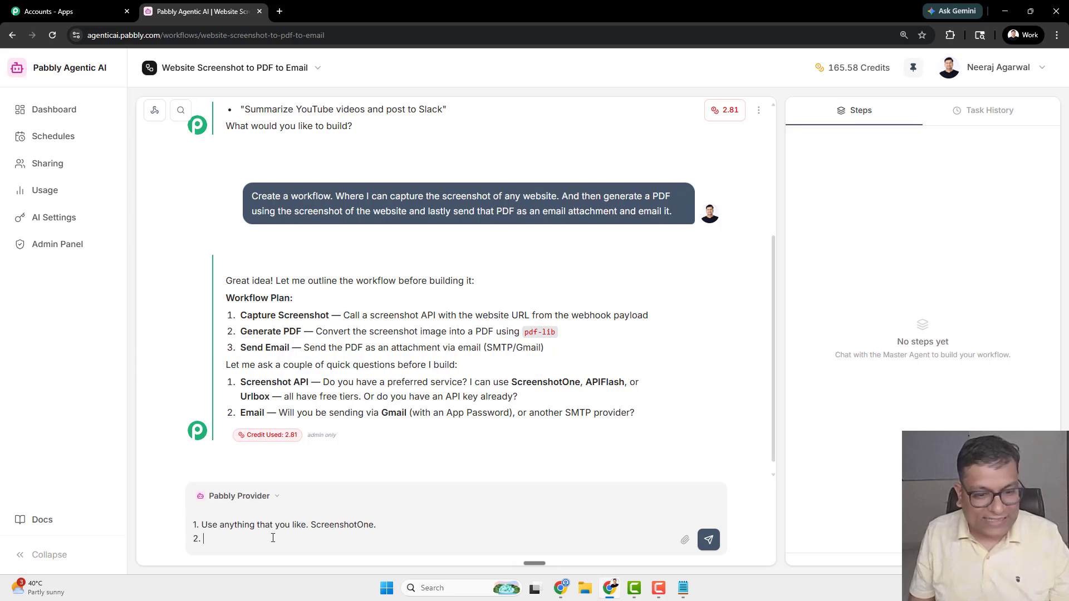
type(" Gmail")
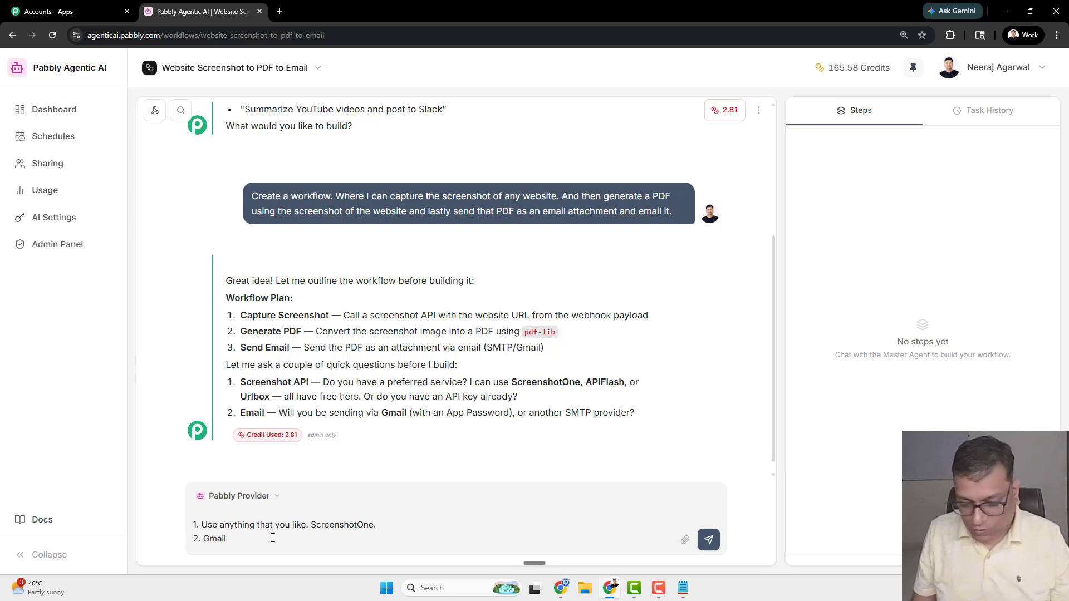
type(" (with App Pas")
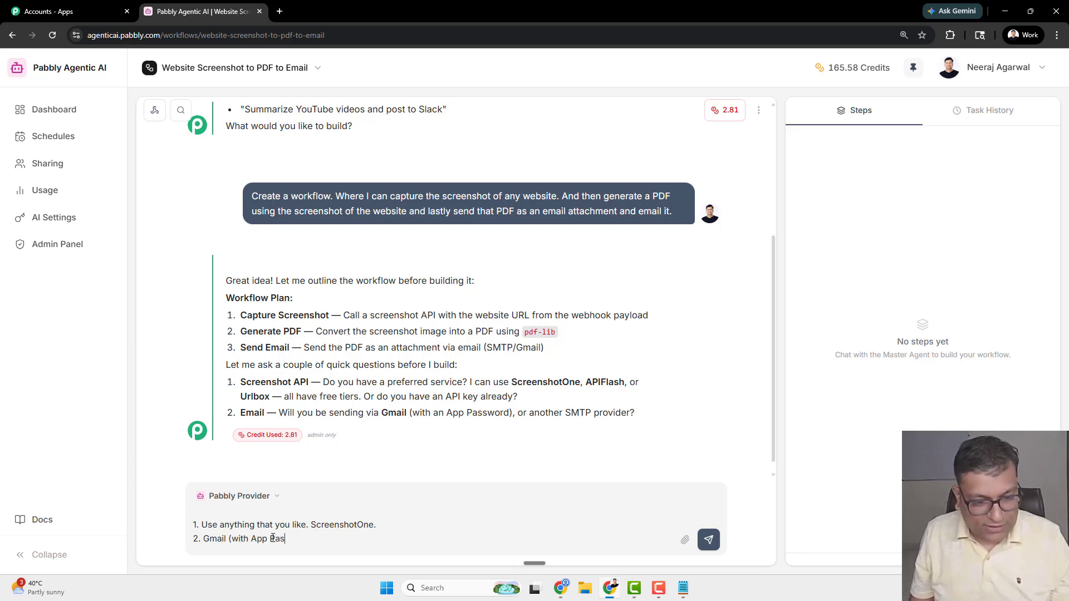
type("sword)")
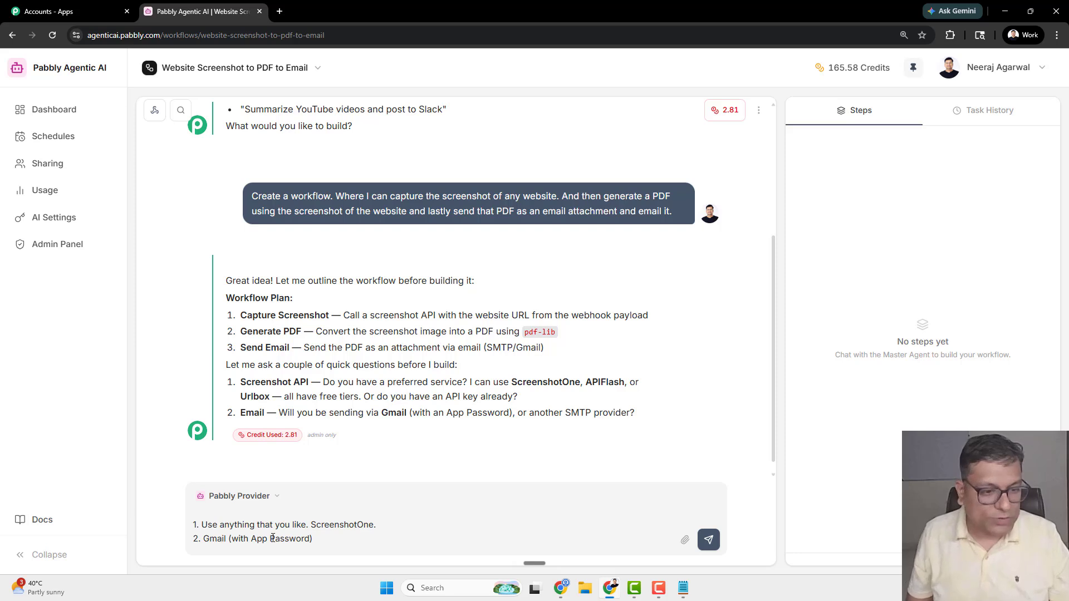
- Send the answers, review the required credentials, and open the ScreenshotOne website link
key("Return")
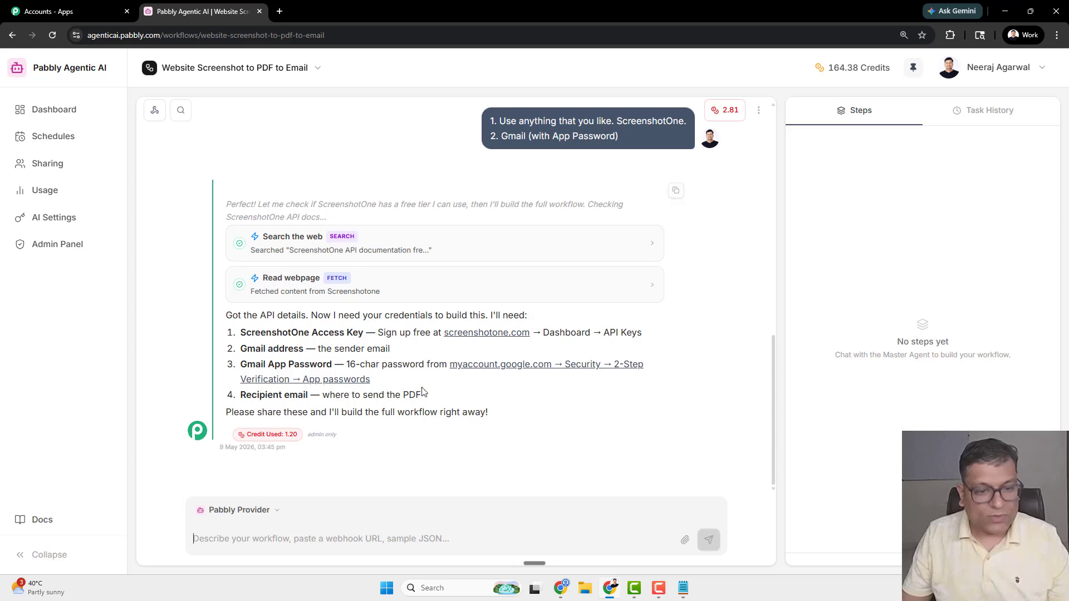
left_click_drag(241, 336, 362, 336)
left_click(288, 337)
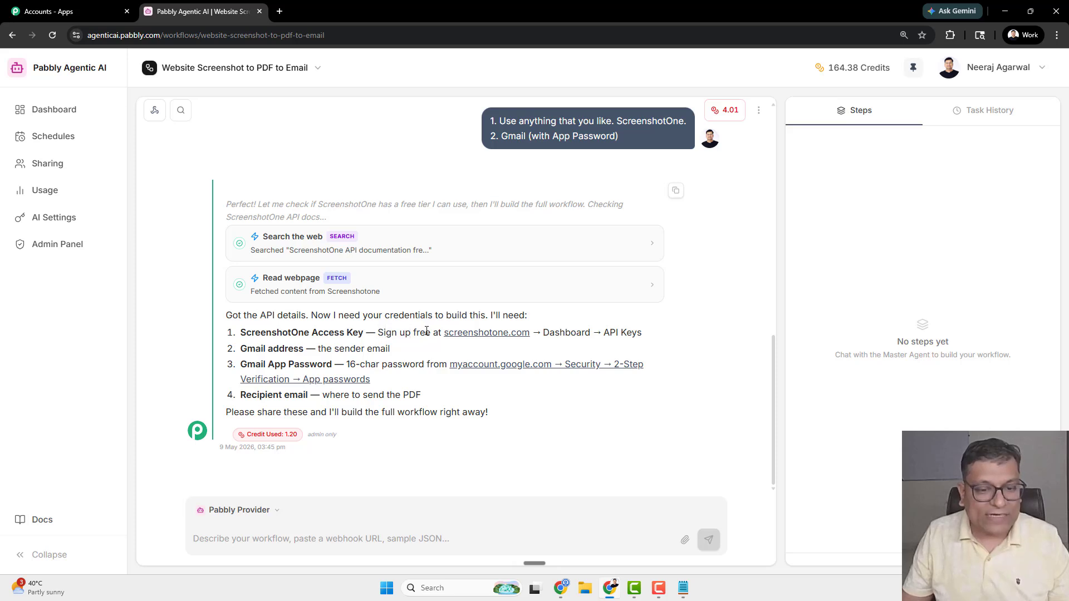
left_click(473, 338, "ctrl")
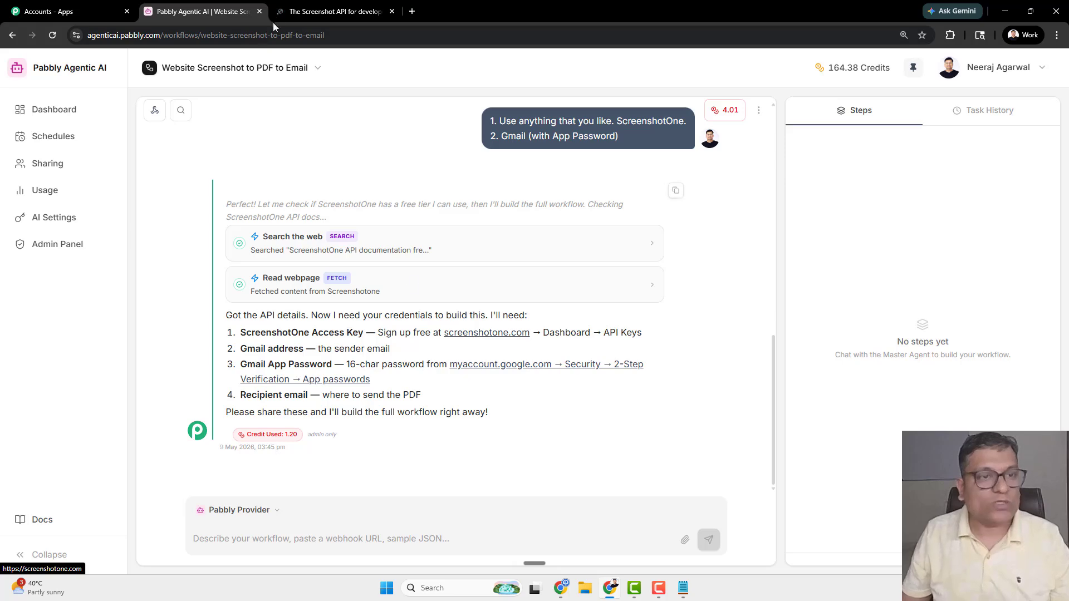
- Sign in to ScreenshotOne with a Google work account
left_click(316, 5)
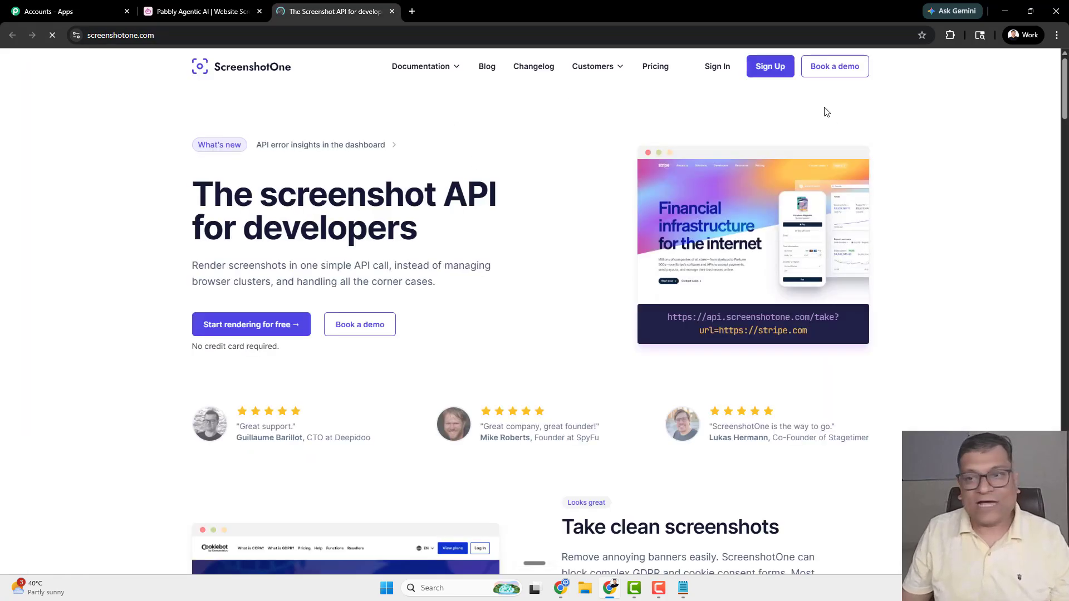
left_click(720, 69)
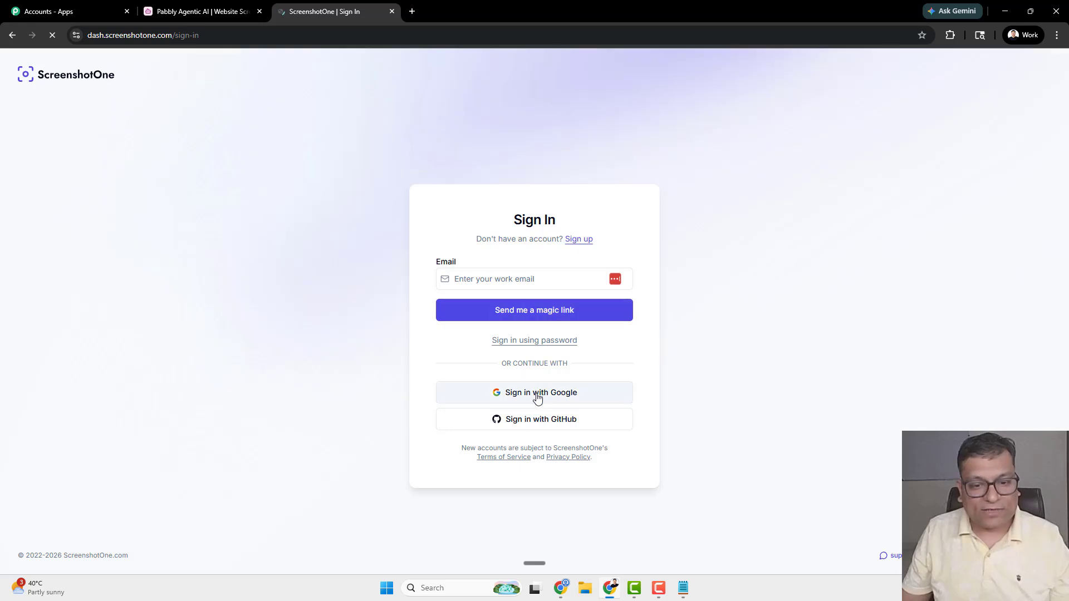
left_click(538, 397)
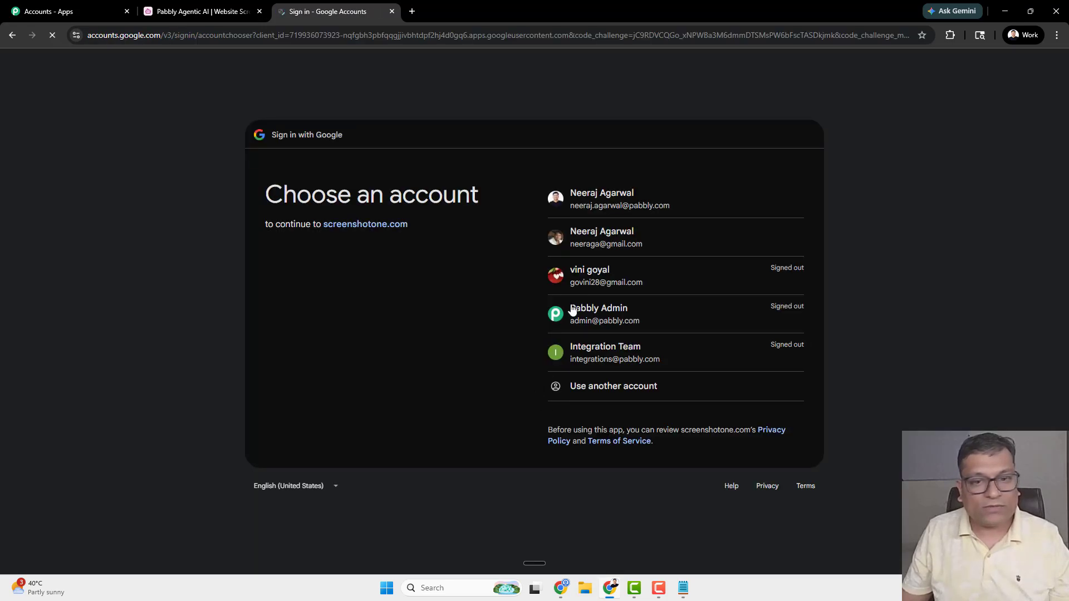
left_click(614, 206)
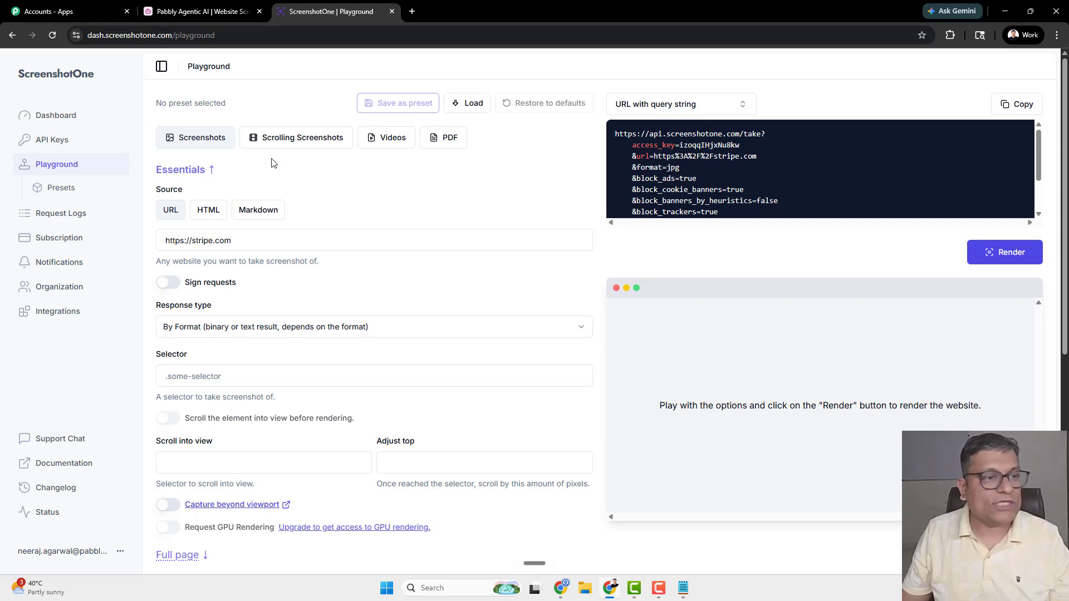
- Check the agent's directions, then open ScreenshotOne's API Keys page
left_click(229, 6)
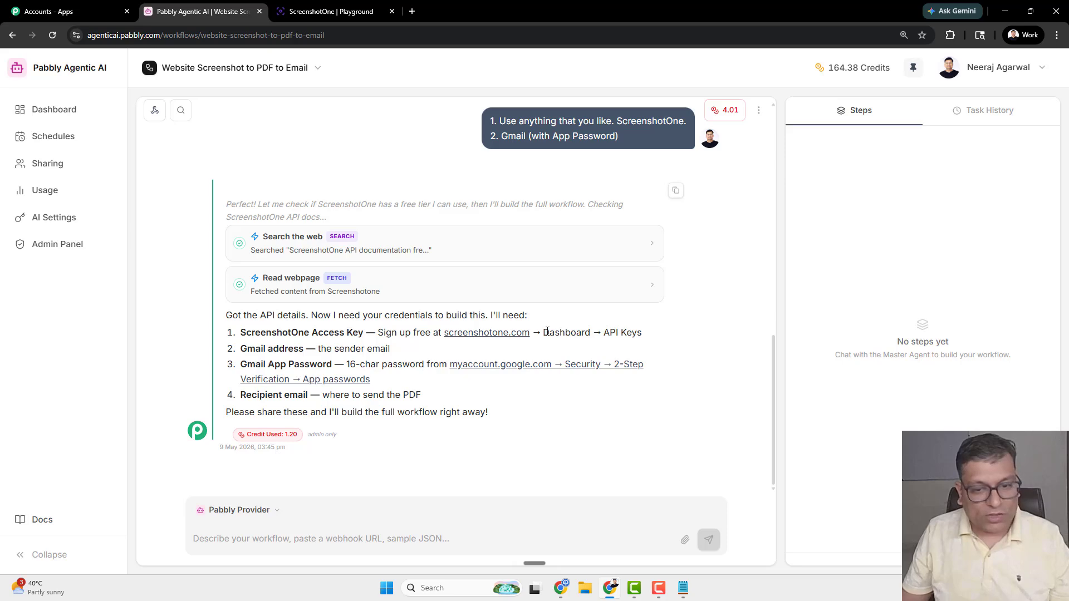
left_click_drag(544, 333, 641, 332)
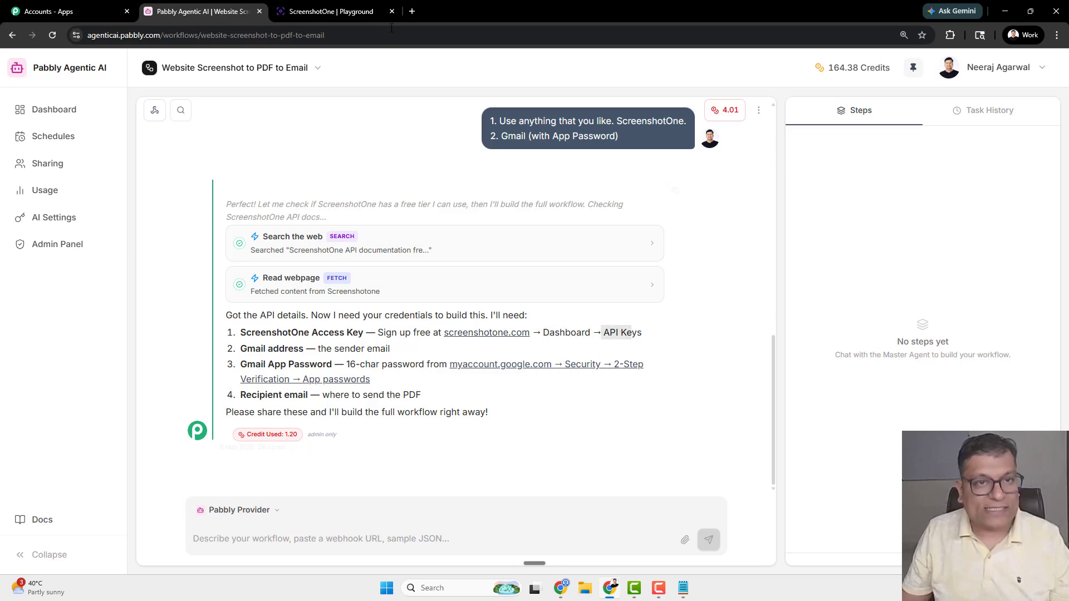
left_click(332, 11)
left_click(49, 146)
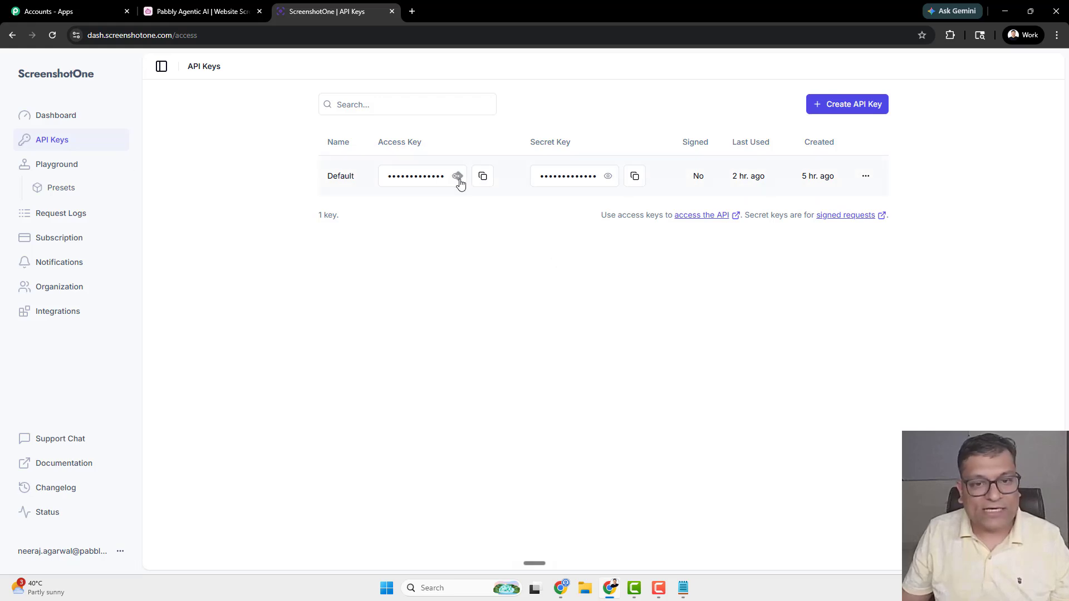
- Paste the ScreenshotOne access key into the chat labelled 'API key of ScreenshotOne'
left_click(484, 176)
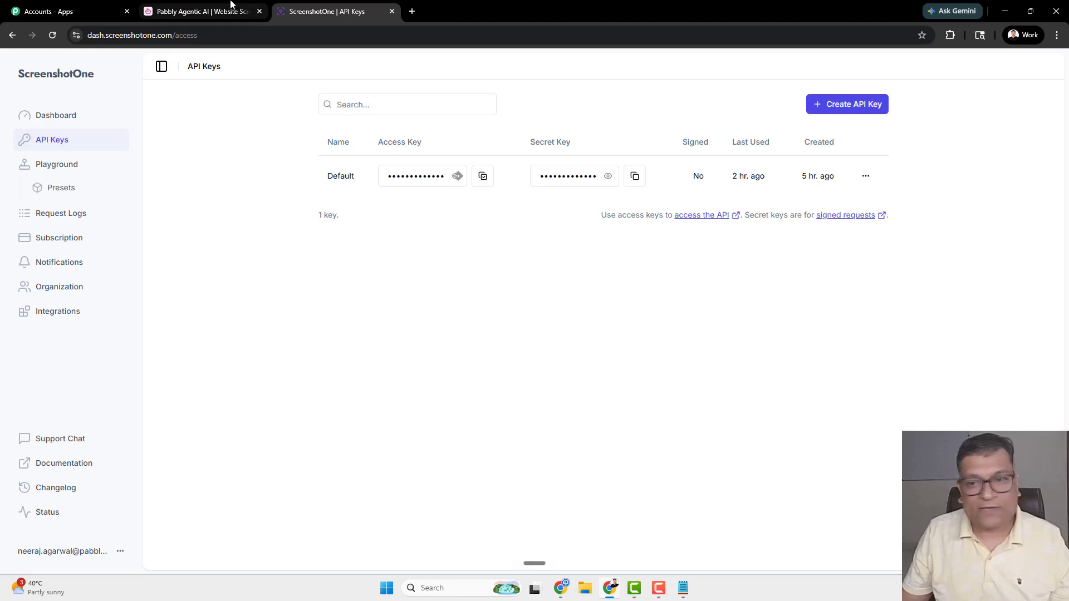
left_click(229, 11)
left_click(291, 538)
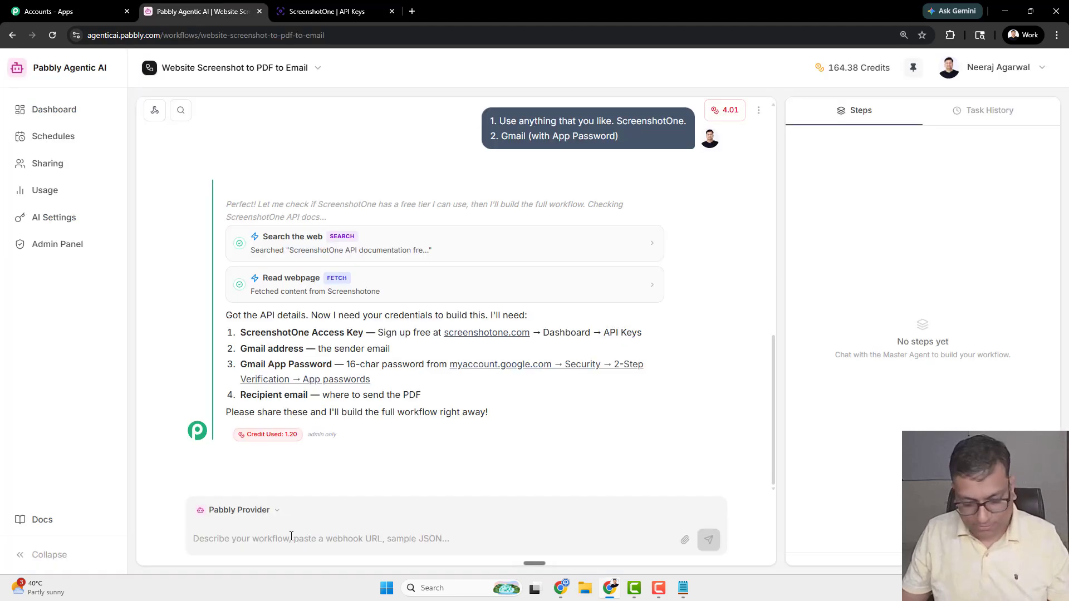
key("ctrl+v")
type("AP")
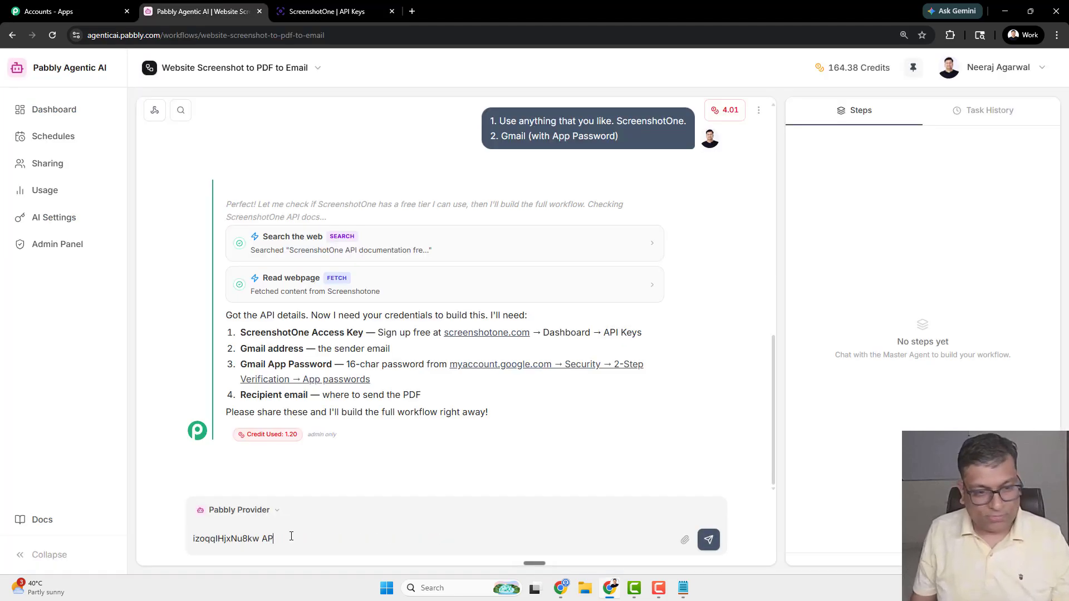
type("I key of ")
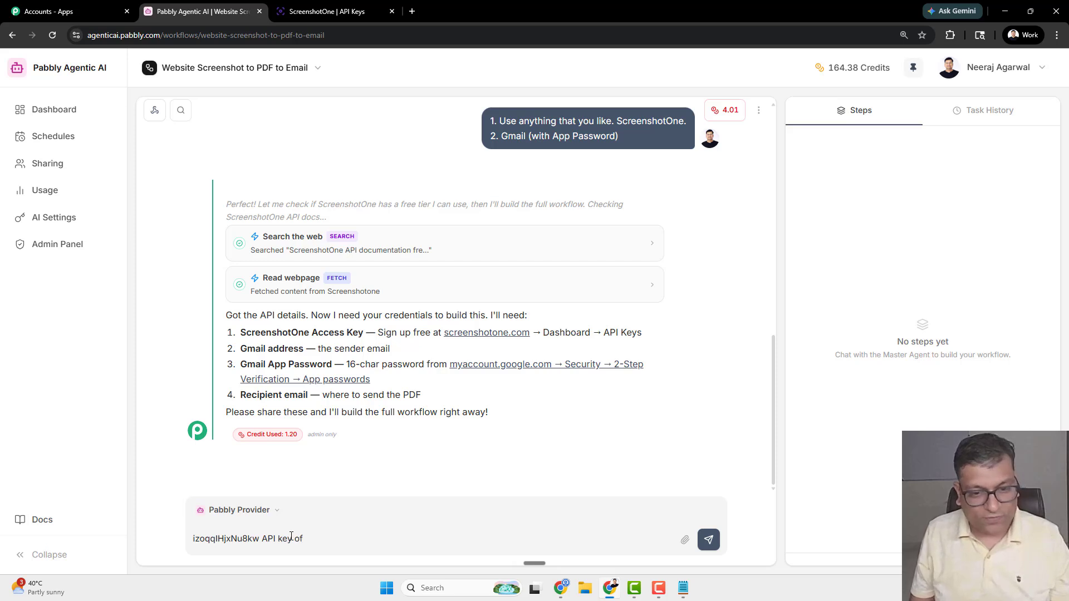
type("ScreenshotOne")
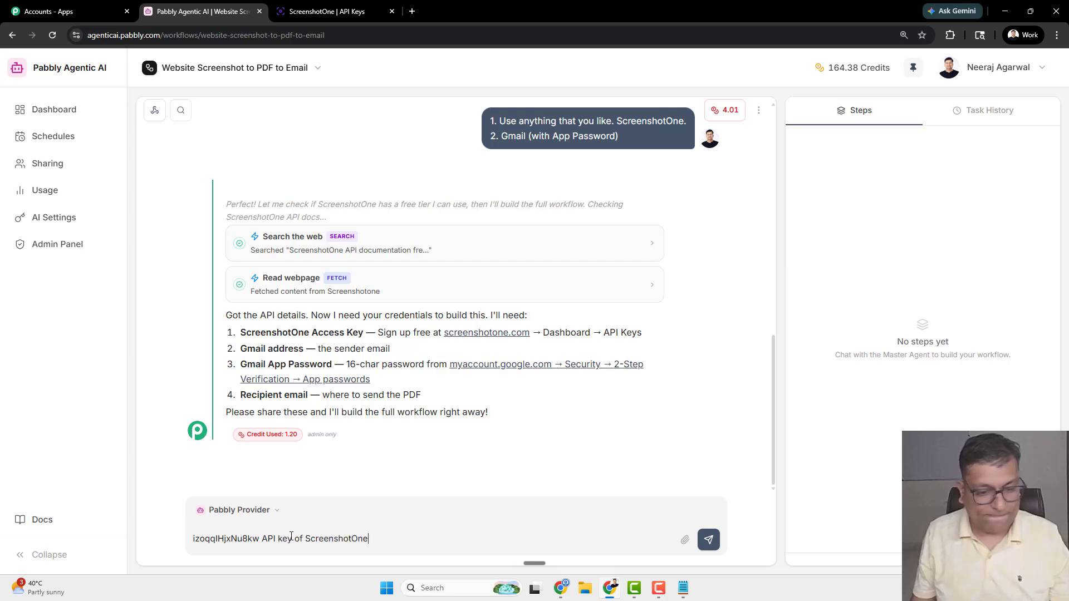
- Add the secret key labelled 'Secret Key for ScreenshotOne' on a new line and send the message
left_click(317, 12)
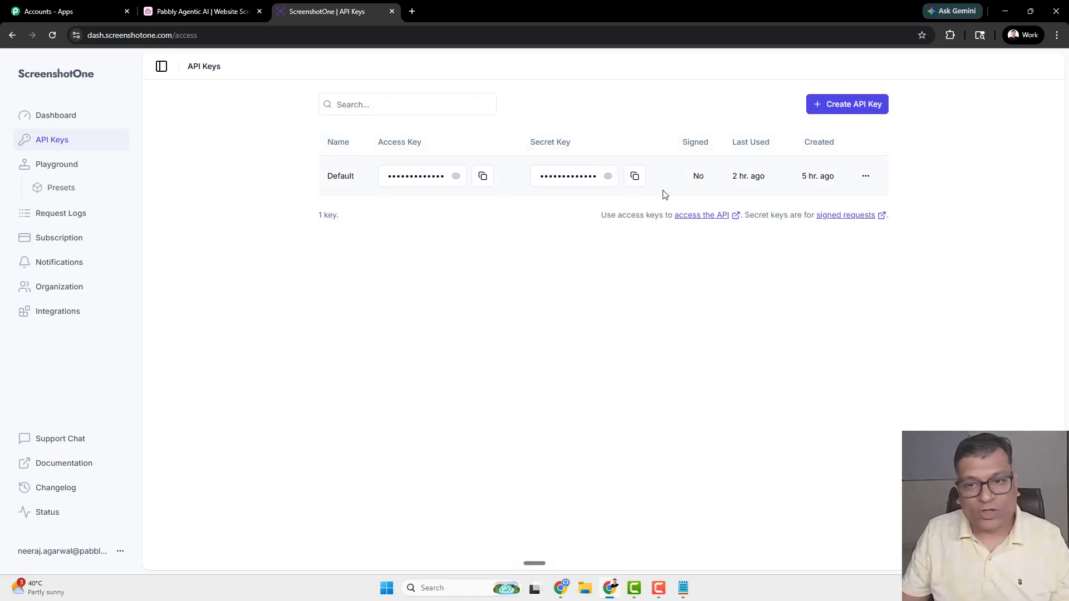
left_click(200, 11)
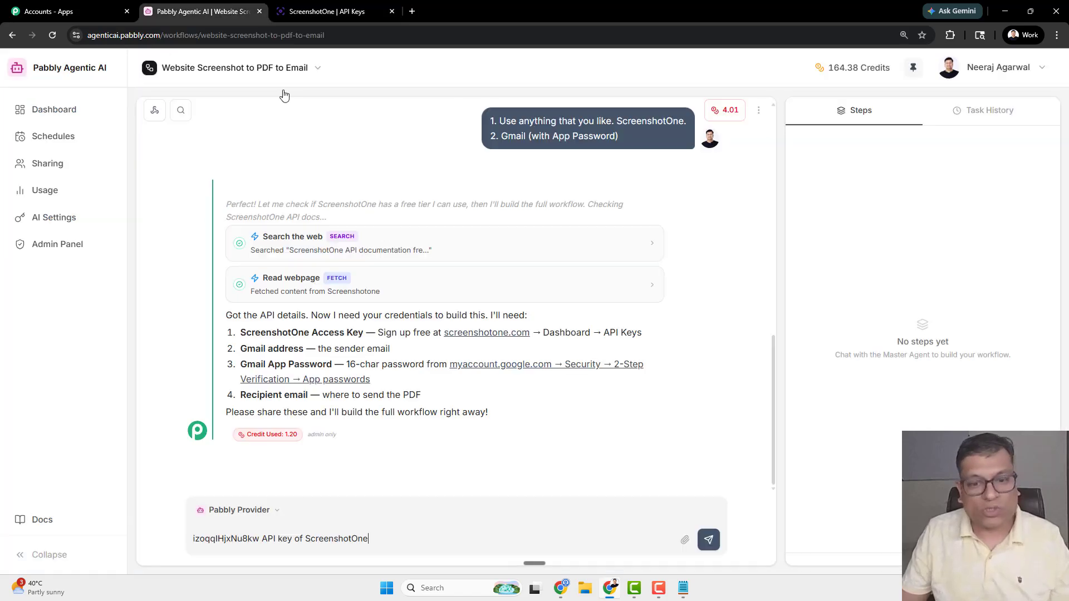
key("shift+Return")
key("ctrl+v")
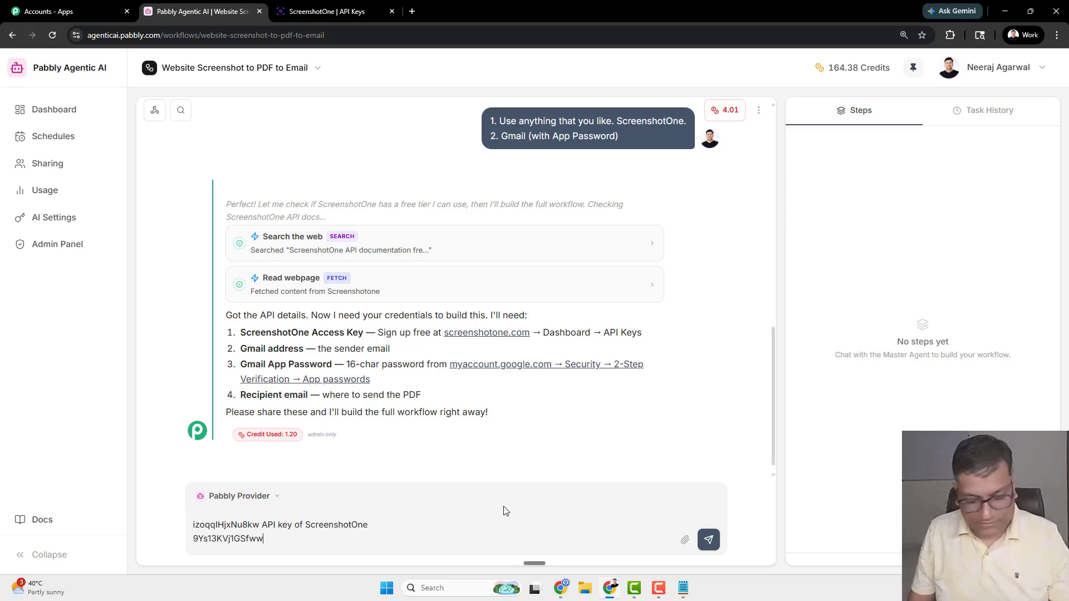
type("Secret Ke")
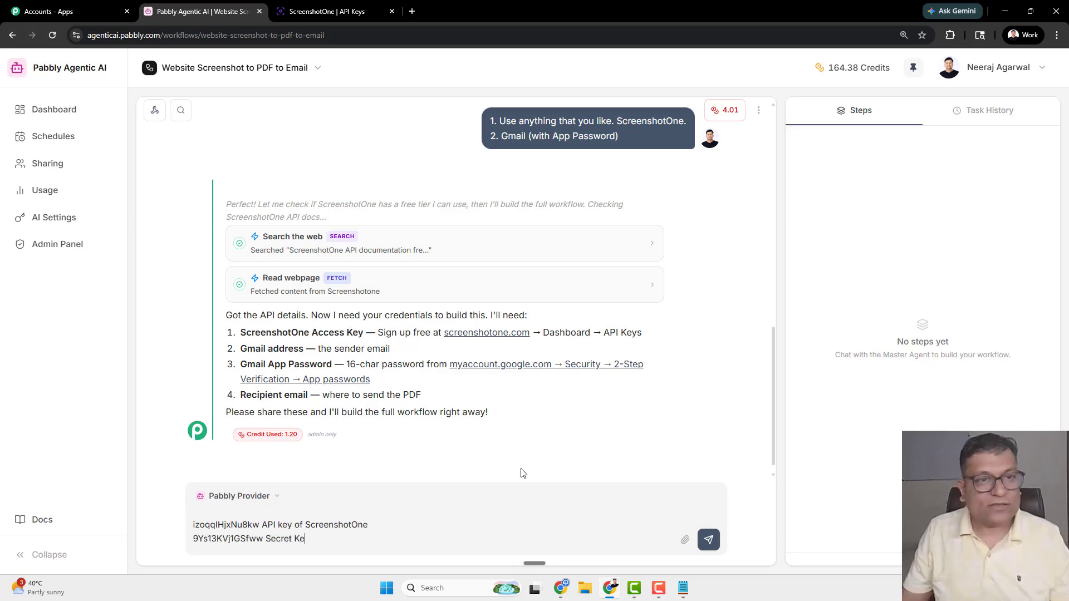
left_click(371, 10)
left_click(180, 14)
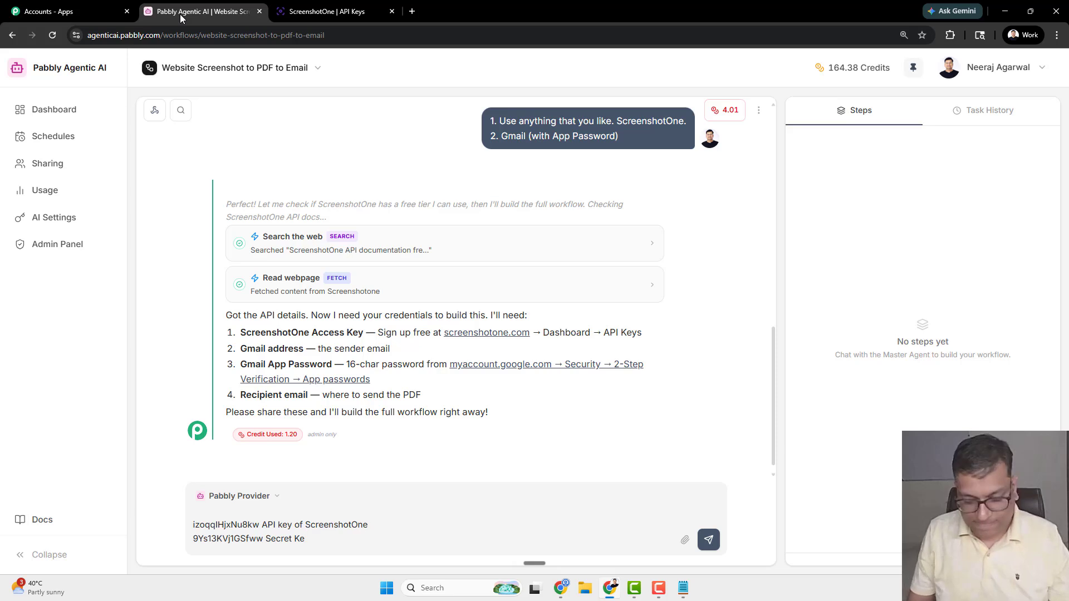
type("y for Screensh")
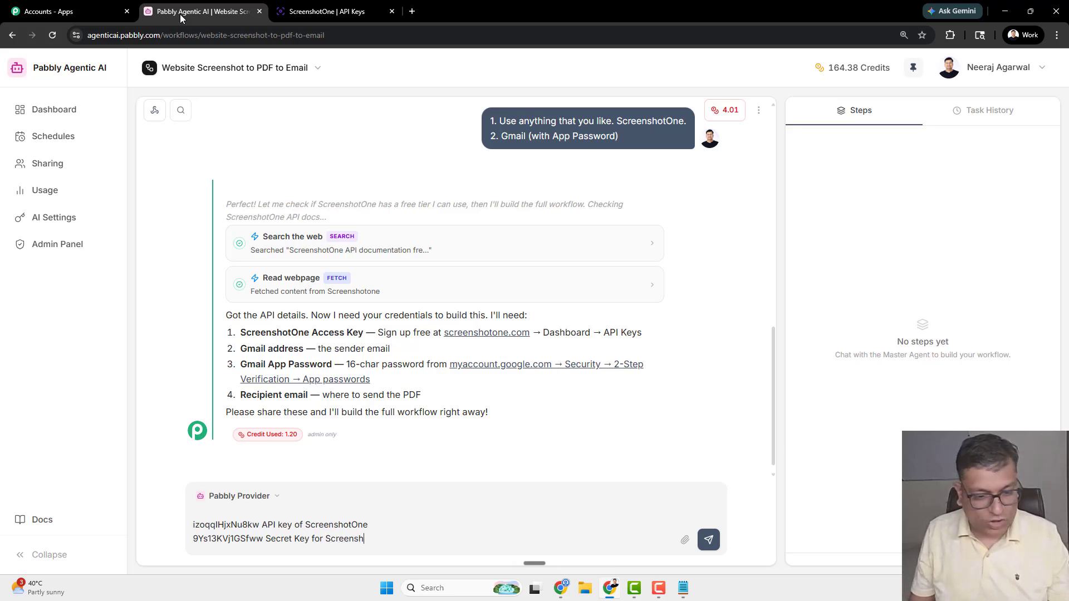
type("otOne")
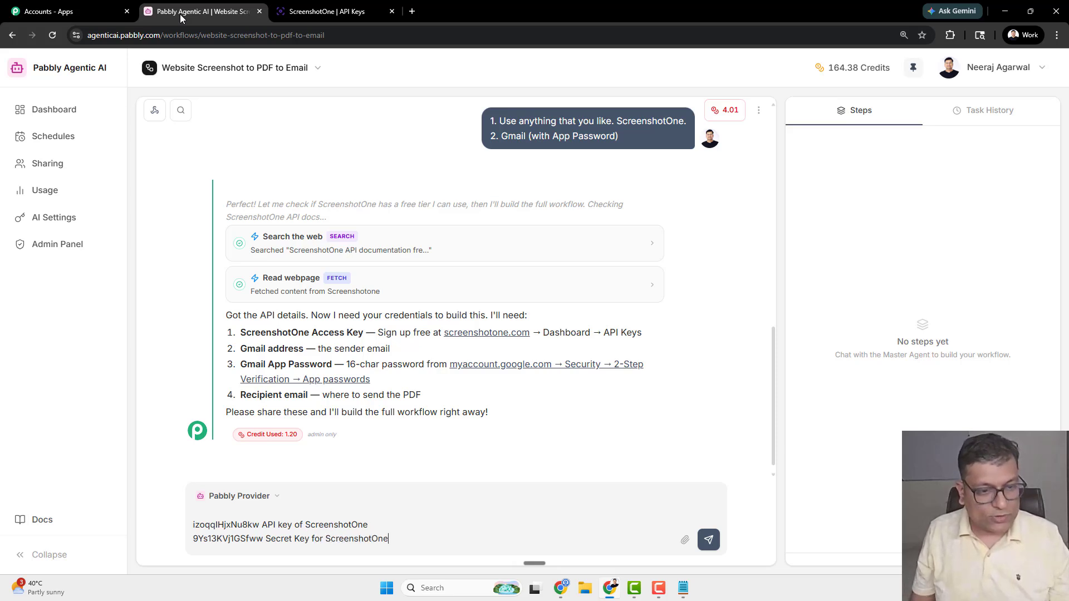
key("Return")
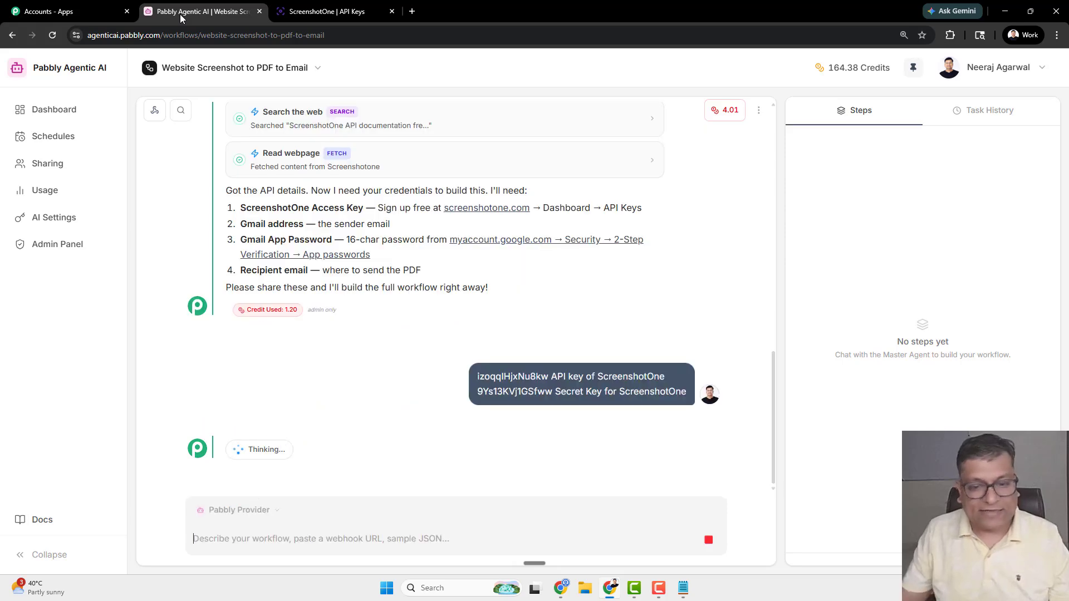
- Compare the Access Key and Secret Key columns, then read the agent's storage confirmation
left_click(330, 10)
left_click_drag(375, 143, 426, 148)
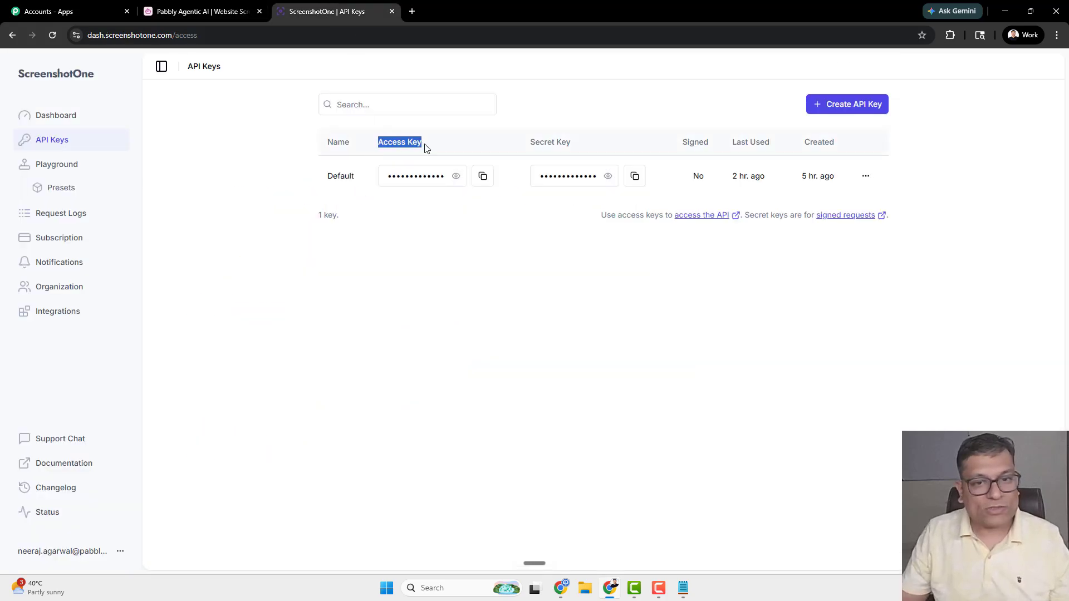
left_click_drag(528, 143, 580, 144)
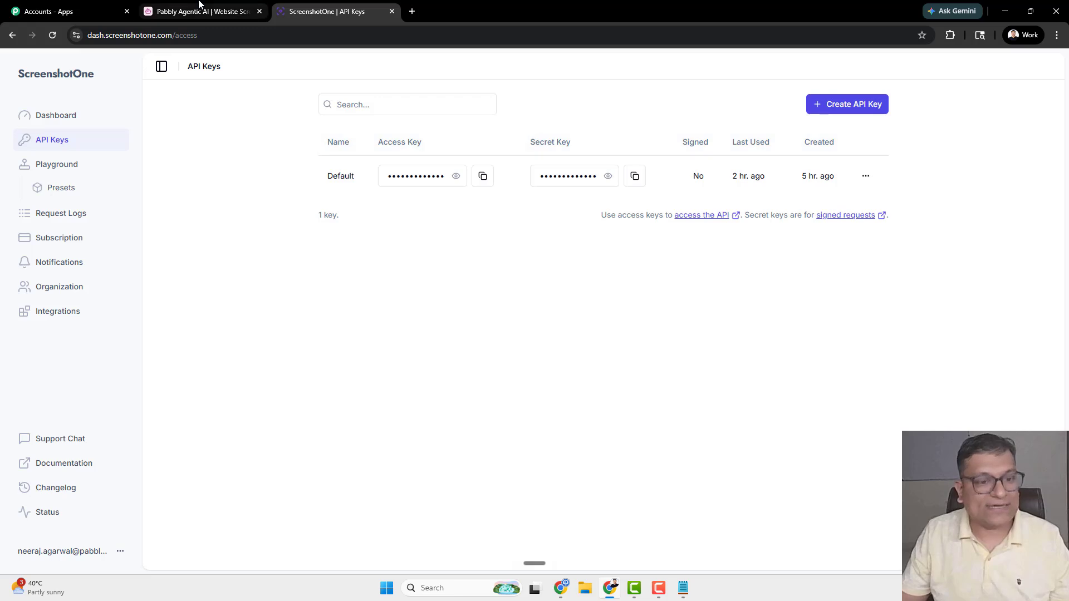
left_click(232, 10)
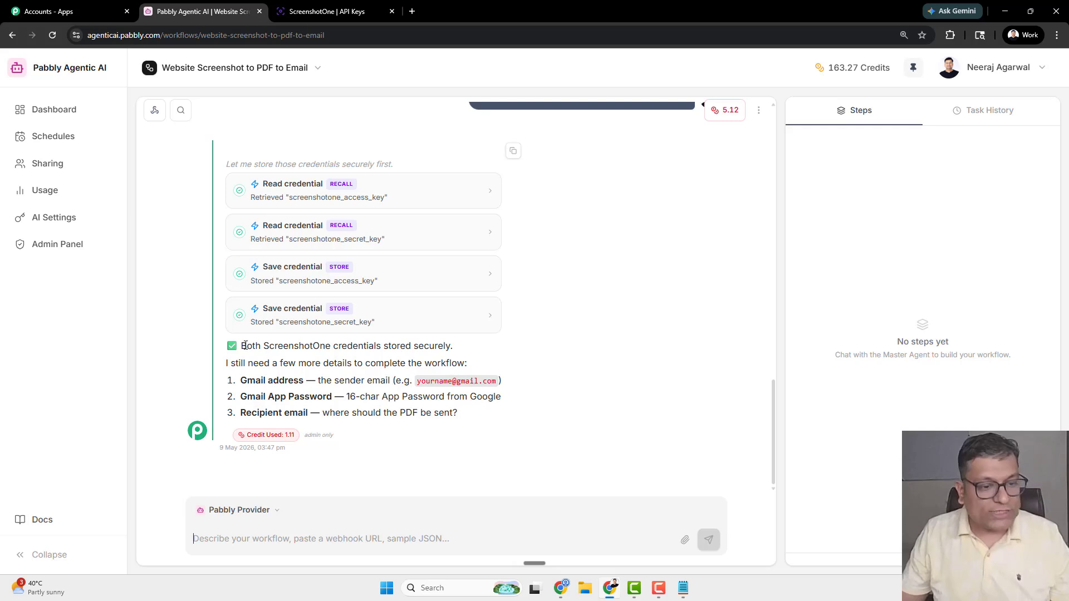
left_click_drag(245, 345, 471, 351)
left_click(473, 352)
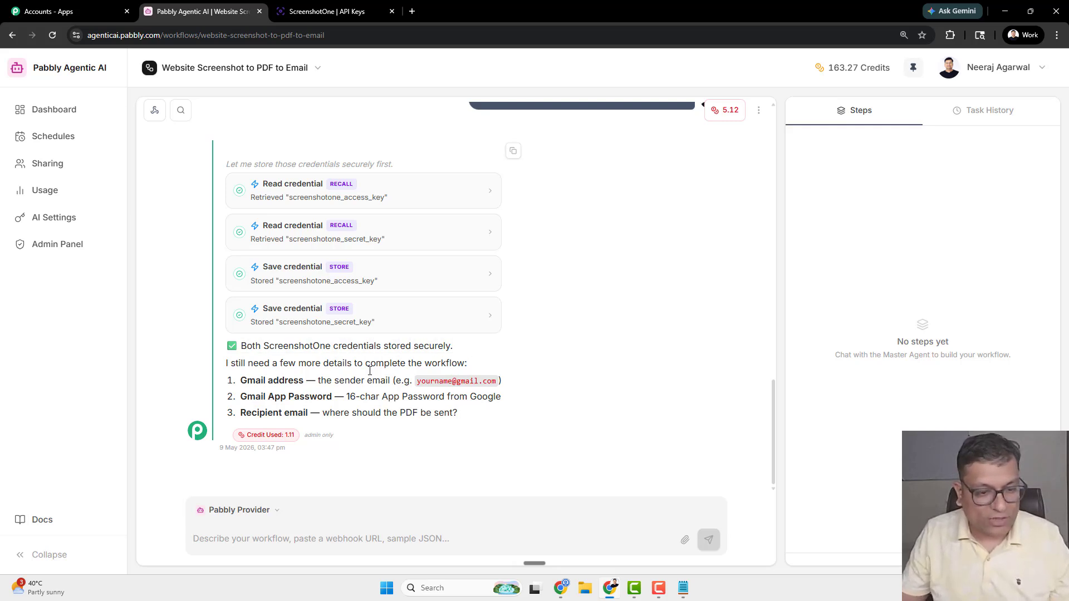
- Reply with the Gmail address and 'Both sender and receiver will be the same.'
left_click_drag(321, 379, 372, 382)
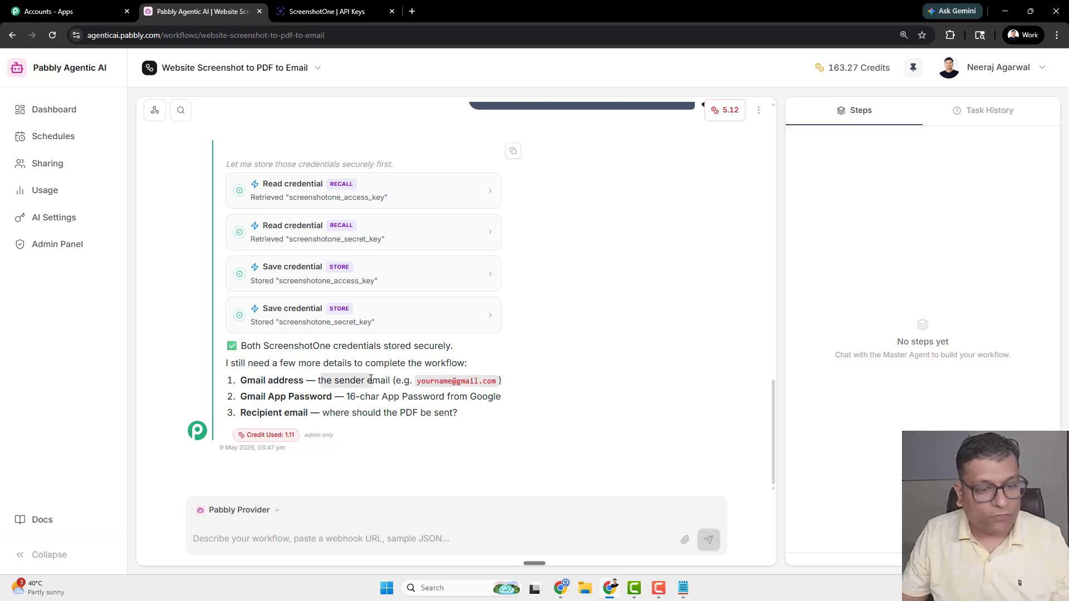
left_click(372, 382)
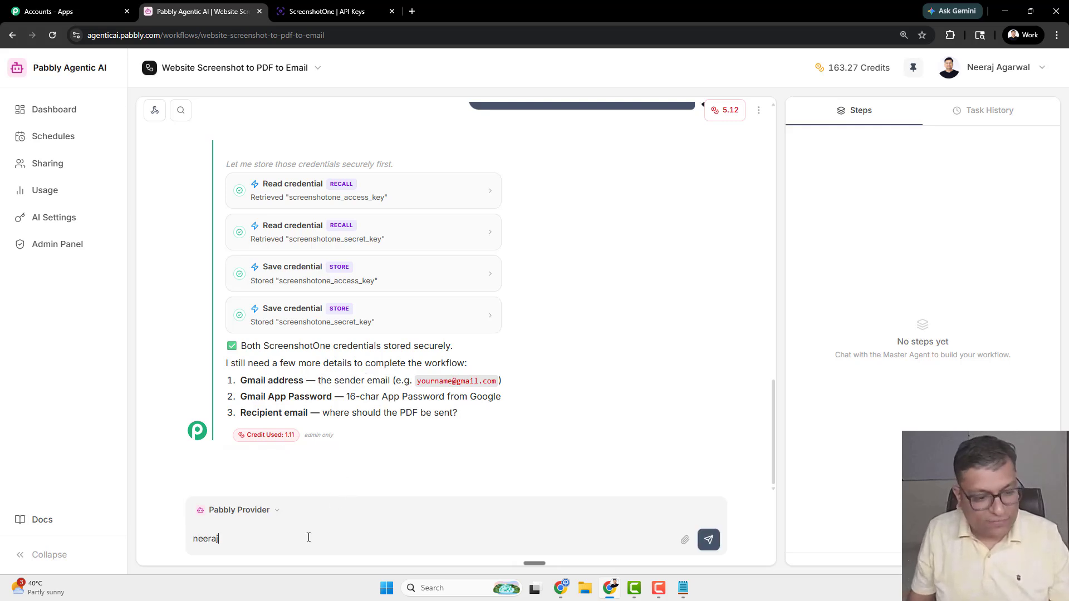
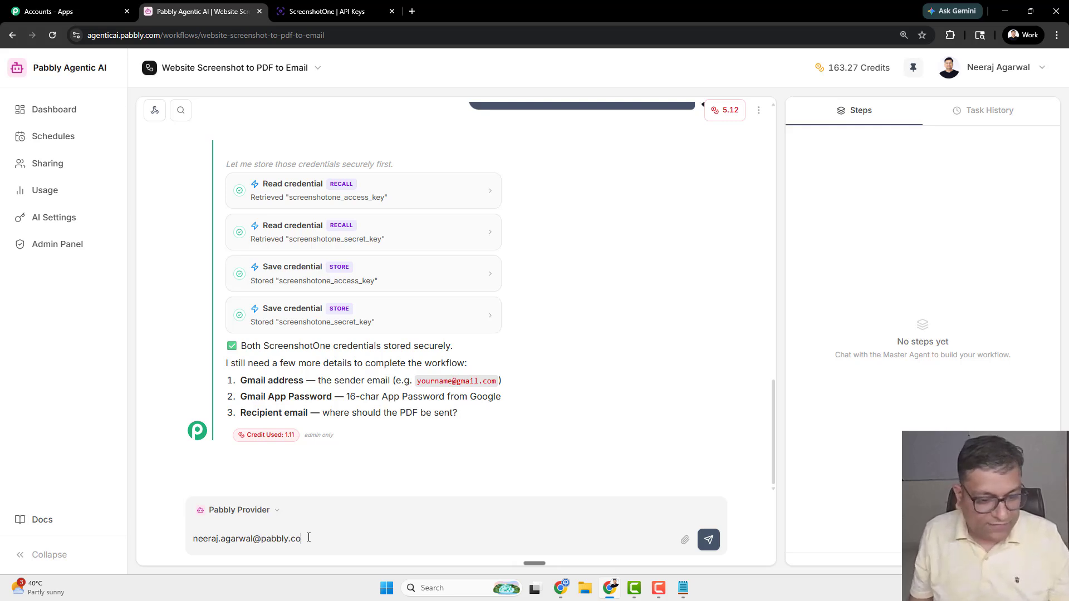
key("shift+Return")
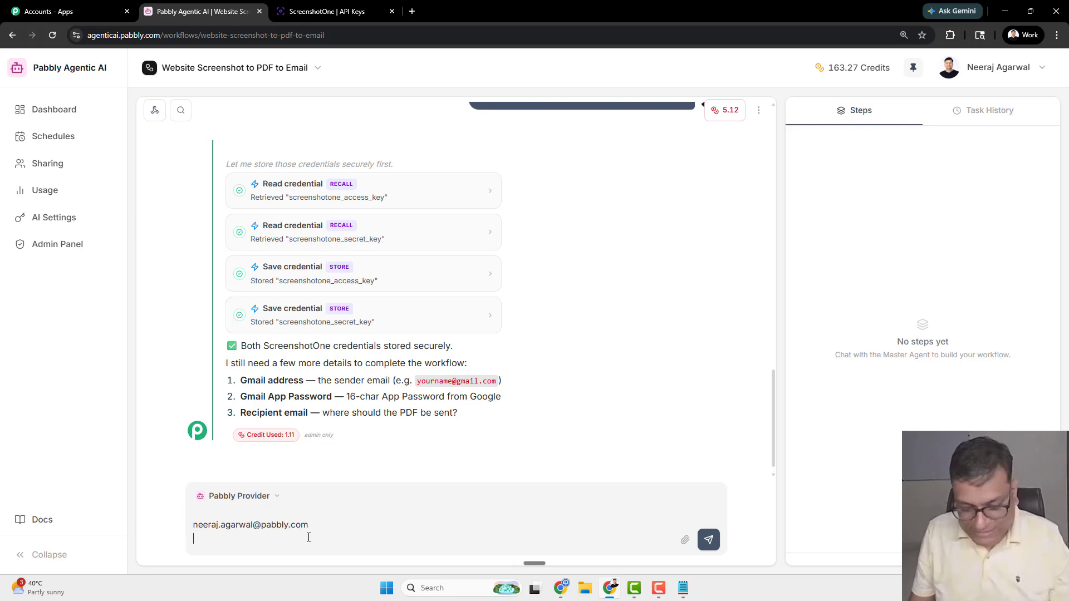
type("Re")
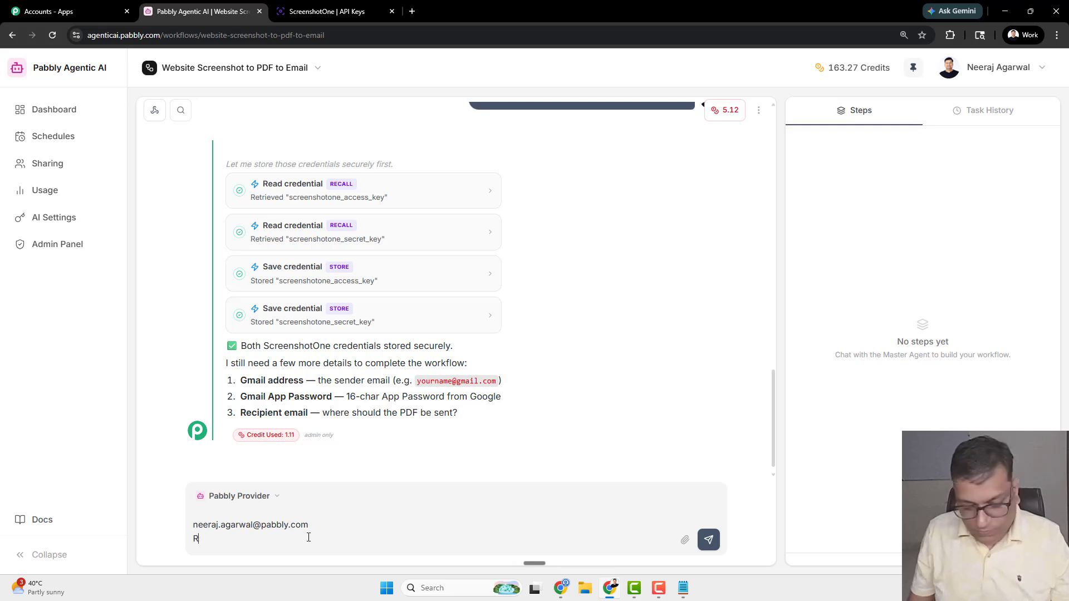
key("BackSpace")
type("Both sender and re")
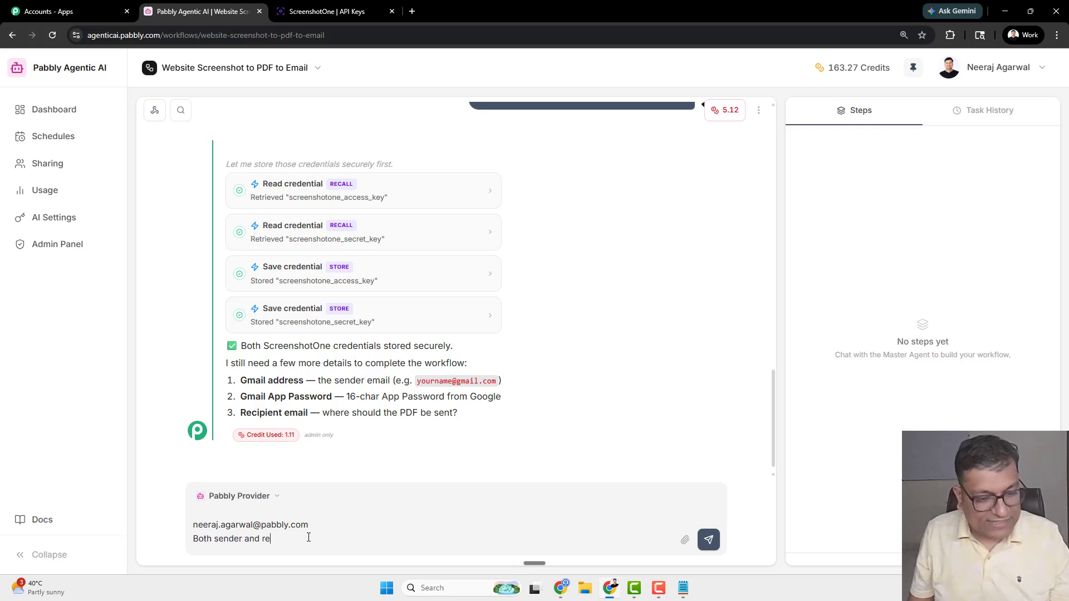
type("ceiver will")
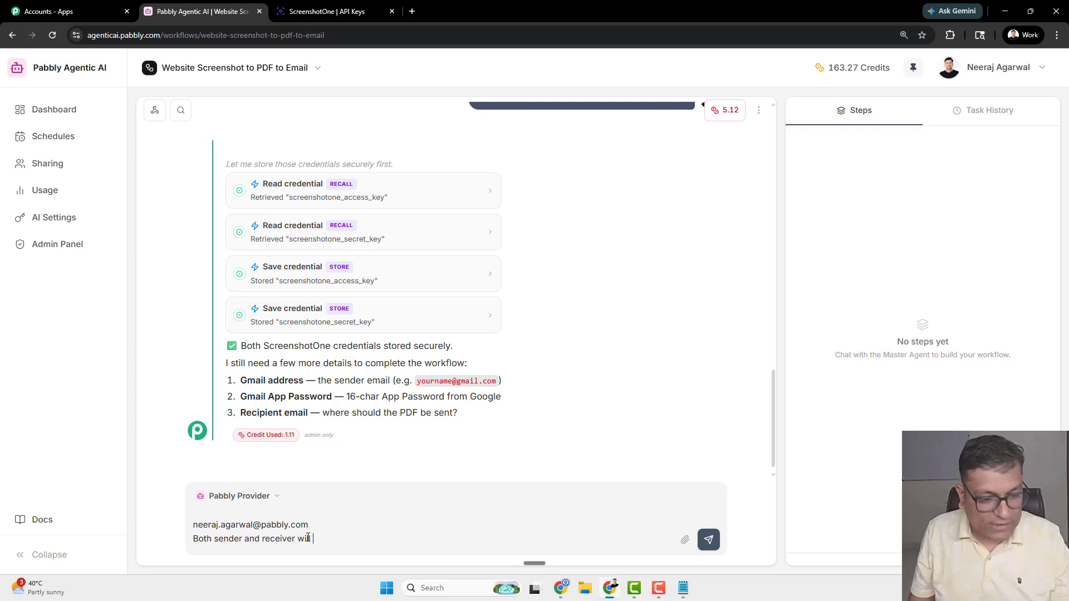
type(" be the same.")
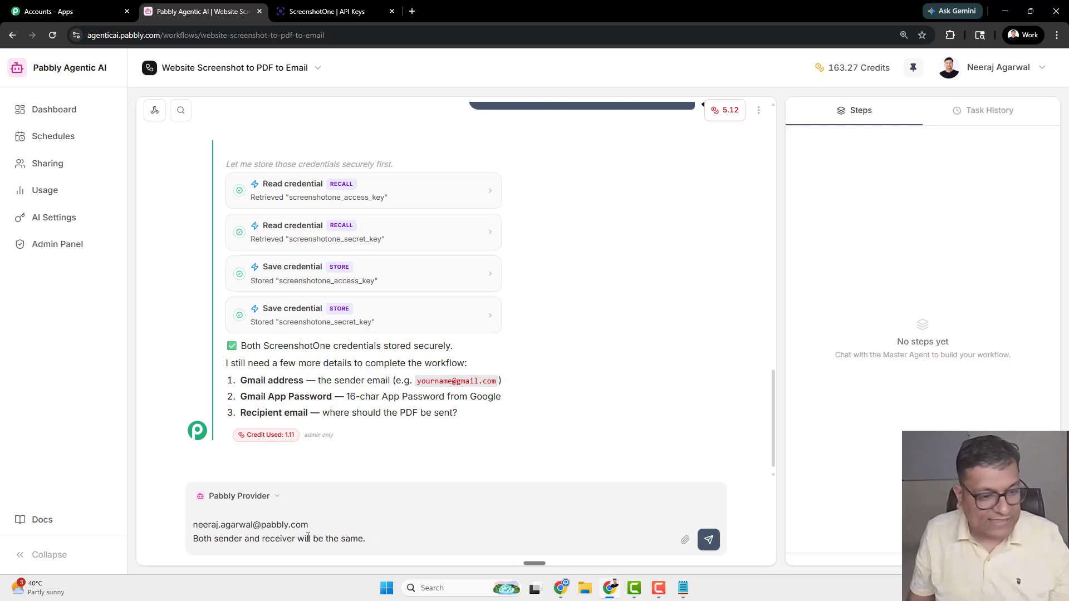
- Ask 'Gmail App password? How to get it?' and send the message
key("shift+Return")
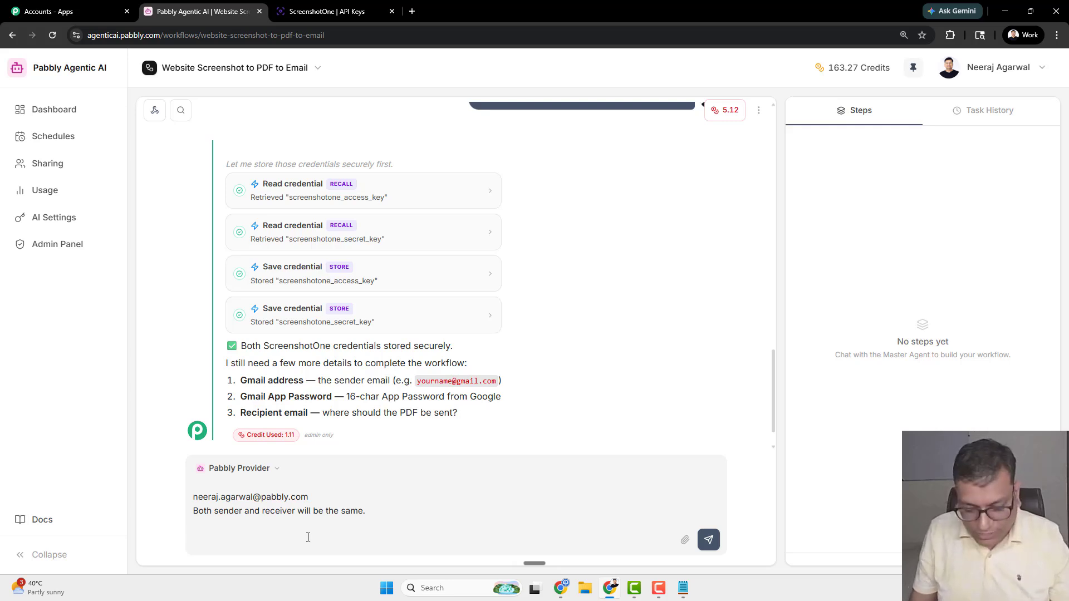
type("Gmail App passwrod")
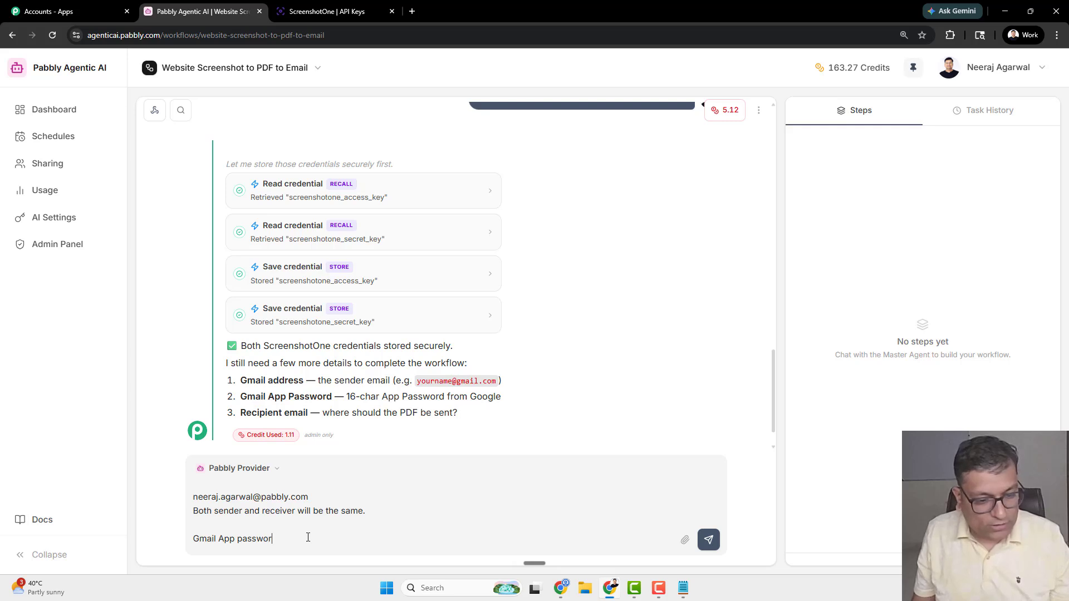
type("d? How to get it?")
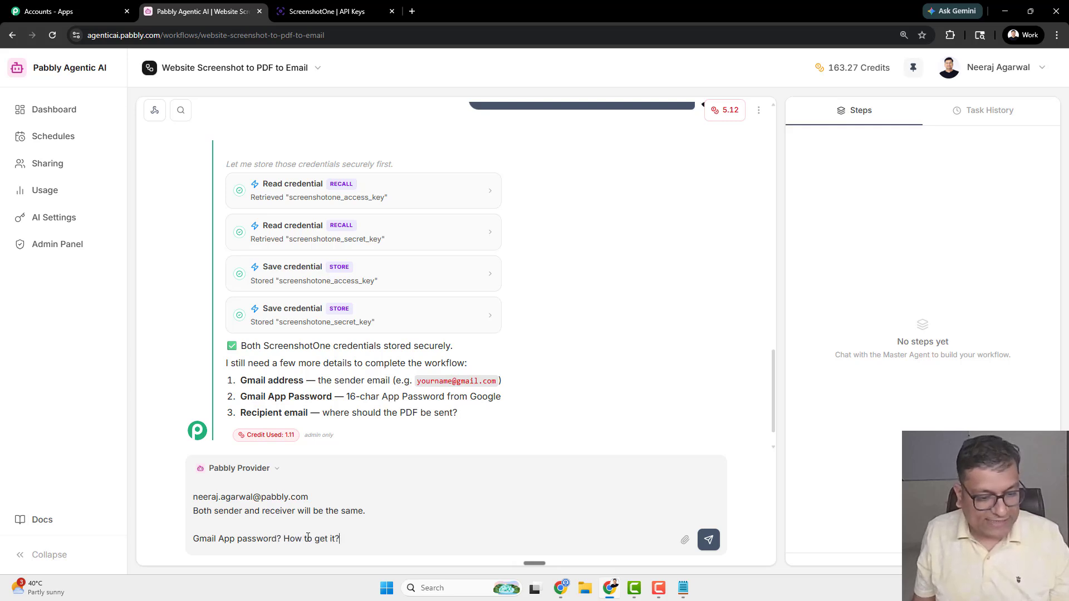
key("Return")
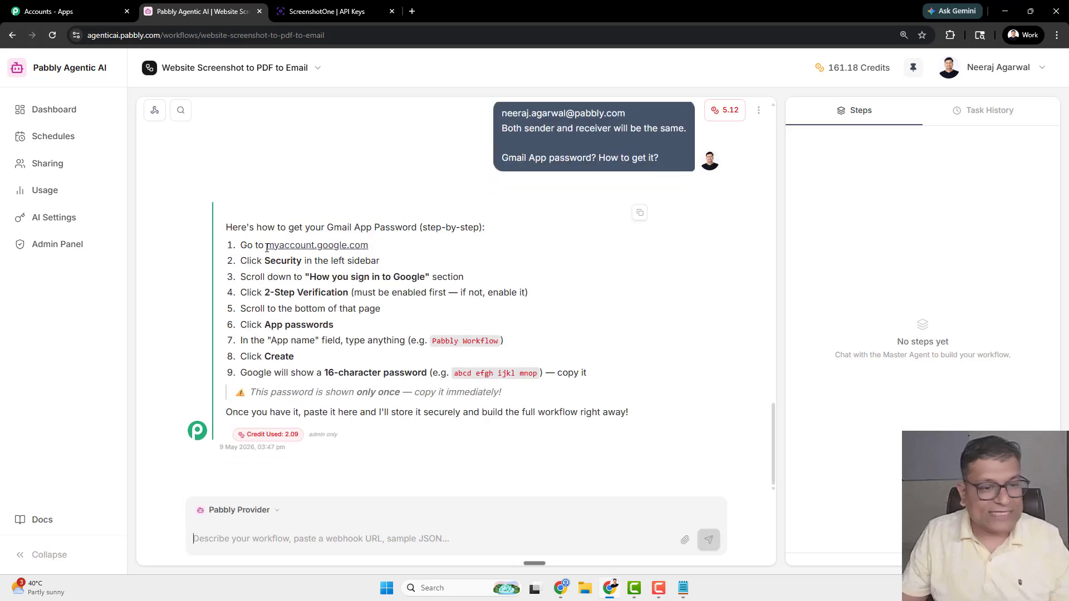
- Open Google Account's Security & sign-in page and scroll through it looking for App Passwords
left_click(299, 247)
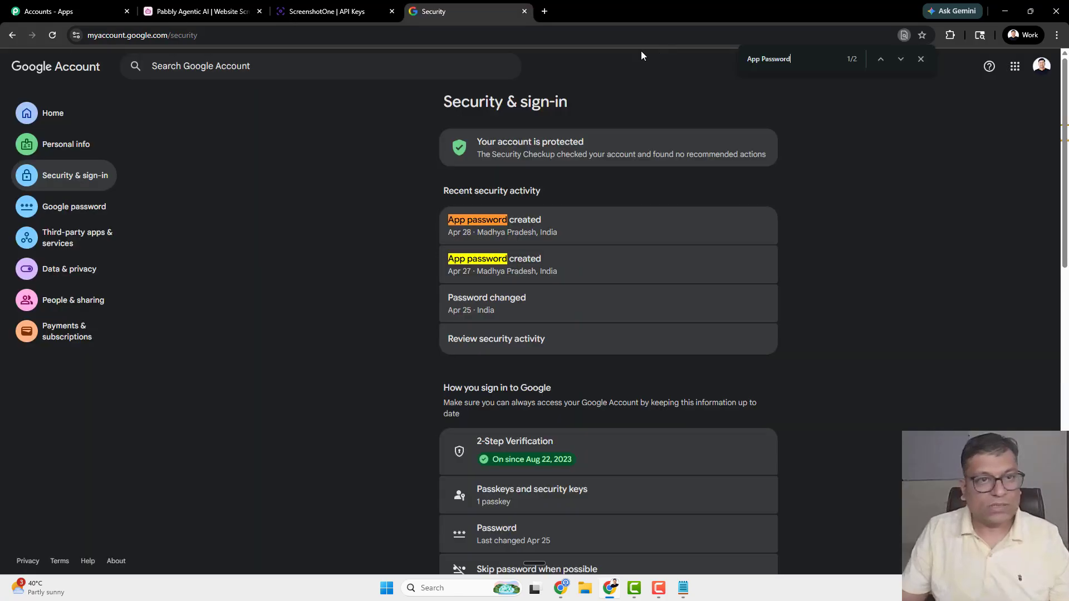
left_click(338, 9)
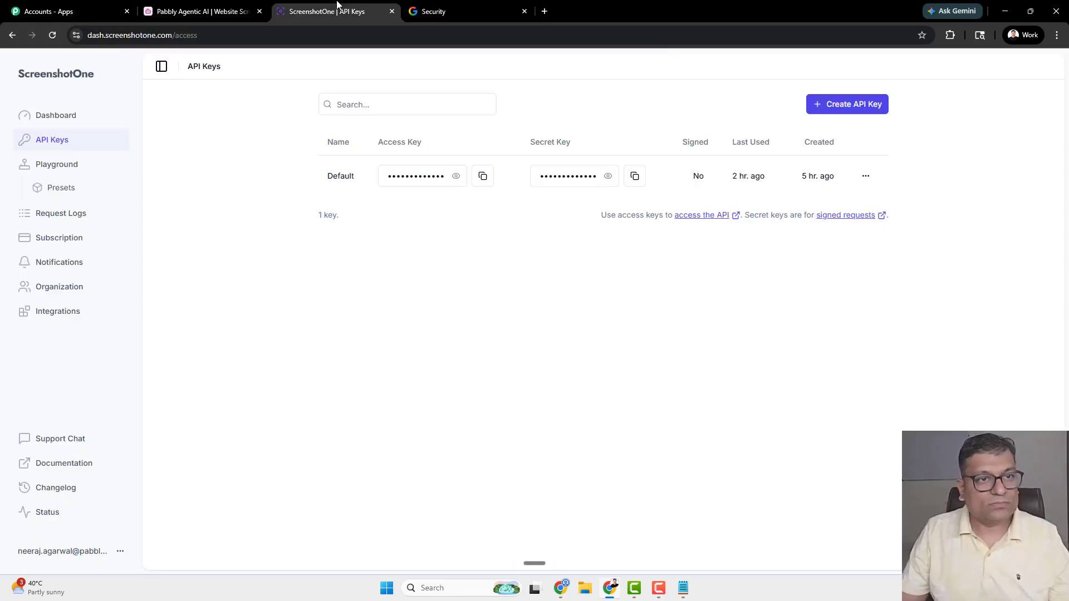
left_click(211, 9)
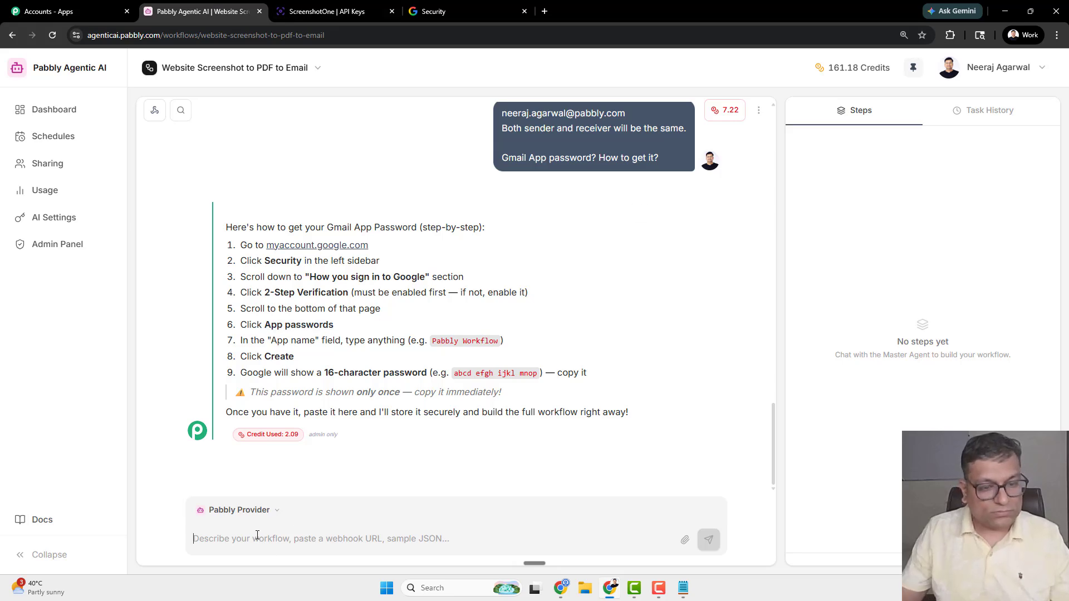
left_click(434, 7)
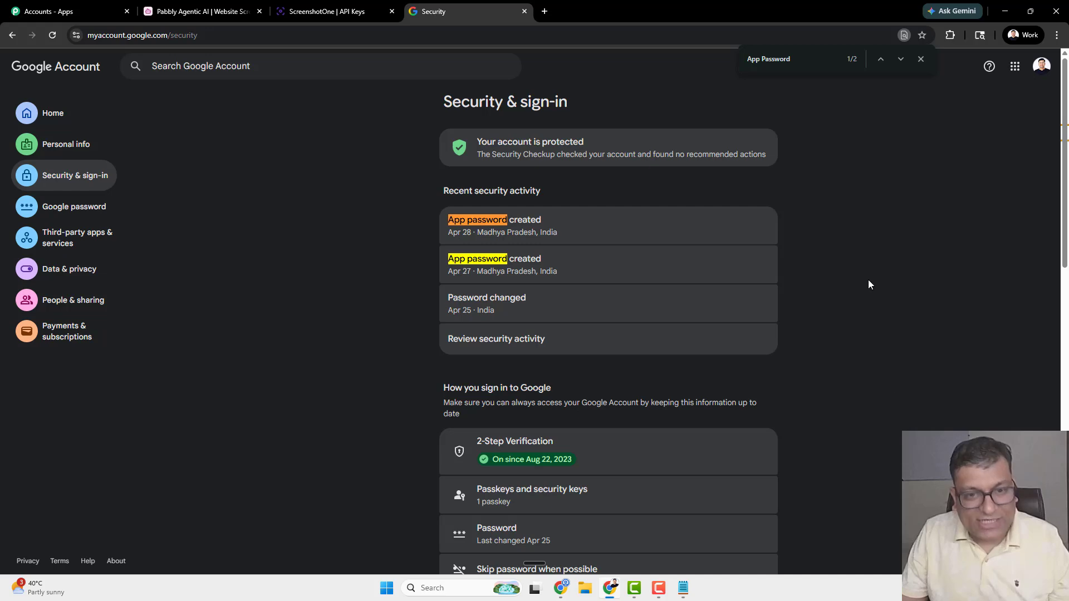
scroll(863, 286, "down", 10)
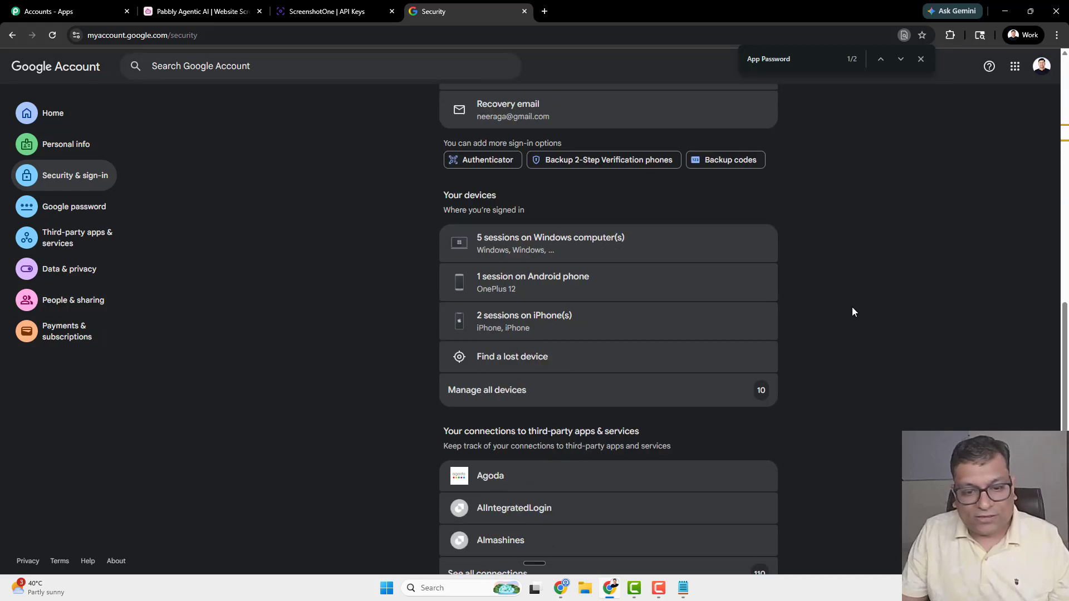
scroll(853, 308, "up", 10)
left_click(227, 16)
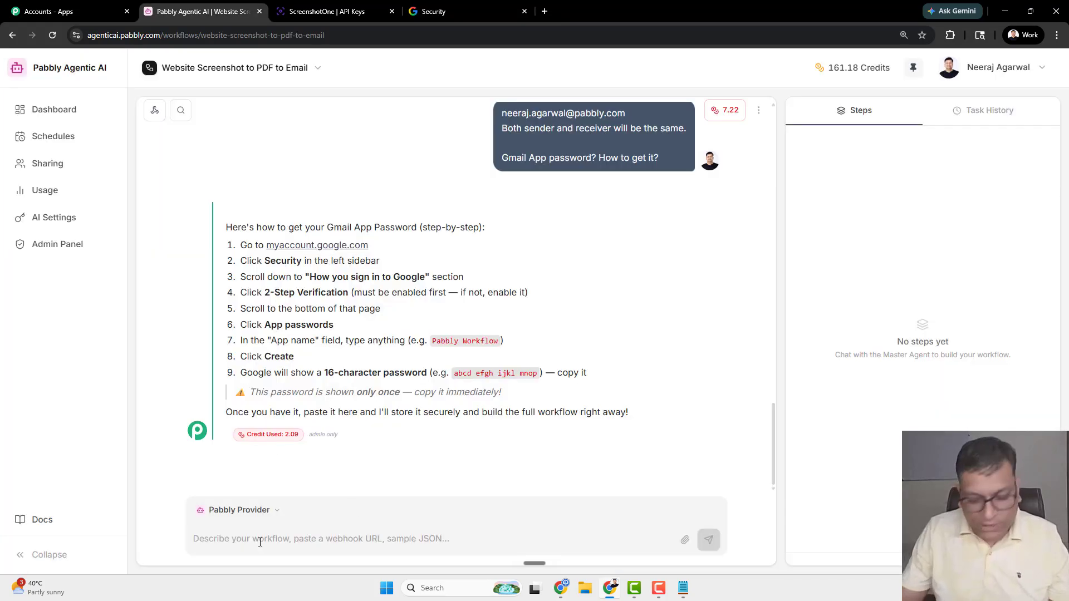
- Ask the agent for a direct App Passwords link since it isn't visible on the Security page
type("I do not see the ")
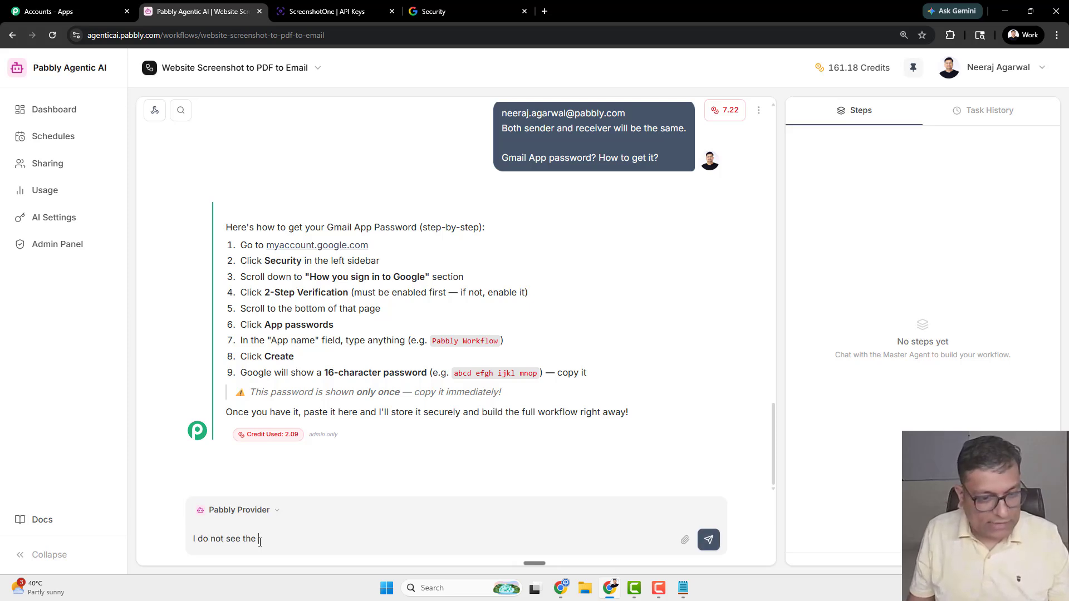
type("App Passwrods")
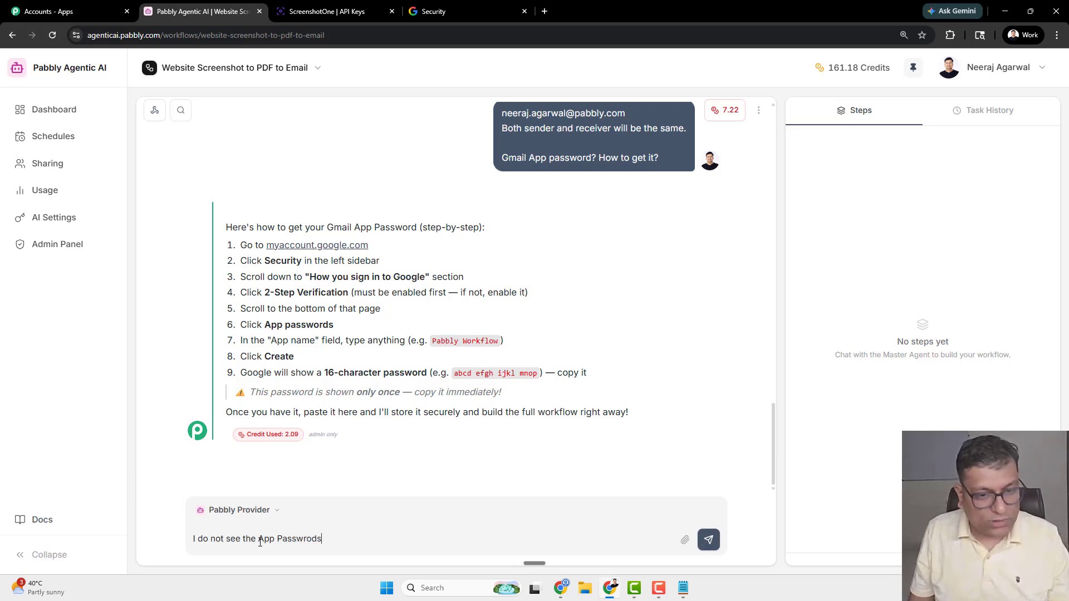
type(" th")
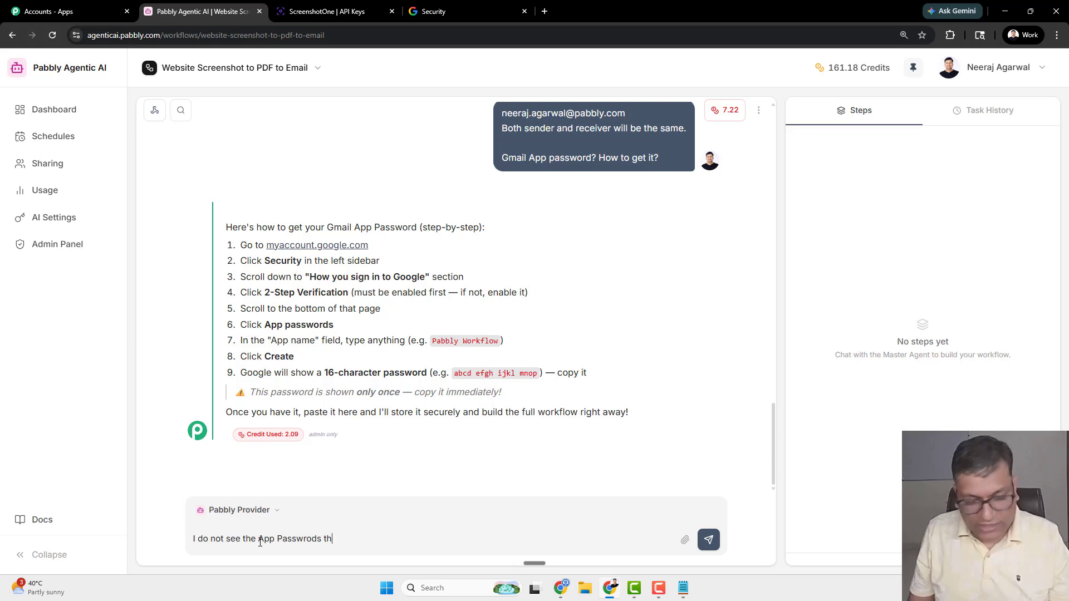
type("ere? Can you give me ")
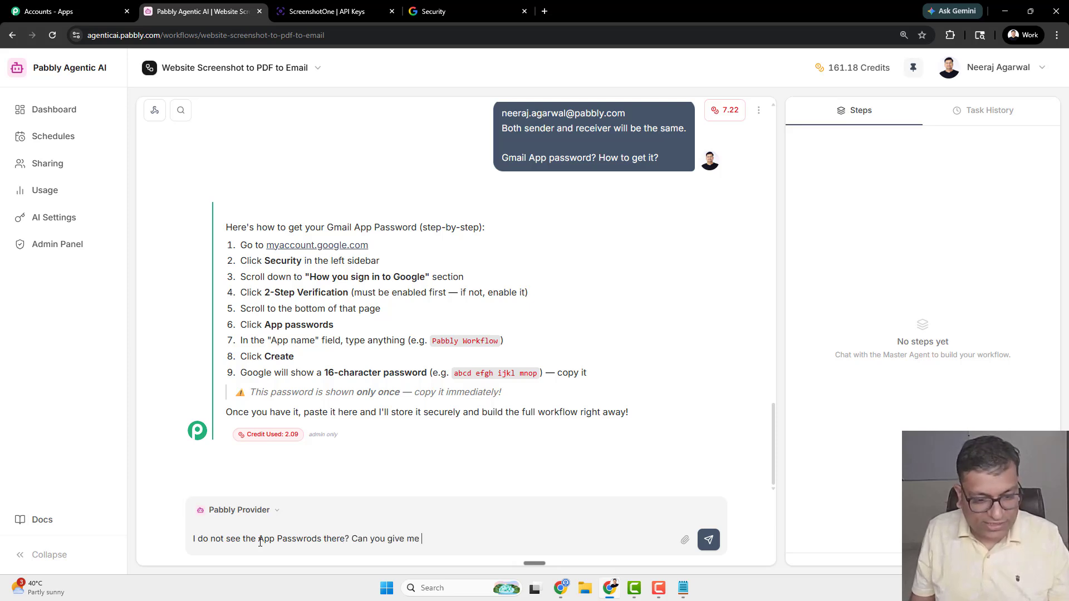
type("direct link")
key("Return")
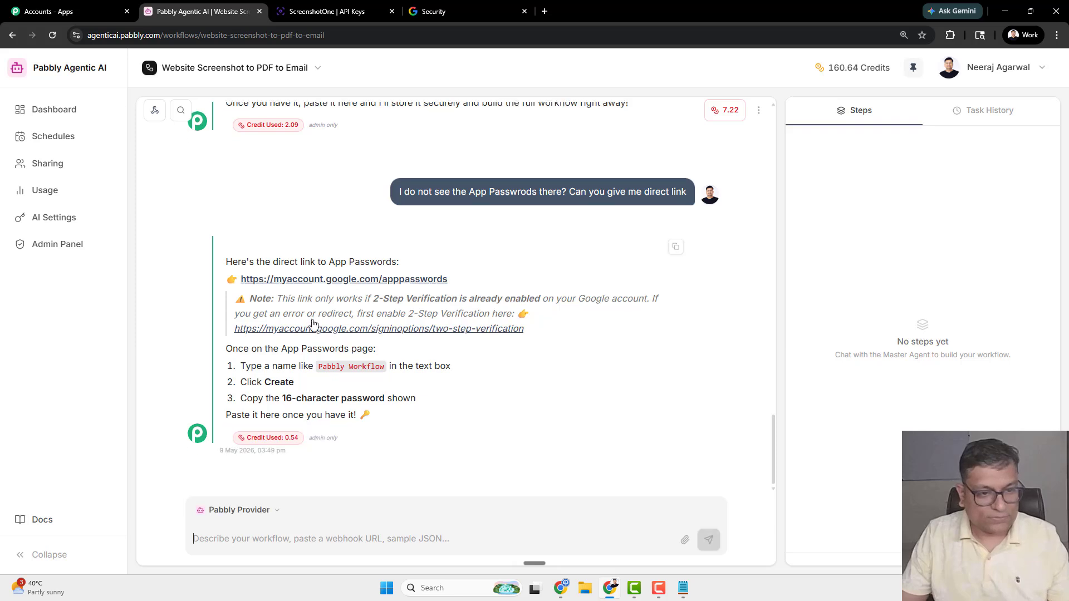
- Create a Google app password named 'Pabbly Workflow Video Demo' and copy the generated password
left_click(341, 278)
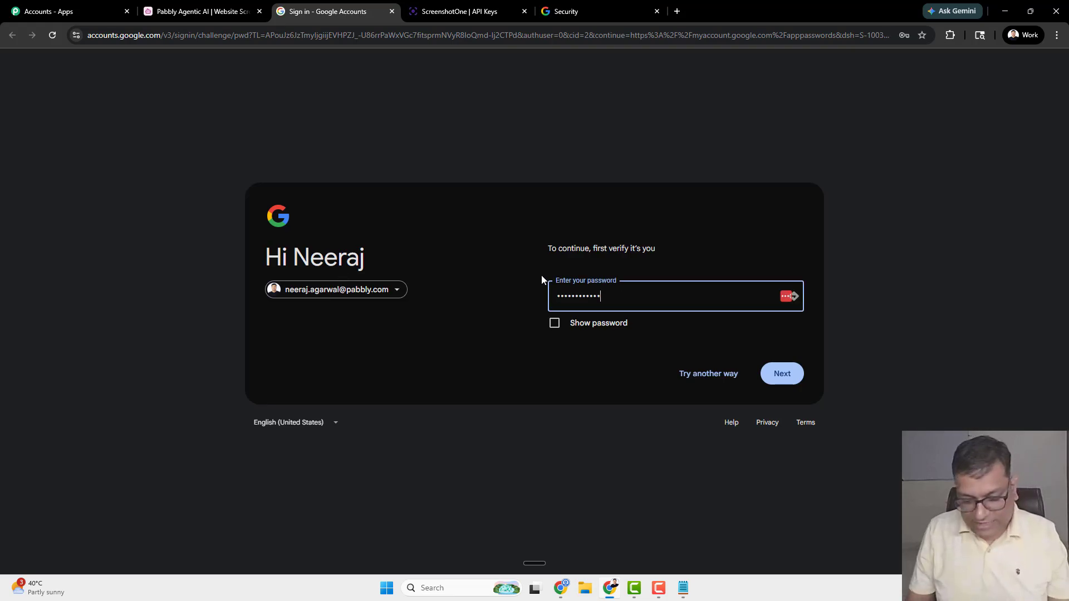
type("••••••")
key("ctrl+z")
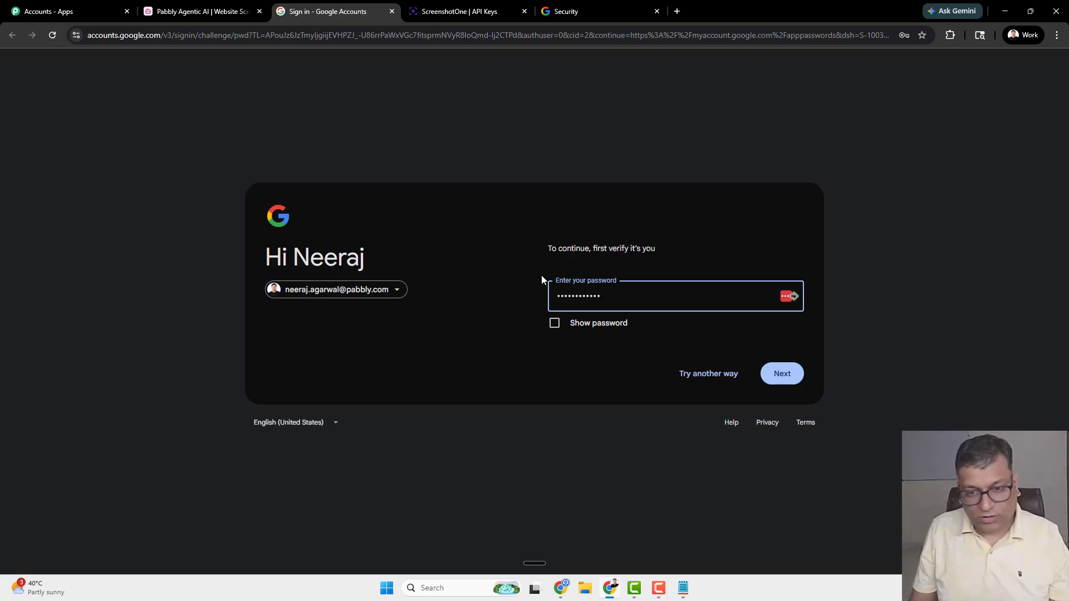
key("ctrl+a")
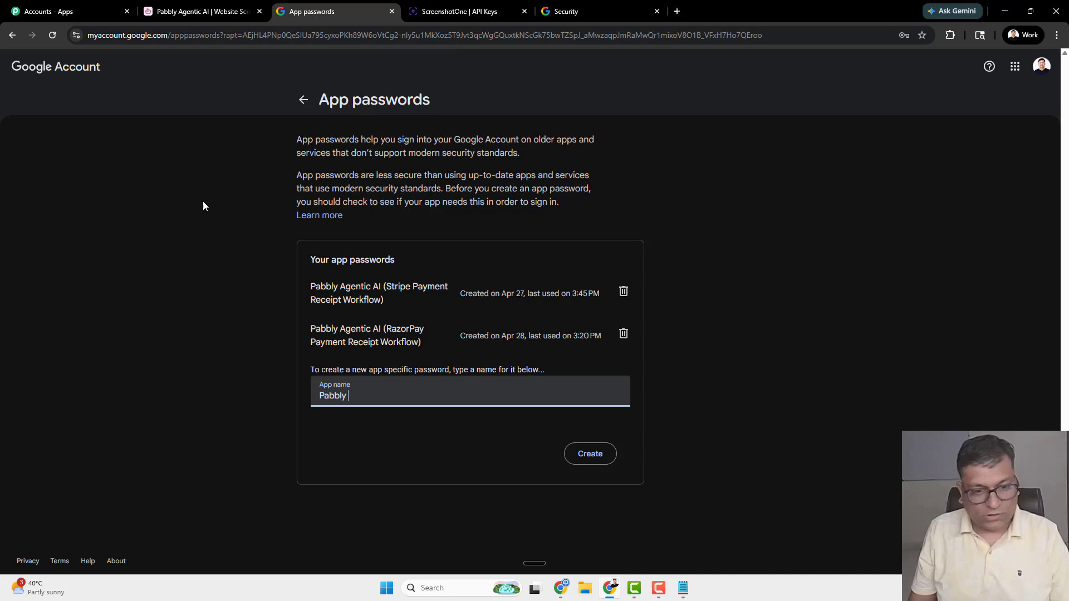
type("Workflow ")
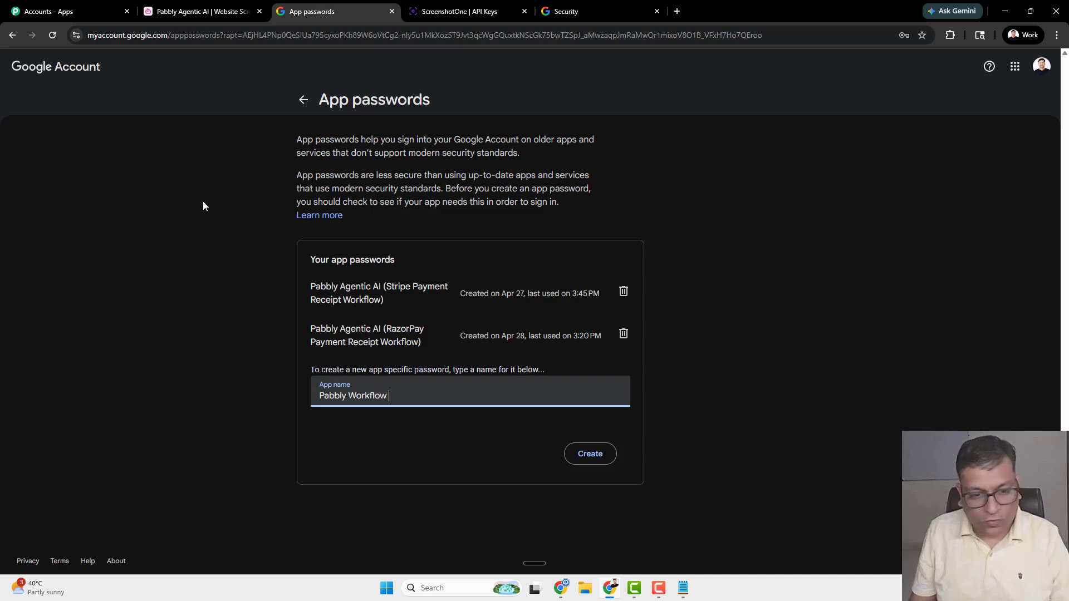
type("Video Demo")
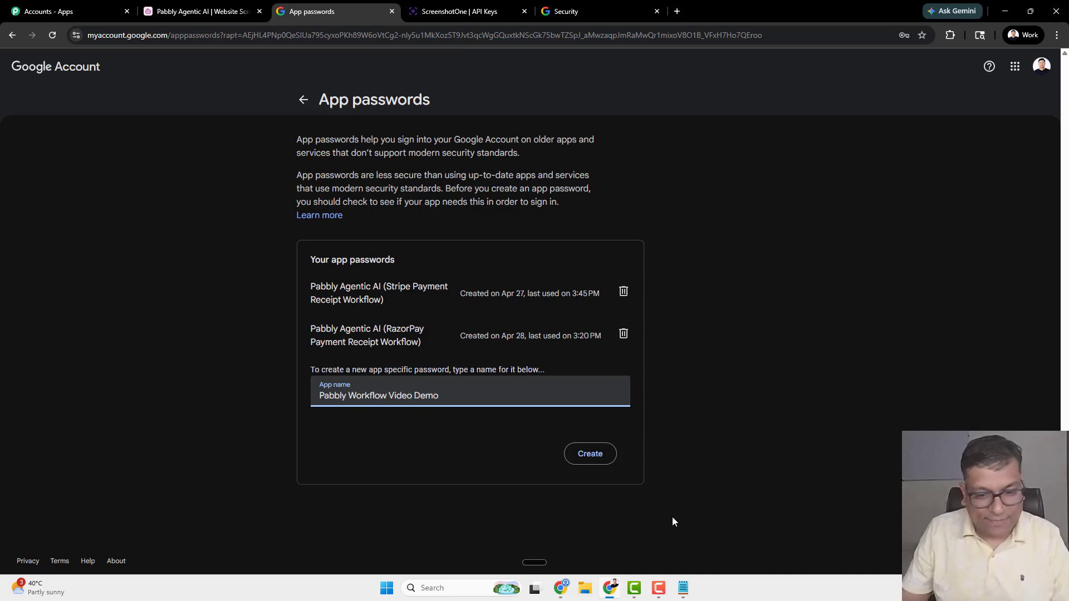
left_click(600, 456)
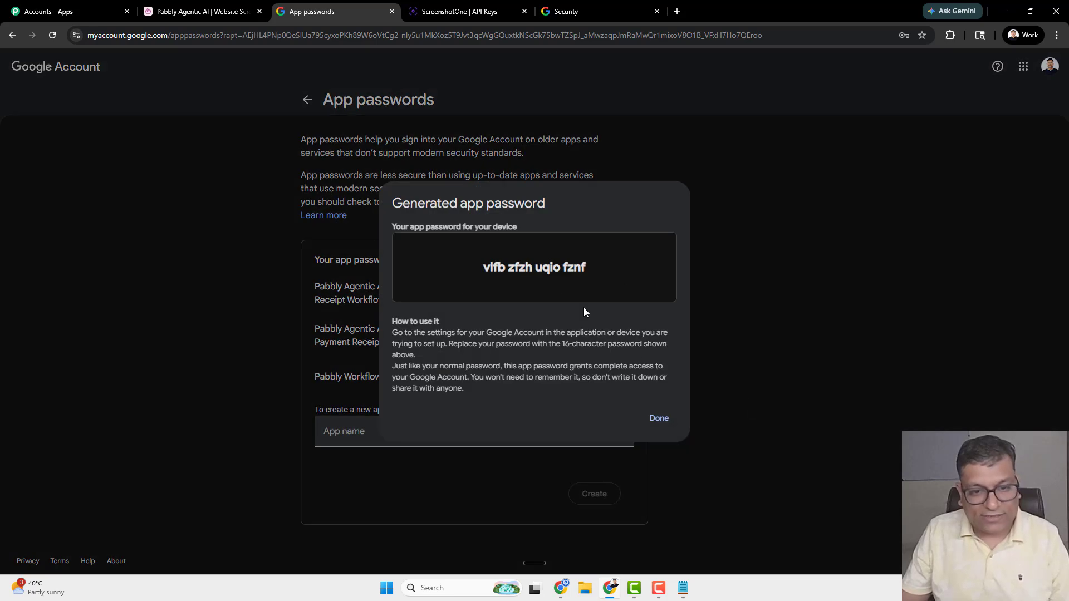
left_click_drag(601, 263, 467, 265)
key("ctrl+c")
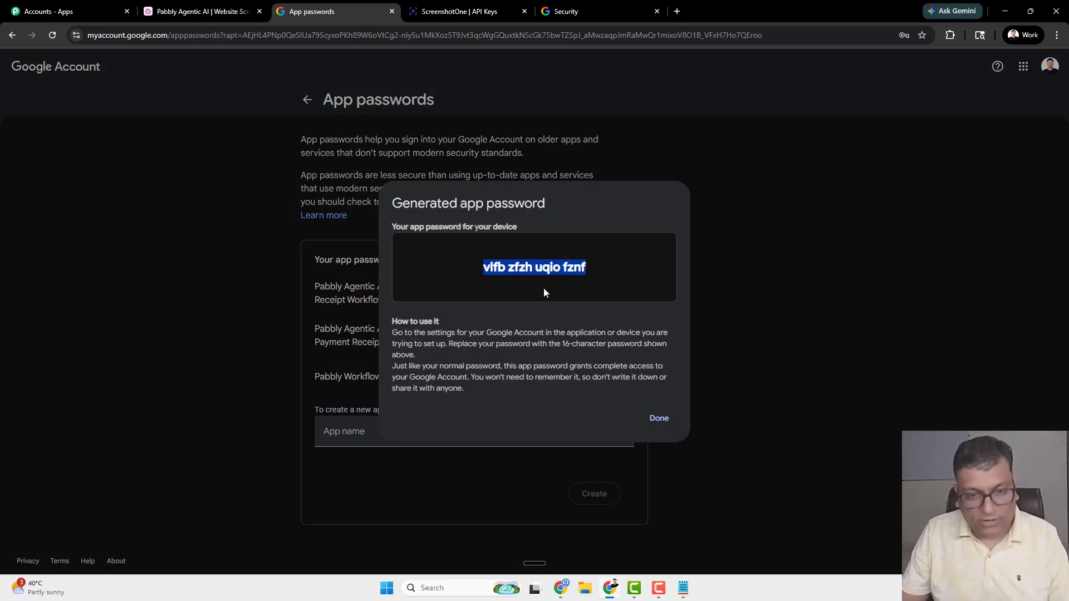
left_click(659, 419)
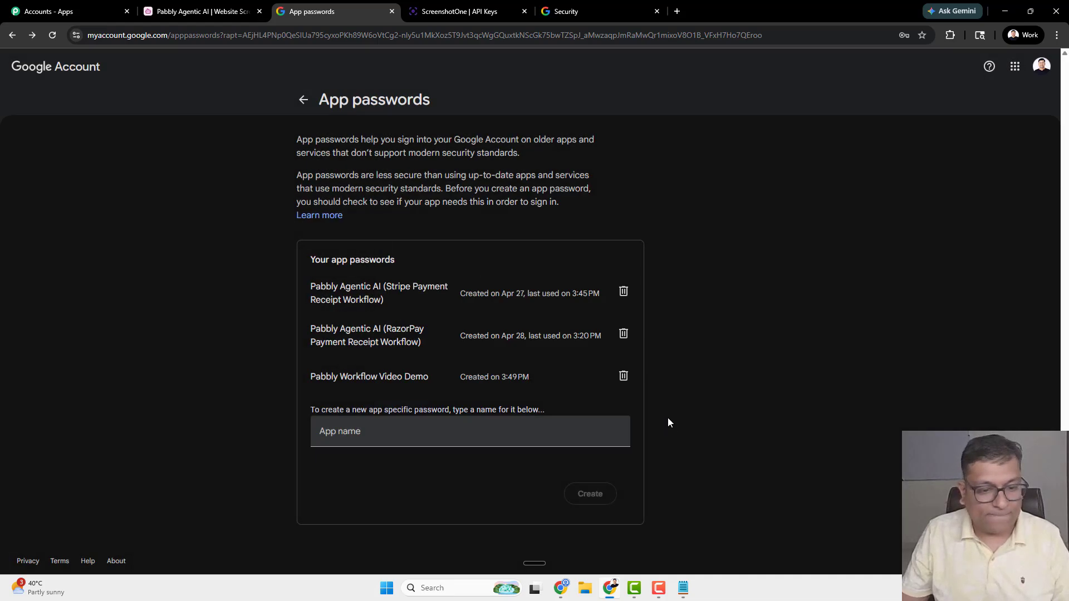
left_click(238, 7)
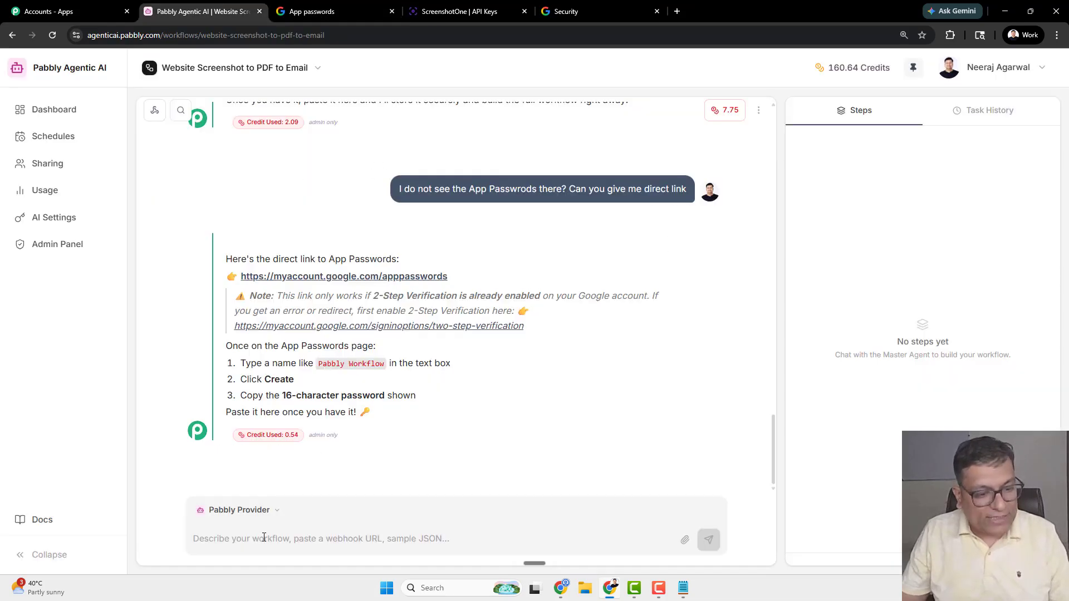
- Send the copied Gmail app password to the agent in the chat
key("ctrl+v")
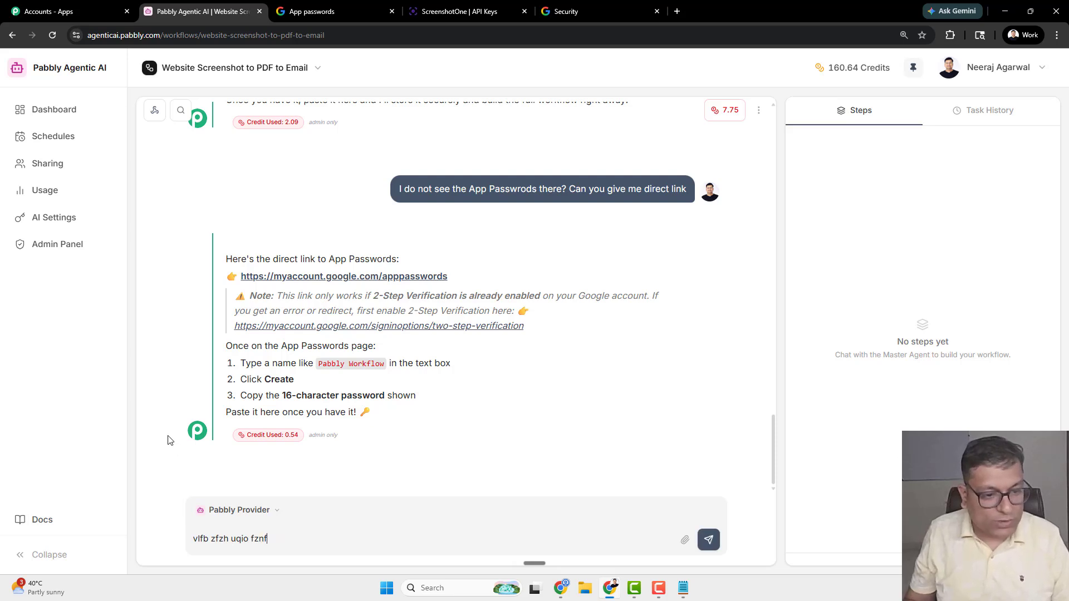
key("Return")
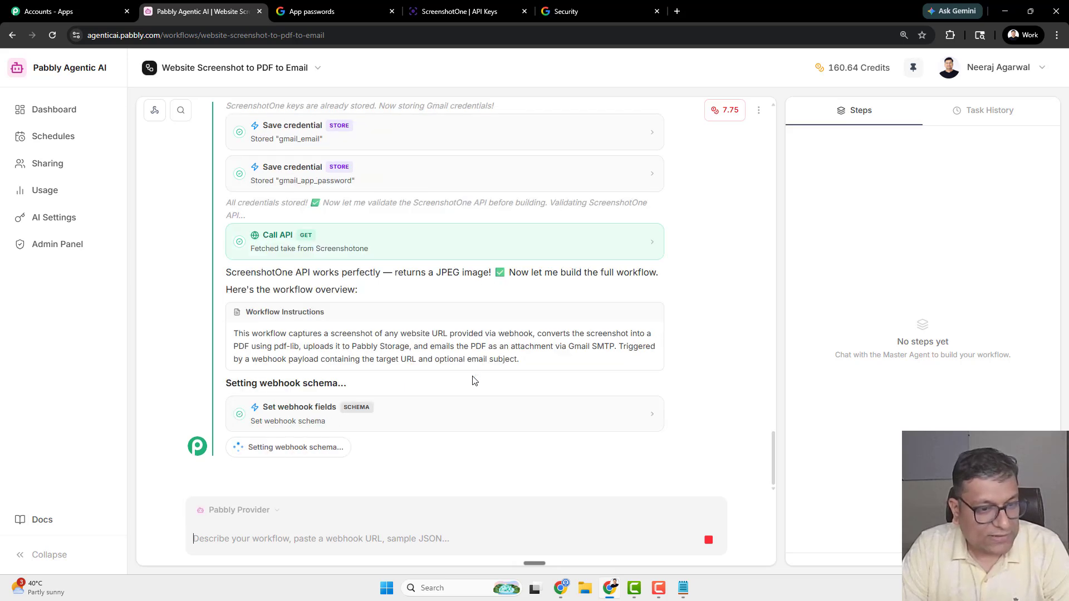
- Review the built workflow's three steps and summary while the agent deploys it
left_click_drag(302, 273, 368, 272)
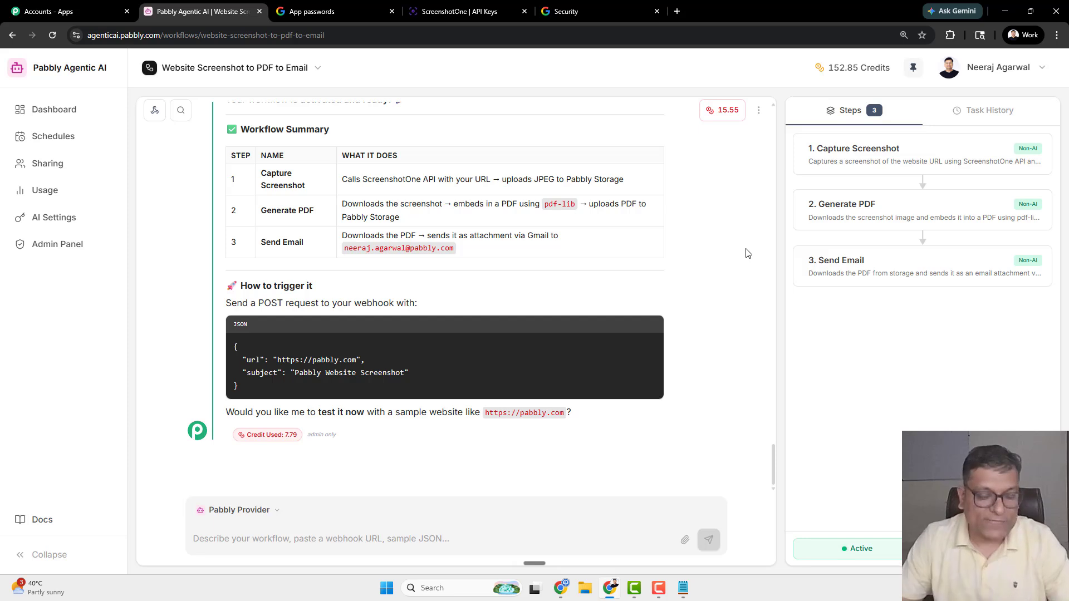
- Ask the agent to test the workflow with pabbly.com
left_click(326, 536)
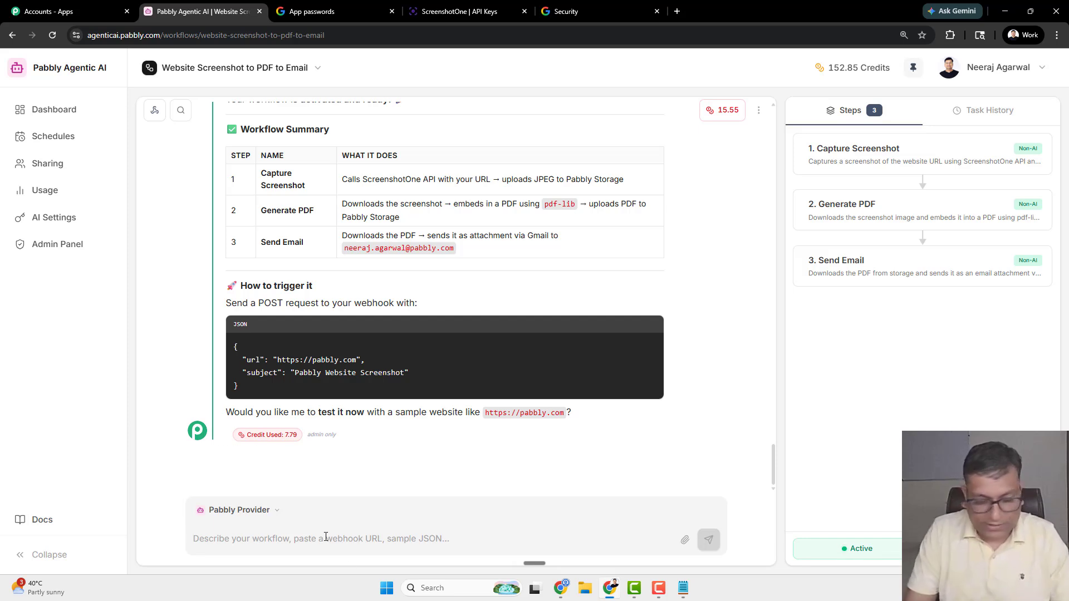
type("Yes please test with pabbly.com")
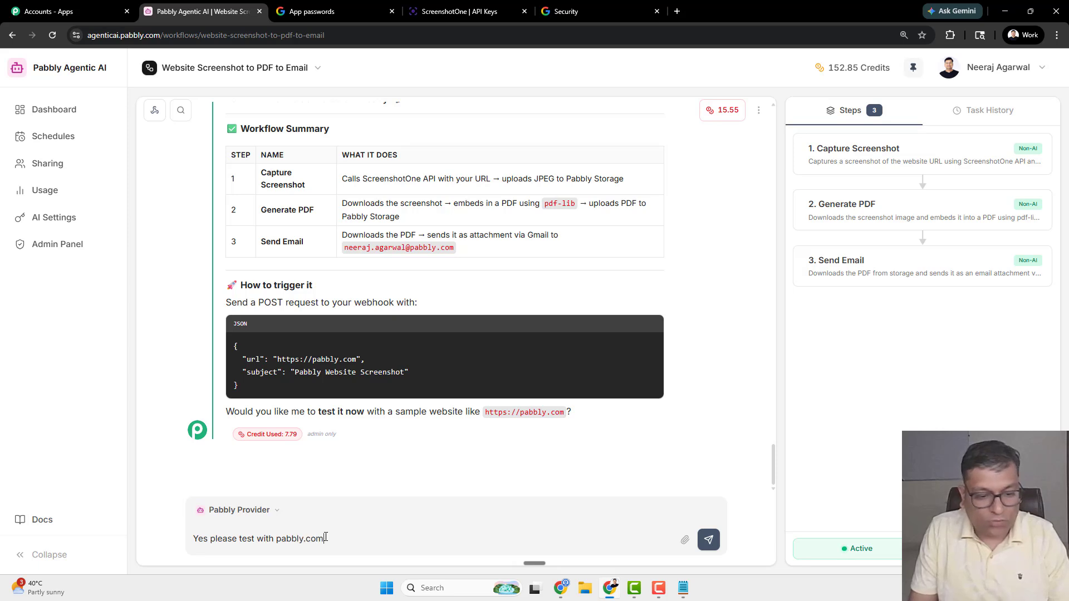
key("Return")
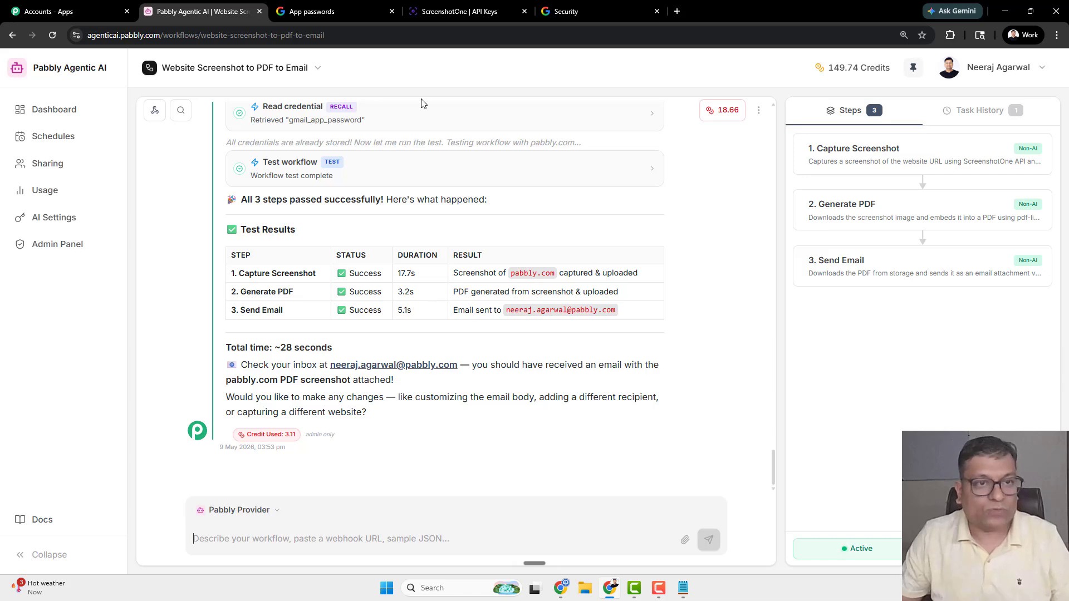
- Open Gmail and the new 'Pabbly Website Screenshot PDF' email
left_click(300, 12)
left_click(310, 29)
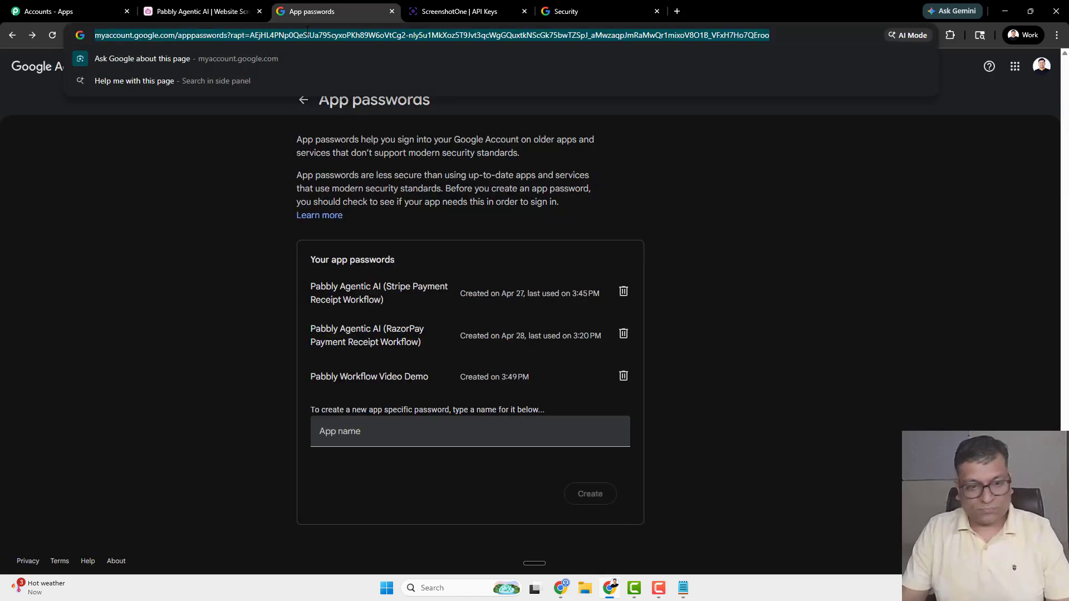
type("gmail.com")
key("Return")
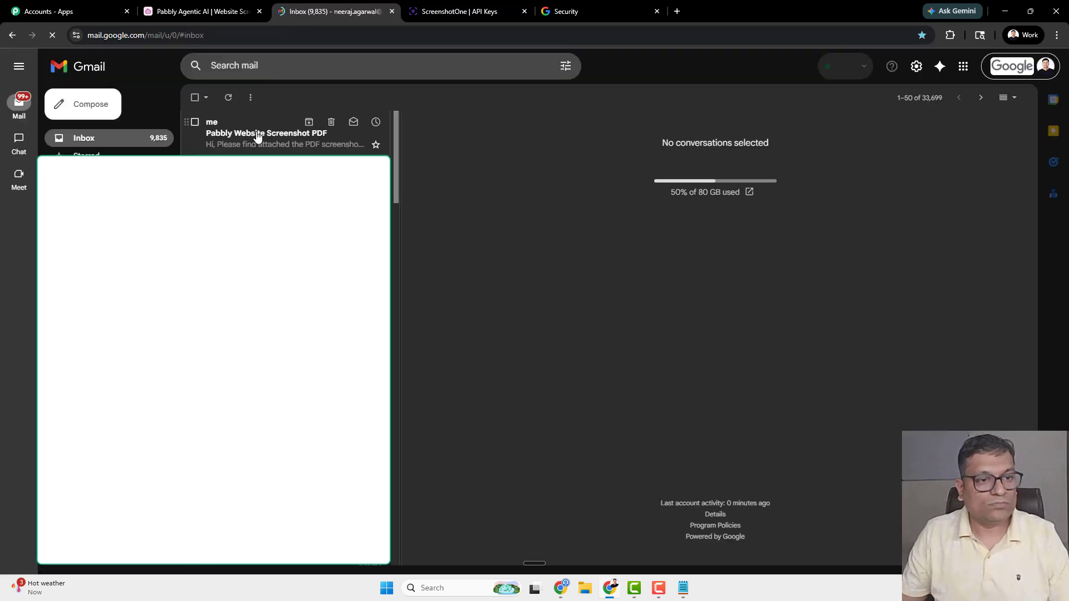
left_click(257, 136)
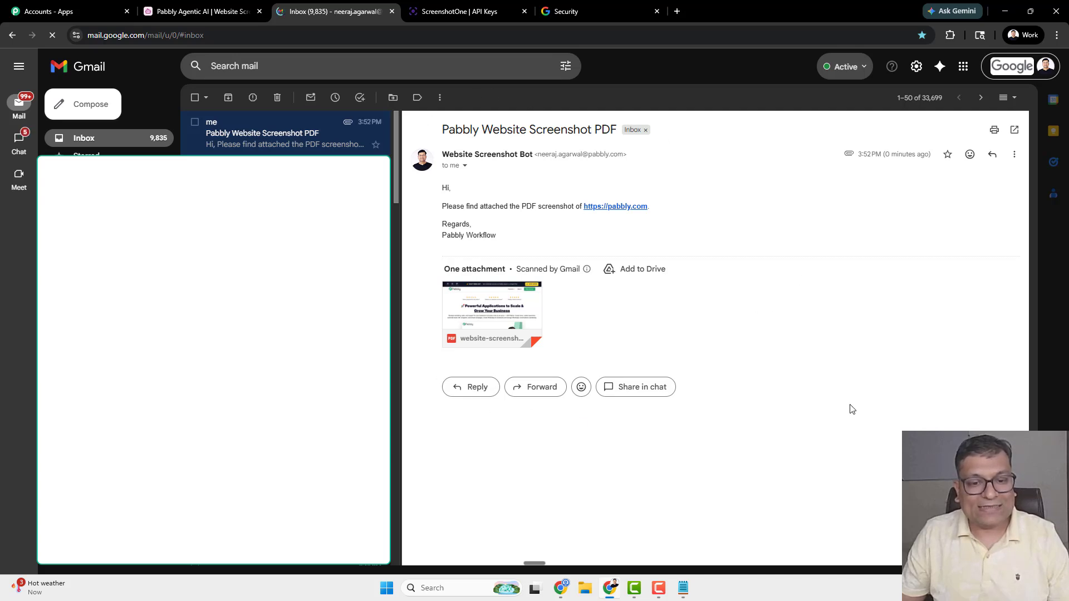
- Preview the website-screenshot.pdf attachment showing the full pabbly.com capture, then return to Pabbly
mouse_move(480, 302)
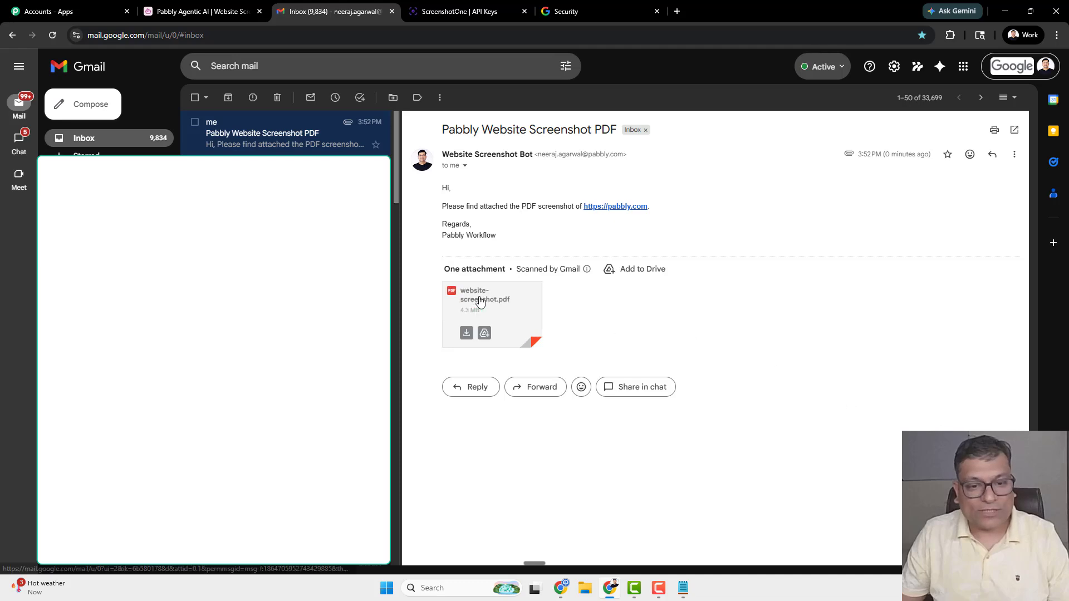
left_click(490, 302)
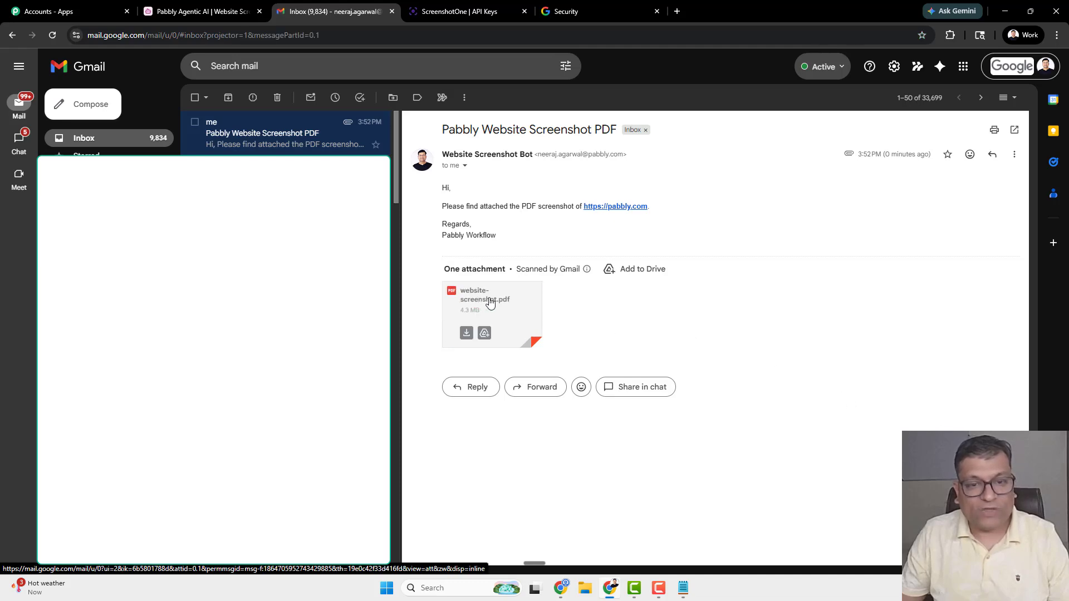
scroll(555, 196, "down", 15)
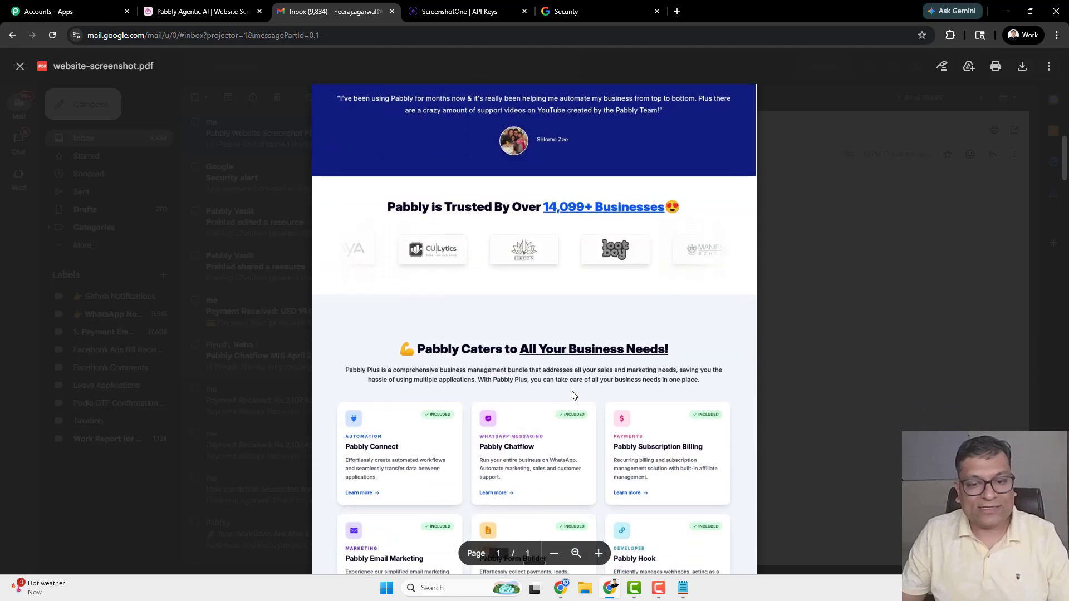
scroll(574, 396, "down", 20)
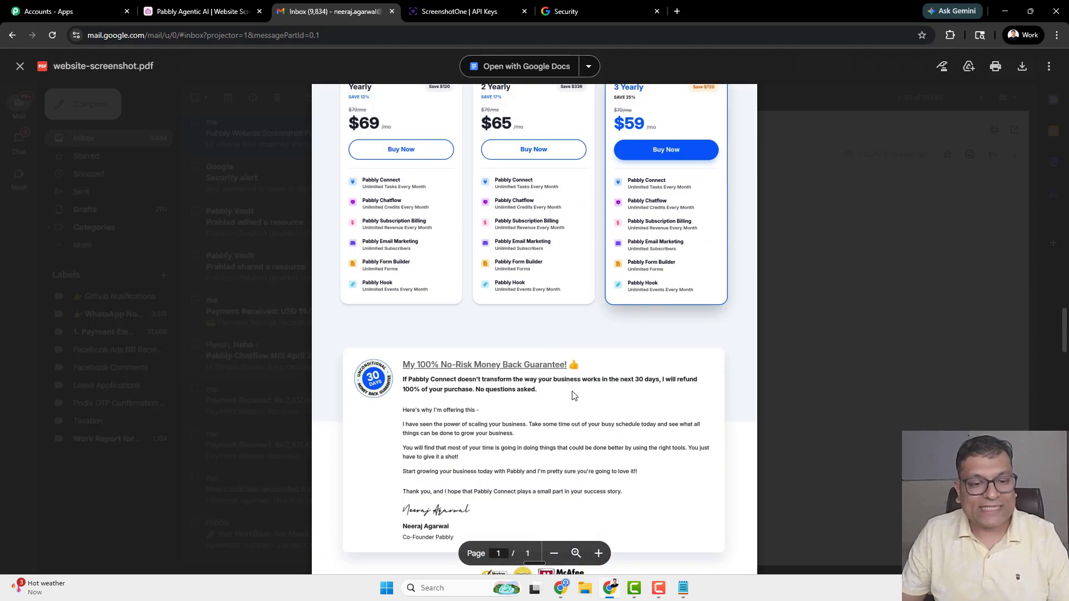
scroll(574, 396, "down", 18)
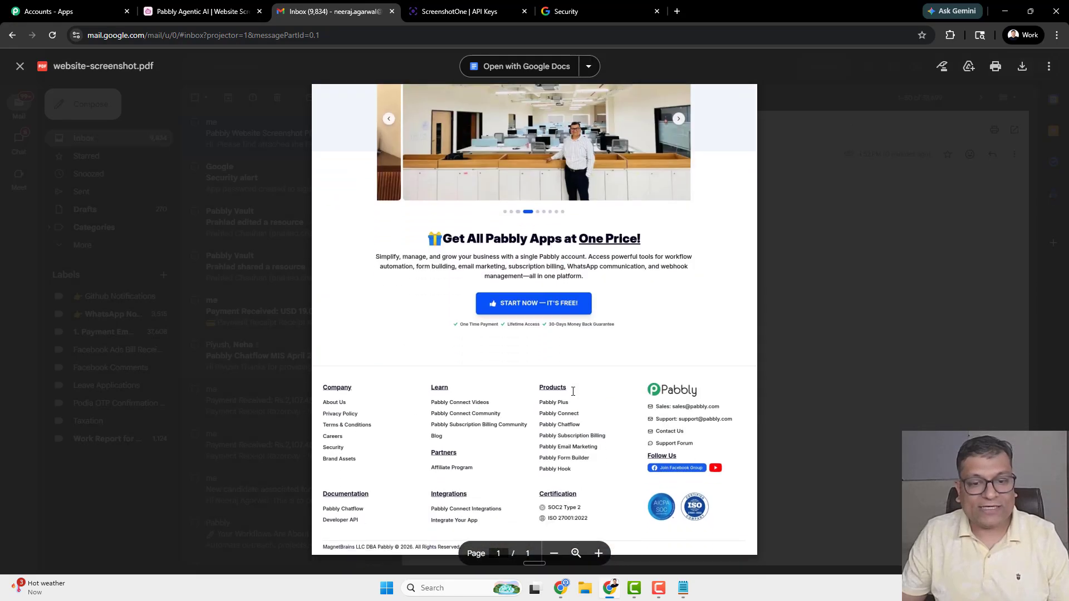
scroll(572, 391, "up", 15)
scroll(572, 390, "up", 20)
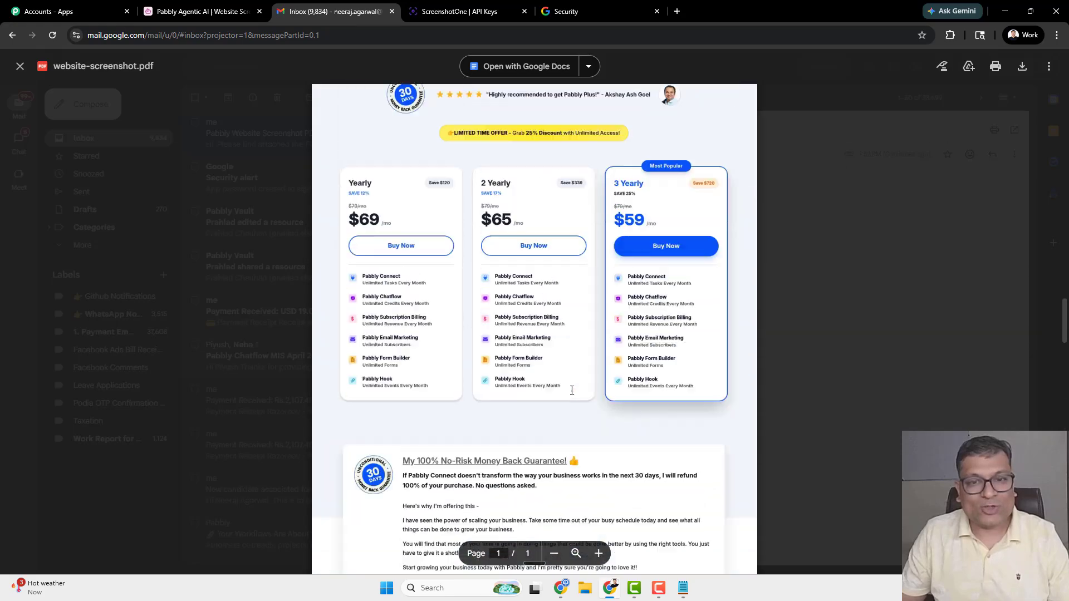
scroll(567, 396, "up", 10)
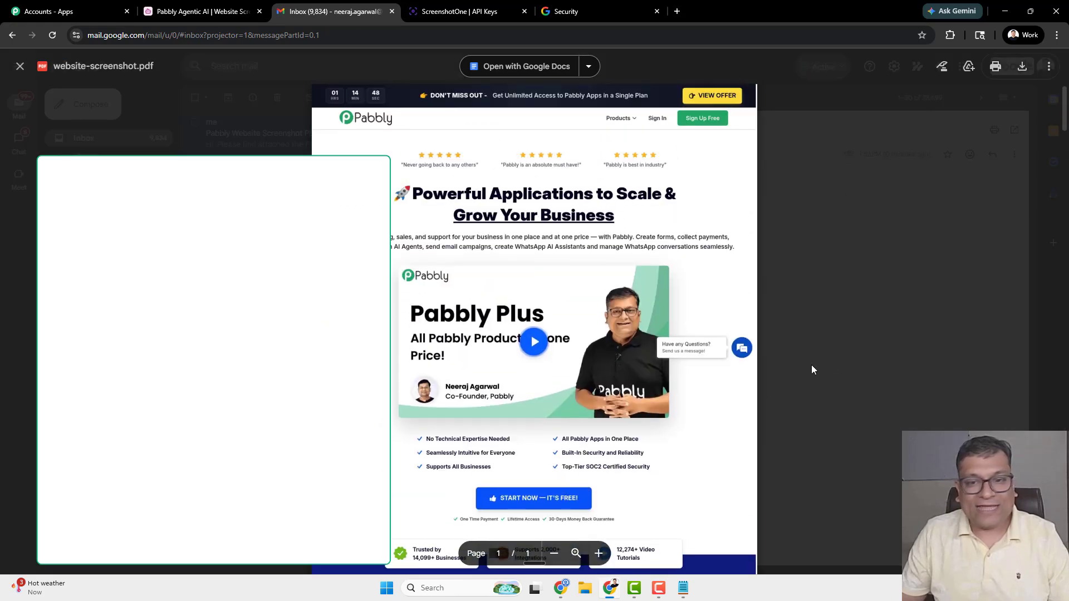
key("Escape")
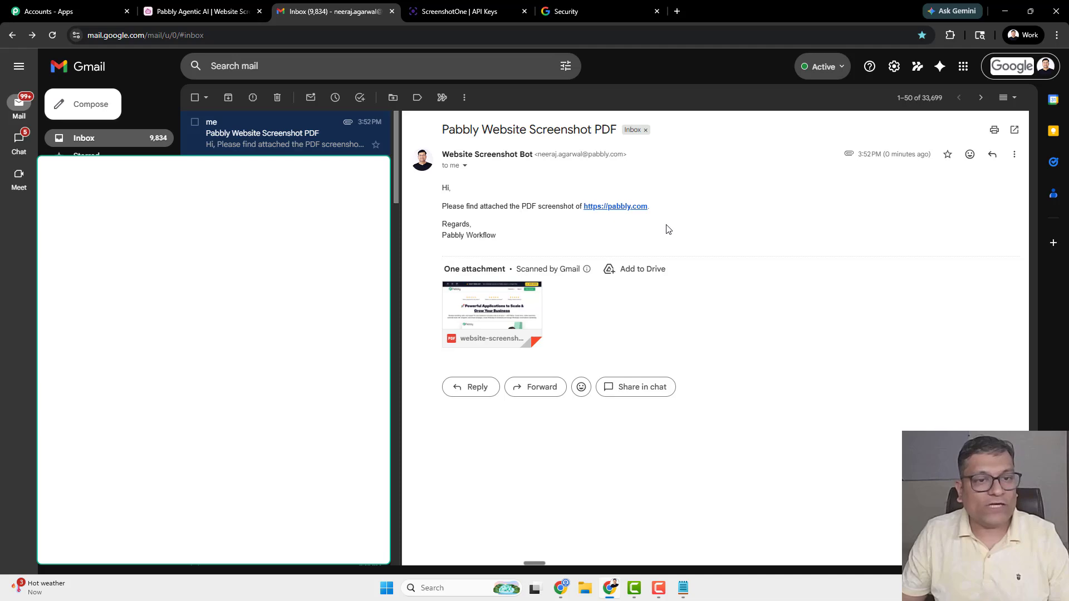
left_click(213, 7)
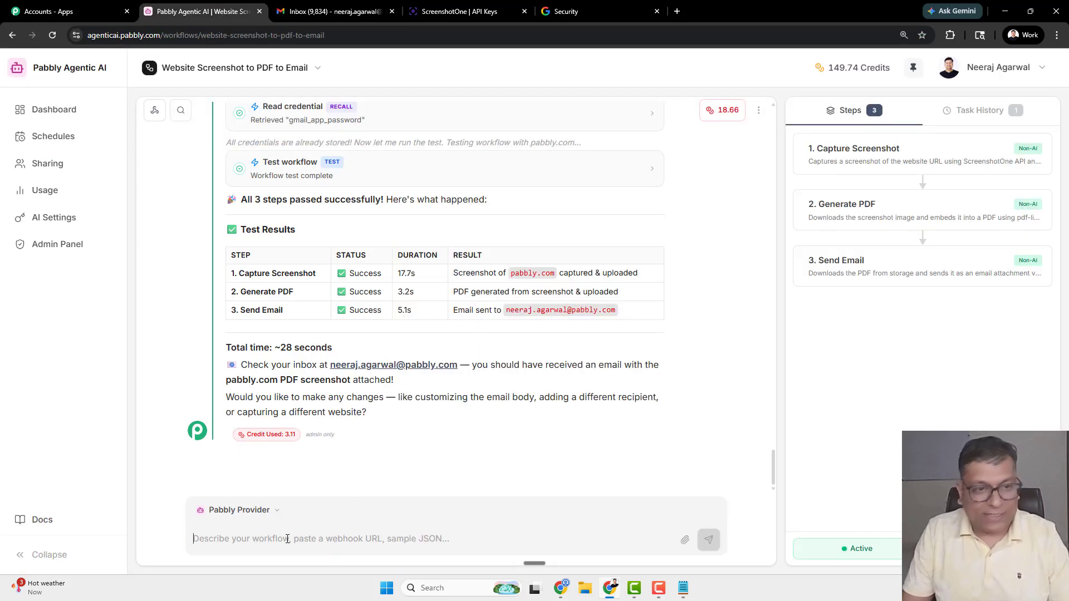
- Copy the workflow's webhook cURL command and begin drafting an automatic screenshot request
scroll(336, 470, "up", 3)
scroll(408, 305, "up", 2)
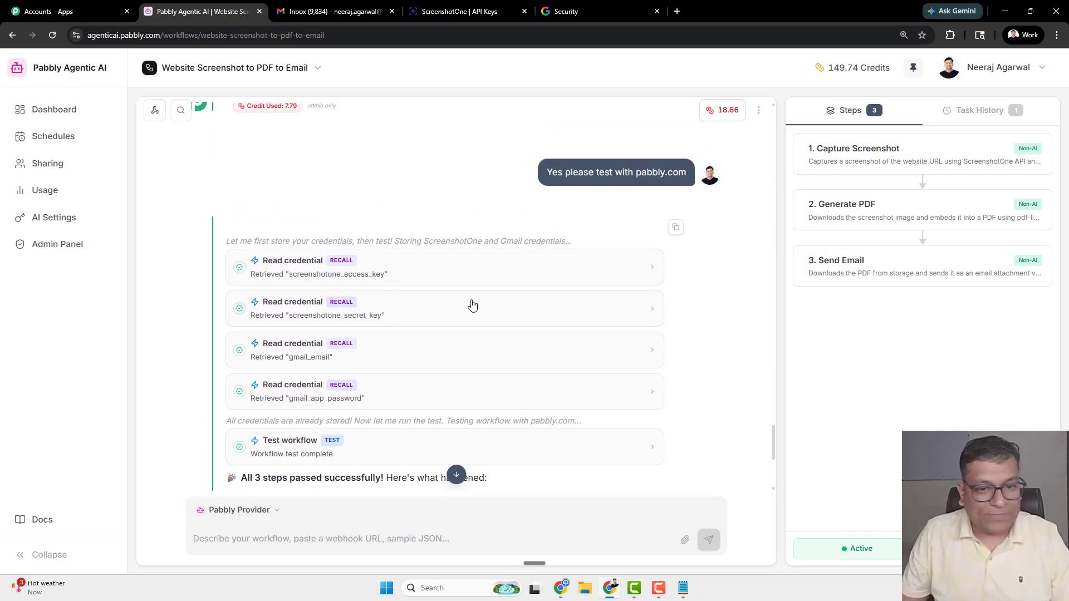
scroll(470, 305, "down", 6)
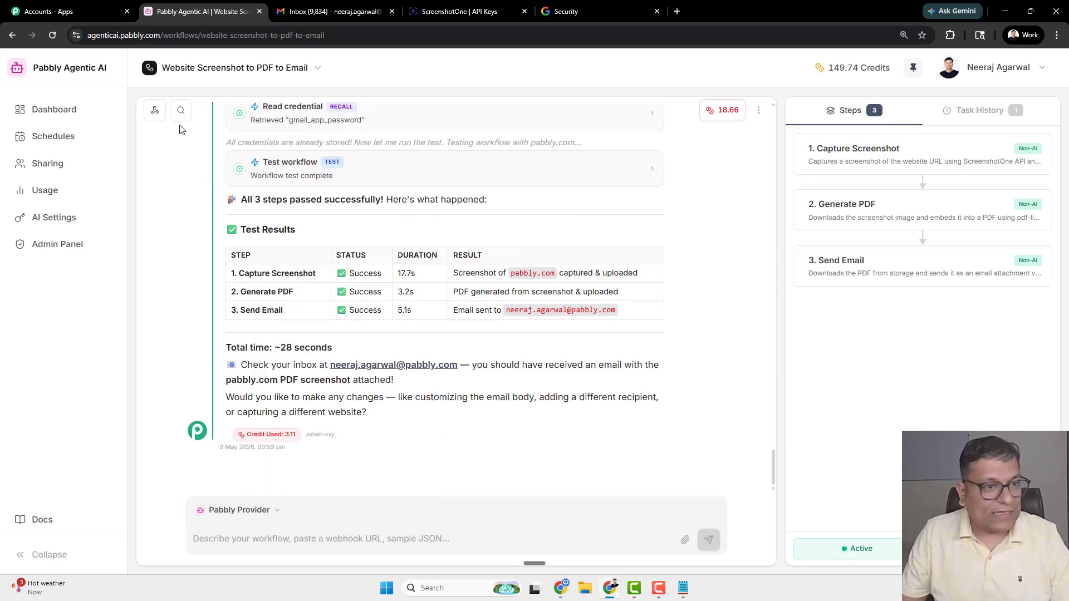
left_click(154, 113)
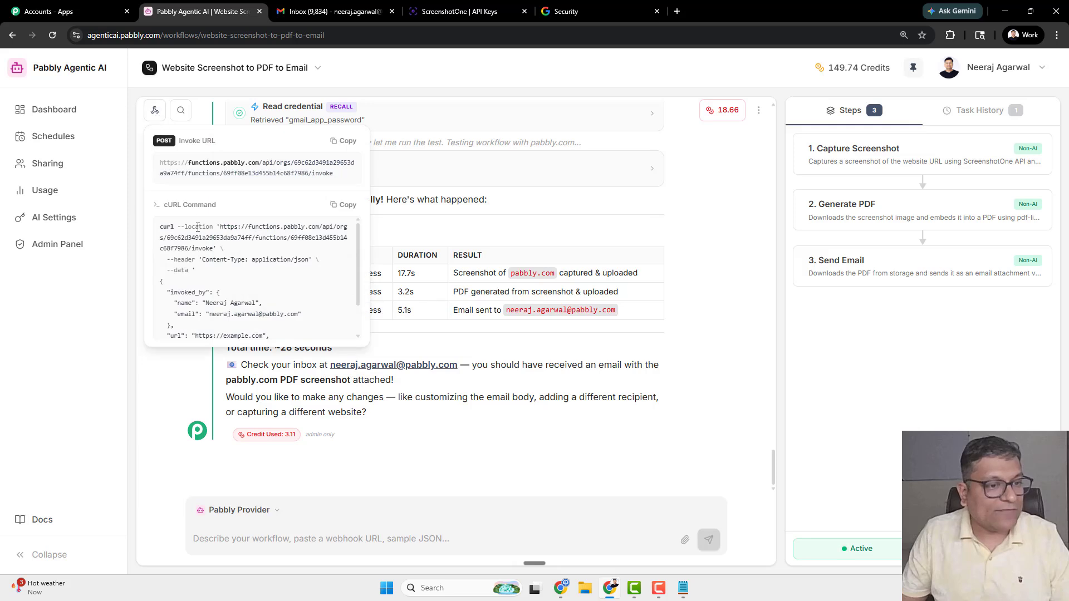
left_click(347, 205)
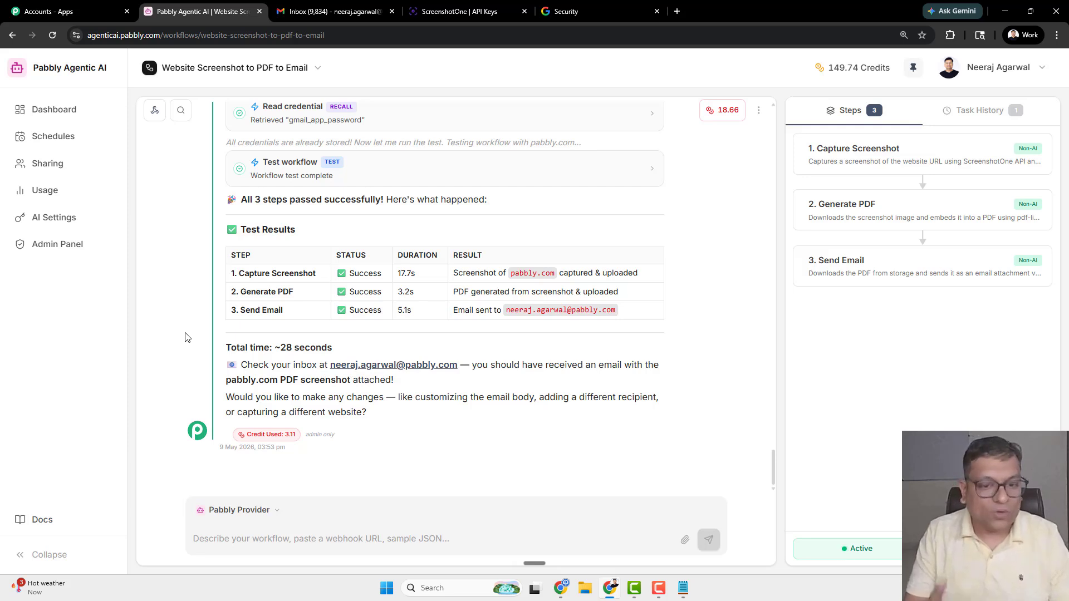
left_click(267, 539)
type("Take a s")
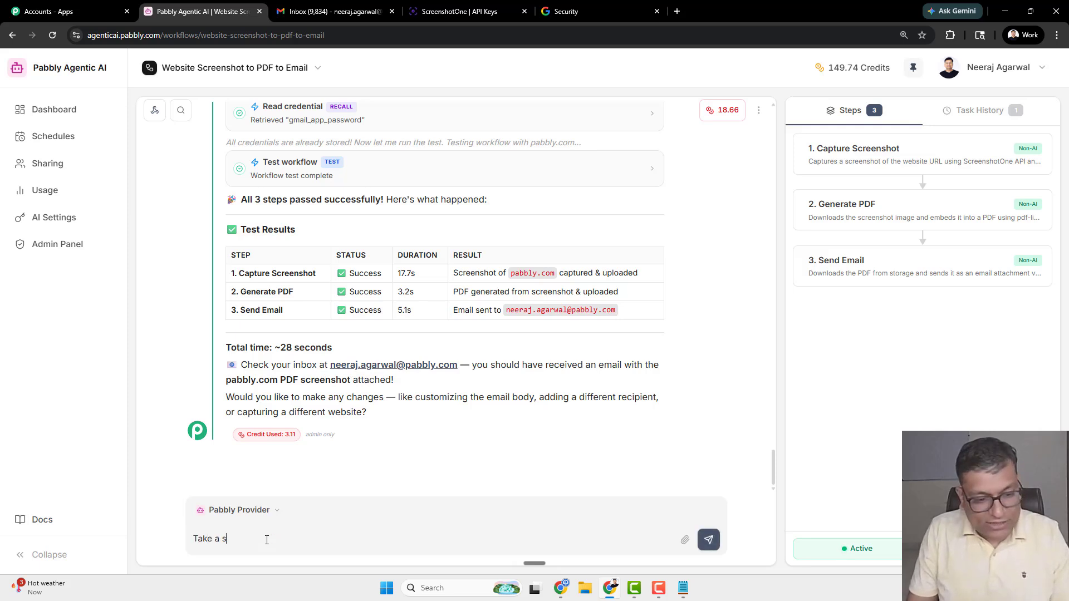
type("creenshot automatically one")
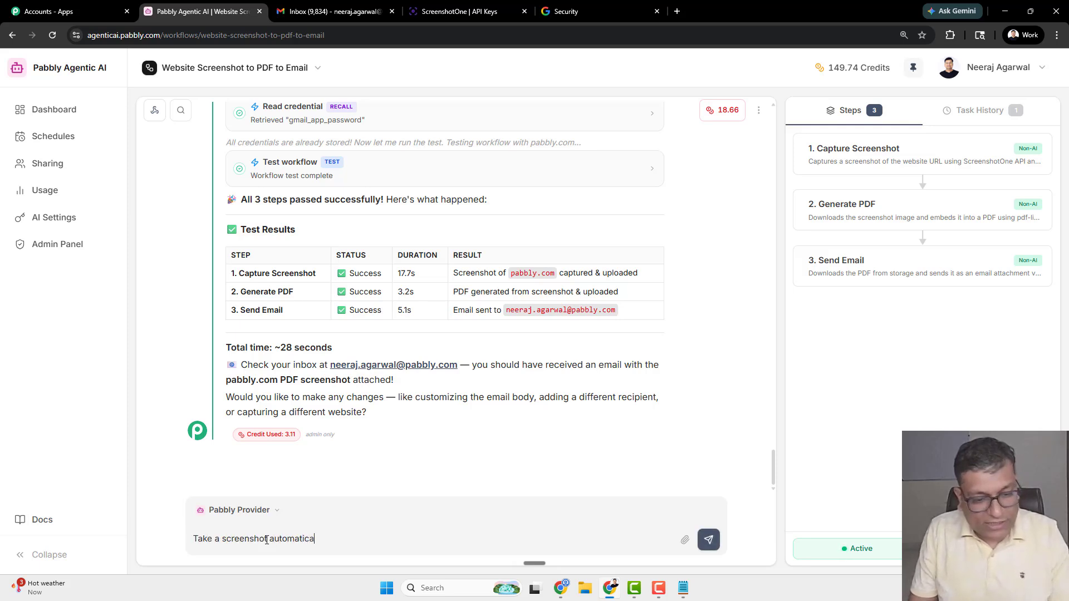
- Request a daily screenshot every morning at 9 am India Time, emailed to me each day
key("BackSpace")
key("BackSpace")
key("BackSpace")
type("every da")
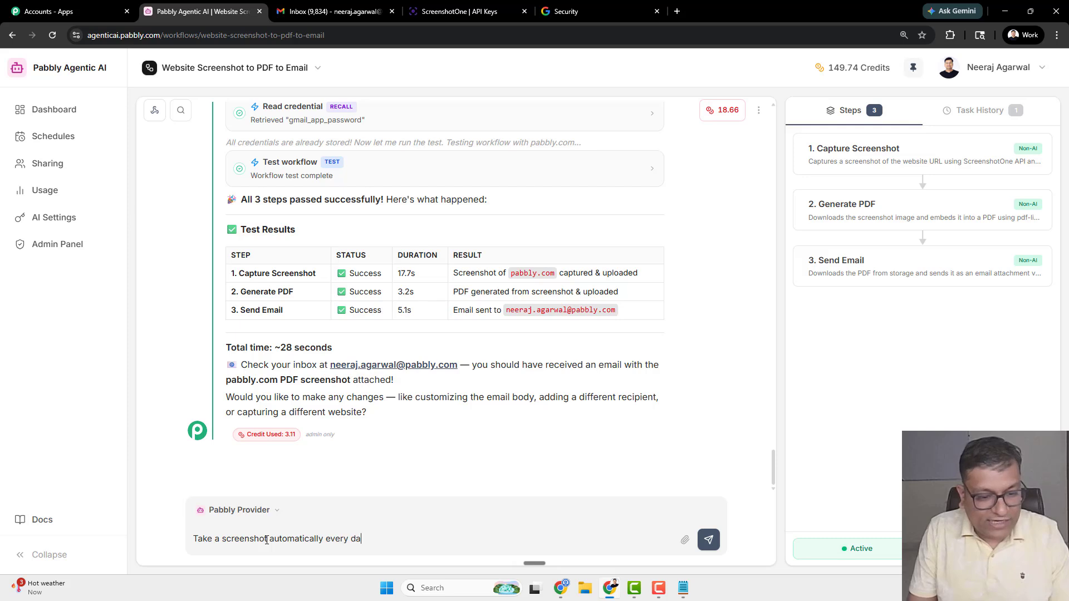
type("y in the morning at")
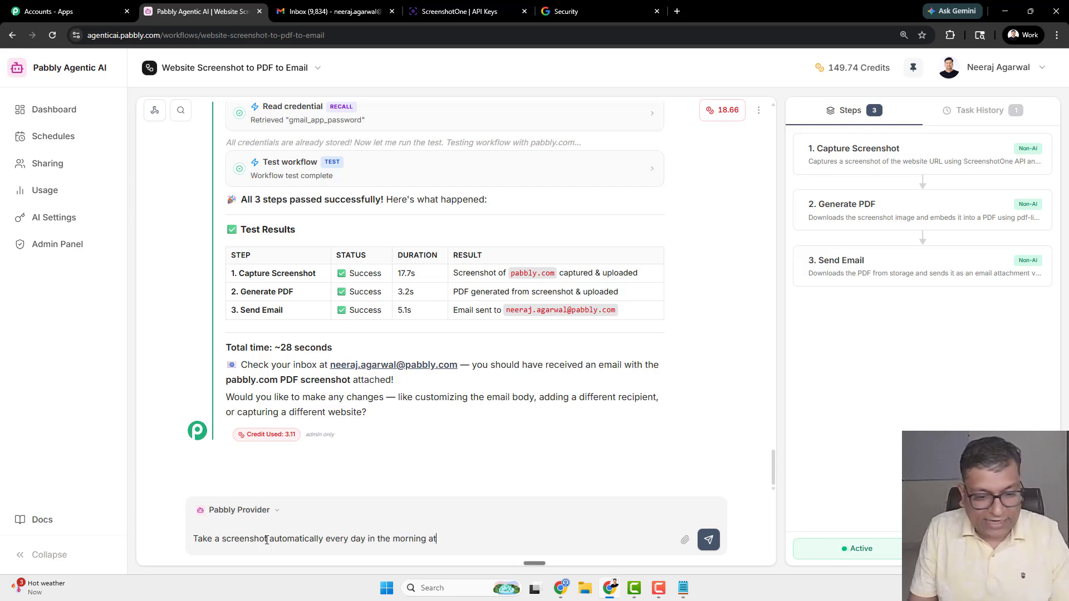
type(" 9 am India Time.")
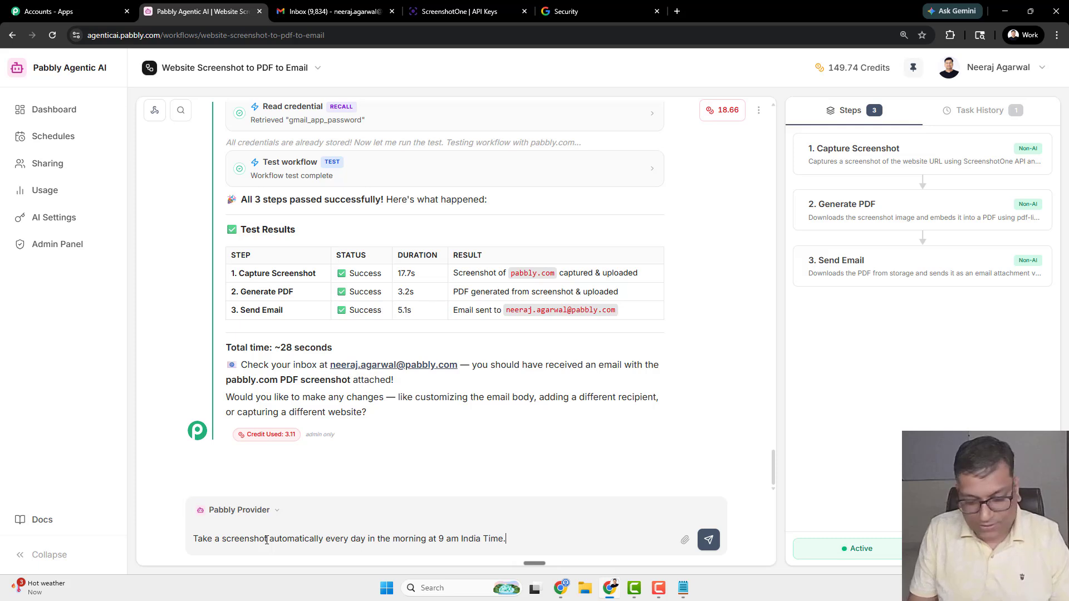
type("Set a sc")
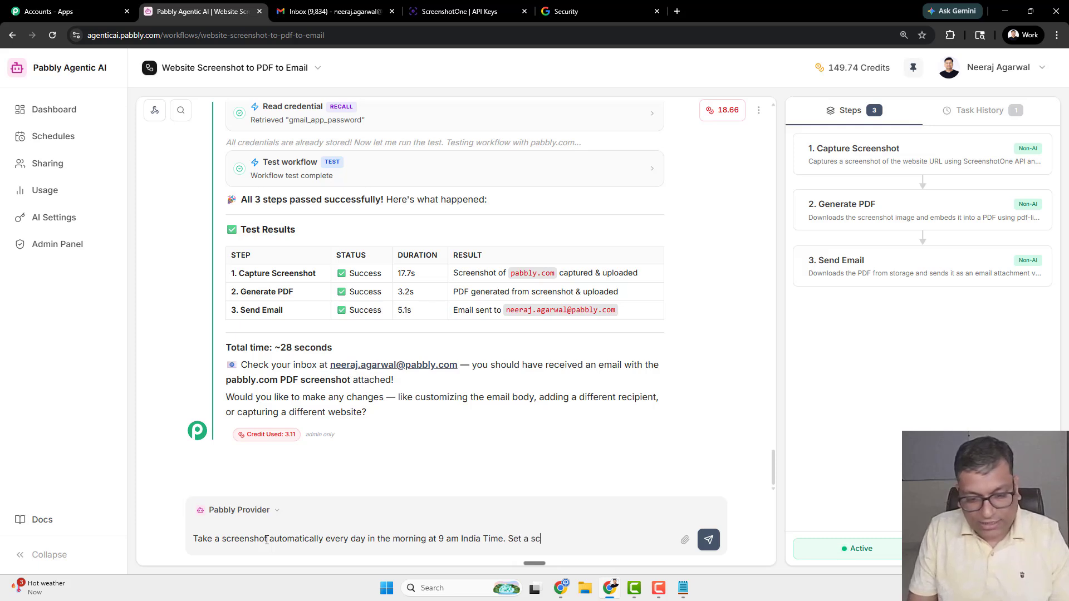
type("hedule and email ")
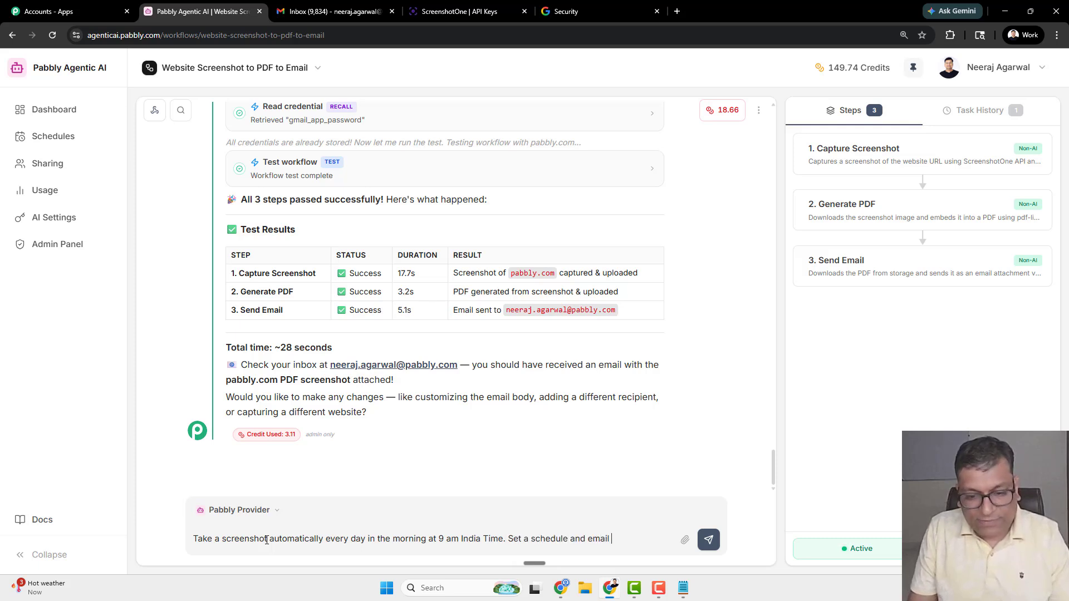
type("me every day.")
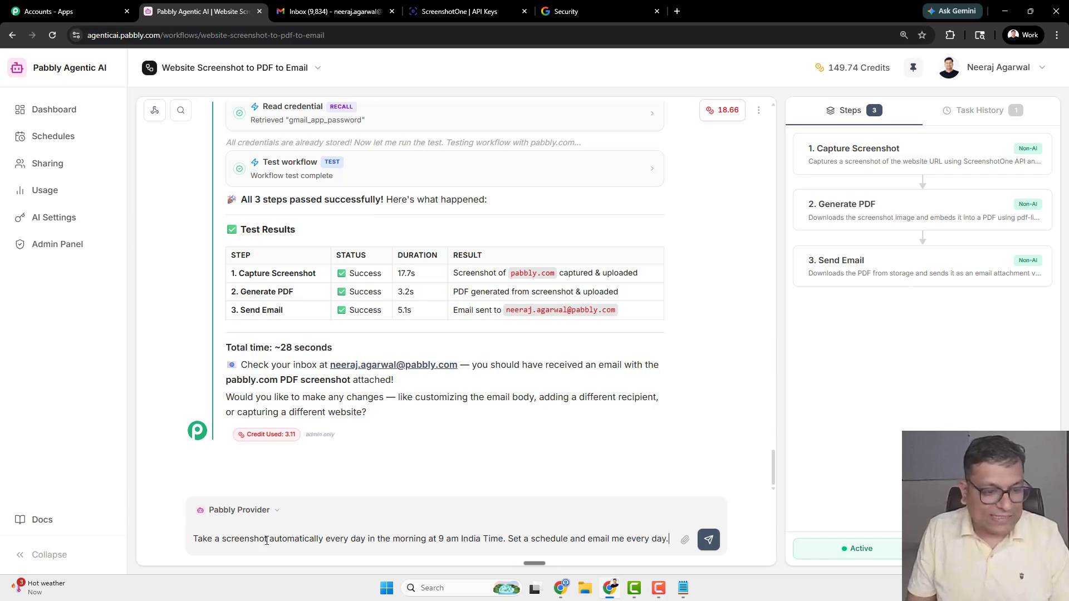
key("Return")
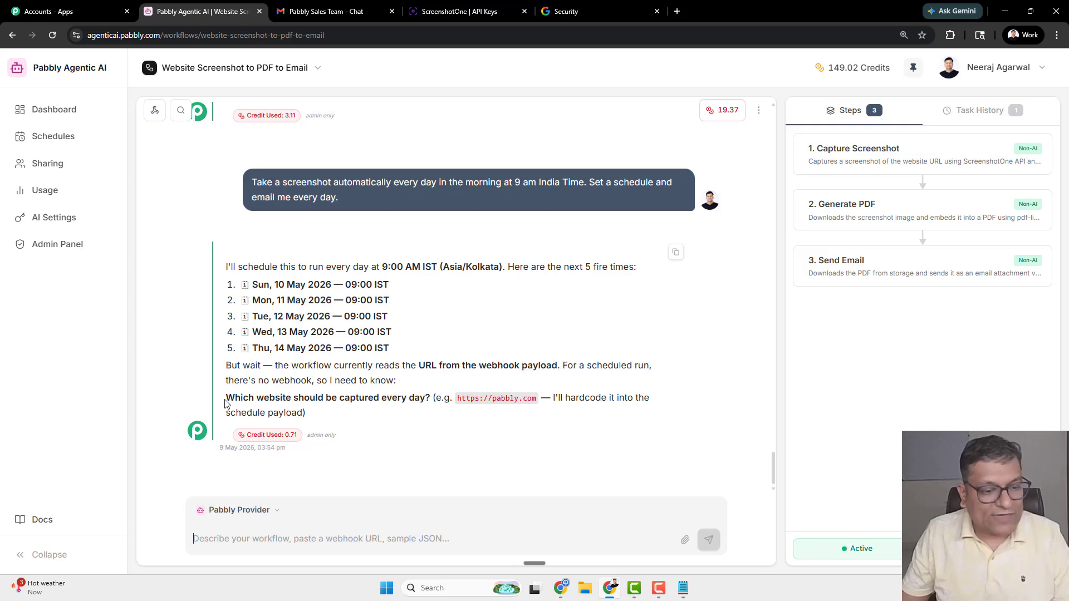
left_click_drag(226, 399, 536, 400)
key("ctrl+c")
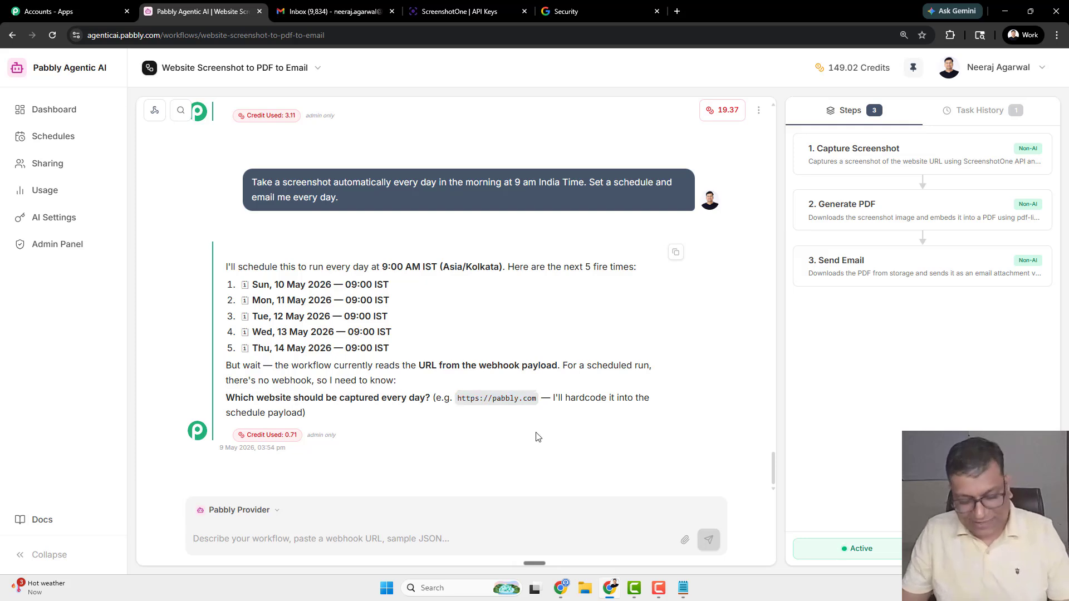
left_click(377, 529)
key("ctrl+v")
type("This s")
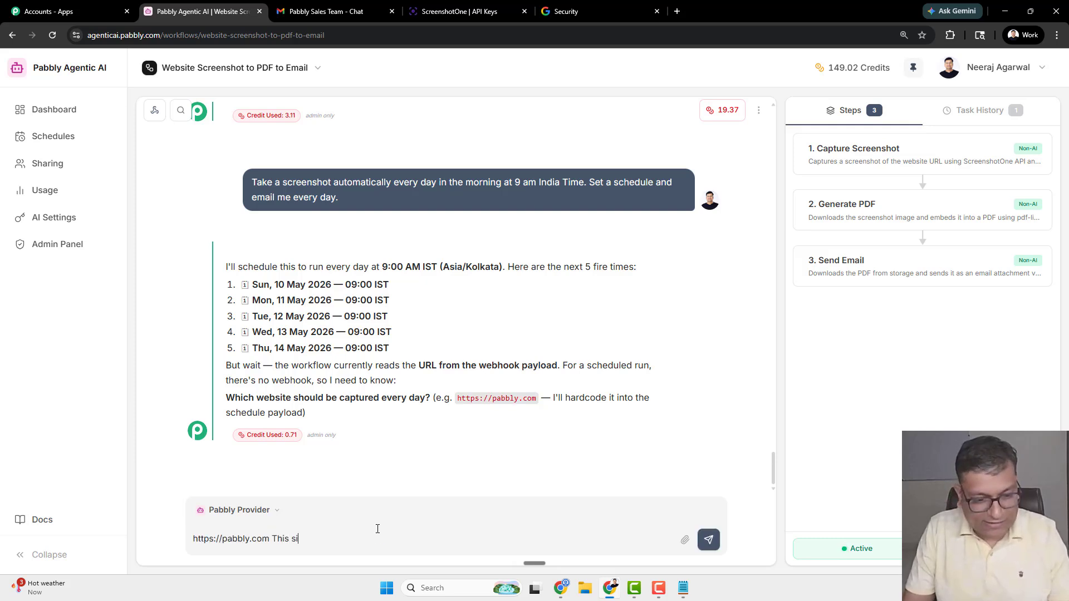
type("s correct.")
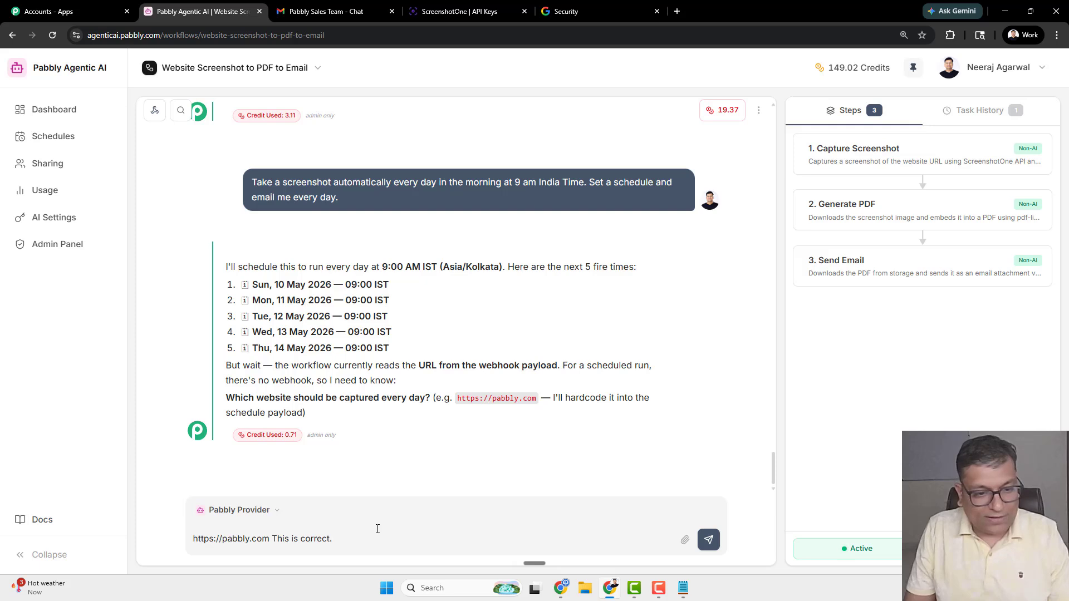
key("Return")
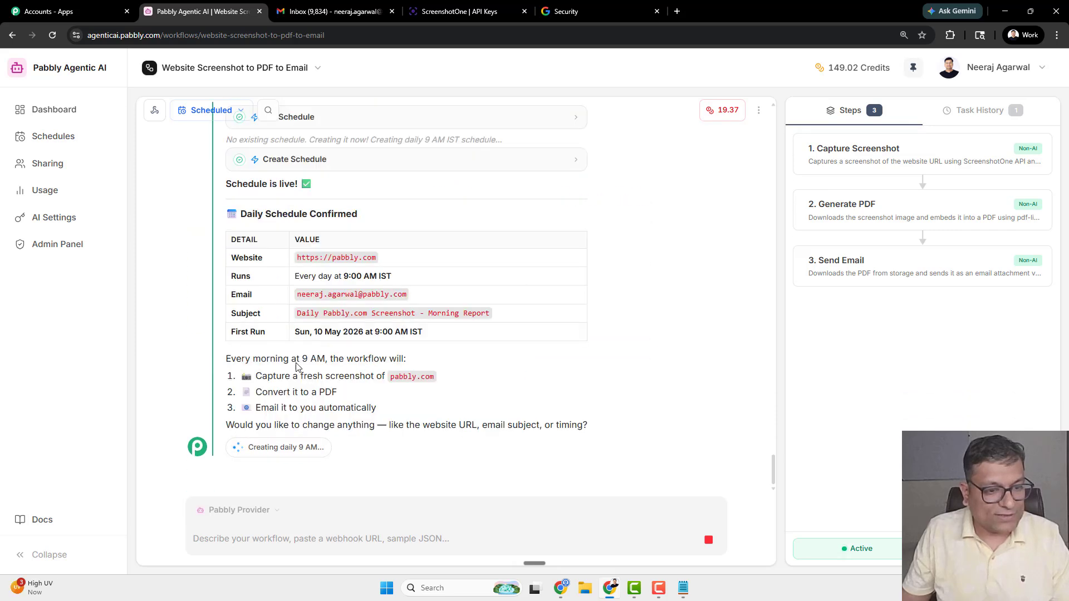
- Review the confirmed website, daily 9:00 AM run time and recipient email in the agent's reply
left_click_drag(297, 245, 387, 241)
left_click(388, 245)
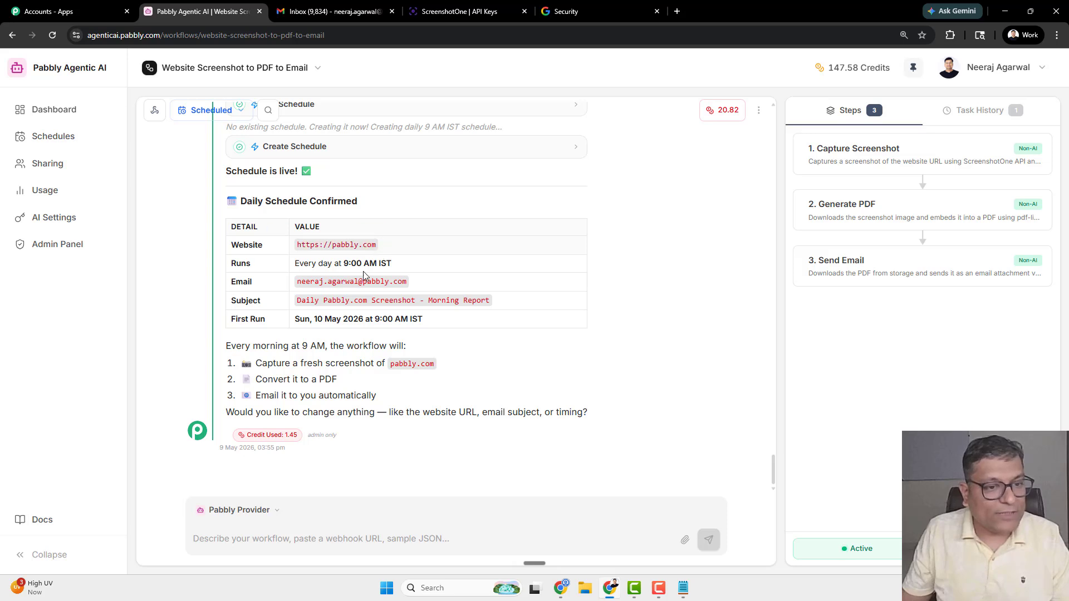
left_click_drag(295, 263, 399, 265)
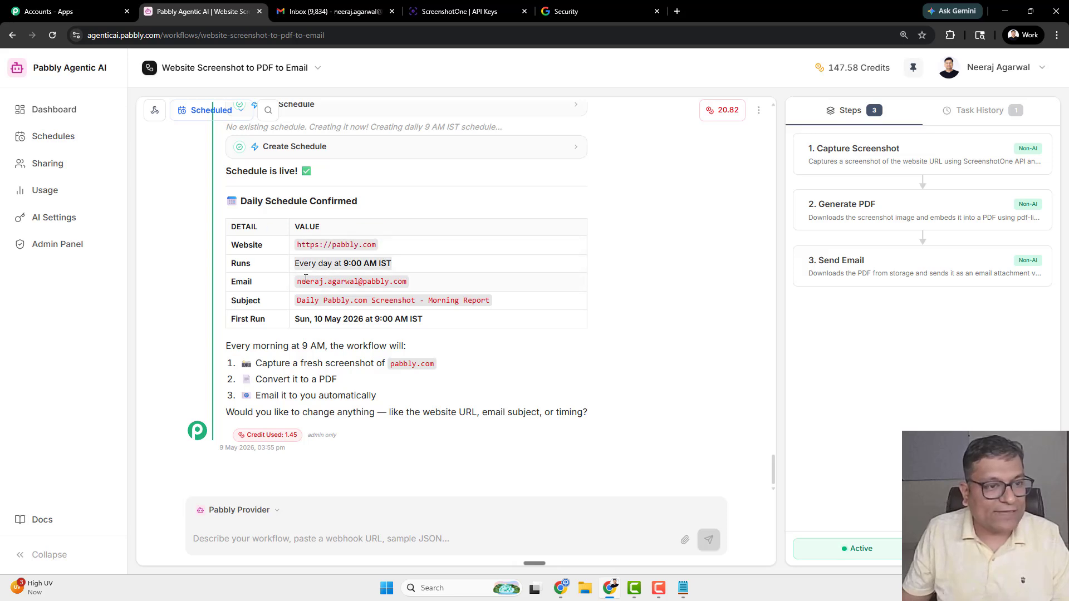
left_click_drag(298, 281, 413, 285)
left_click(412, 293)
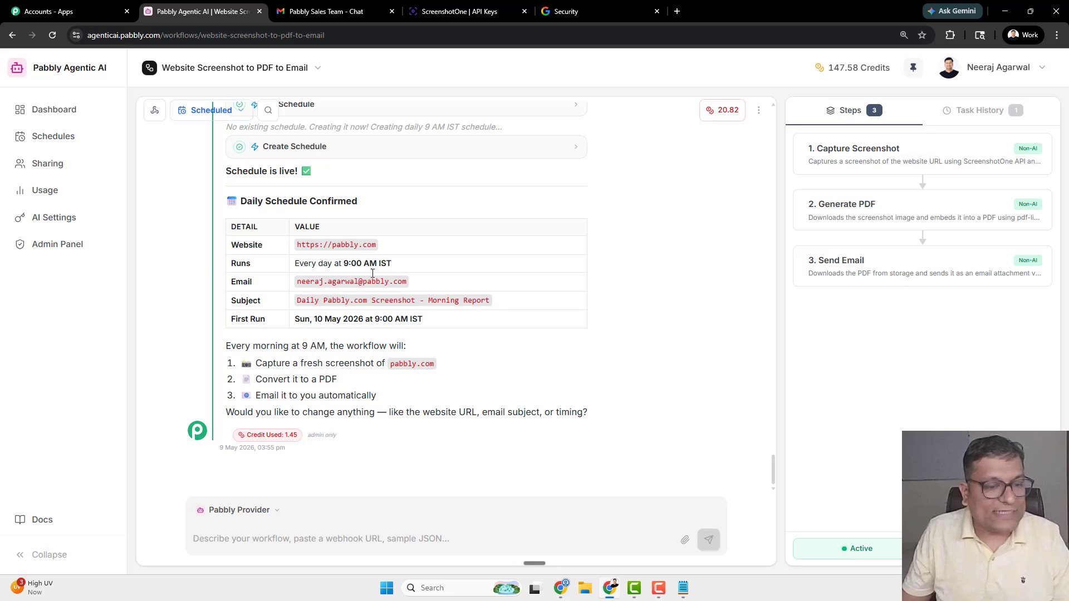
middle_click(184, 229)
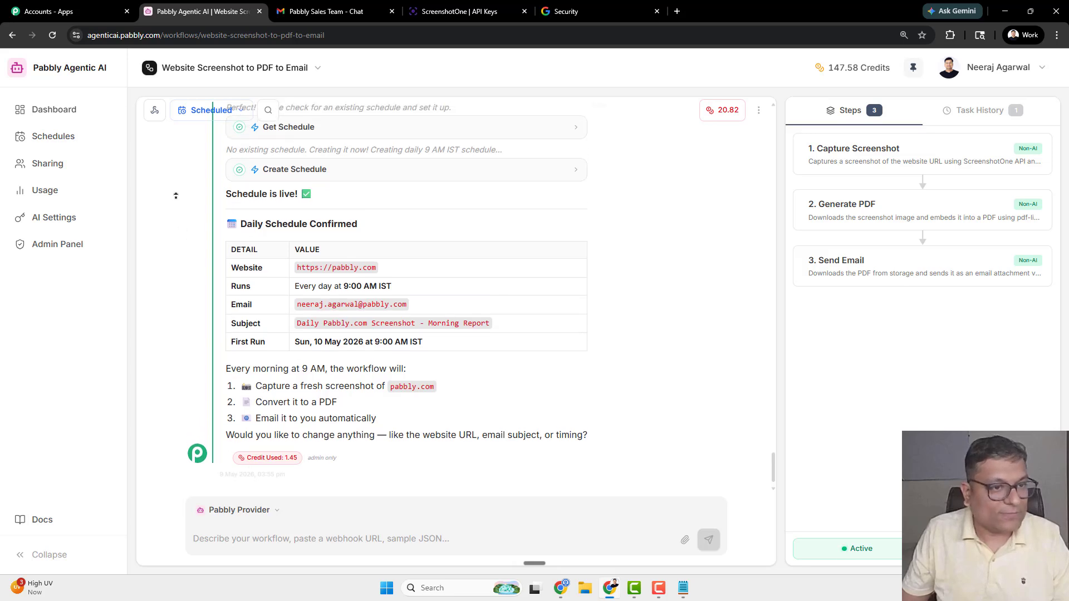
- Check the schedule details: 09:00 Asia/Kolkata daily with first run on 10 May 2026
left_click(212, 111)
left_click_drag(178, 154, 278, 155)
left_click_drag(178, 200, 250, 199)
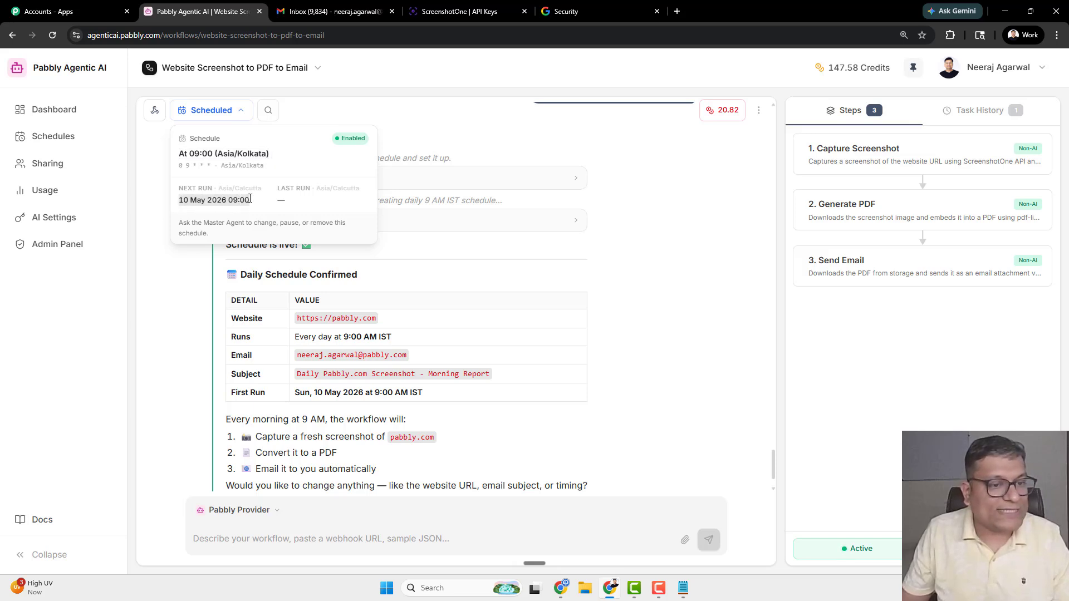
left_click(250, 199)
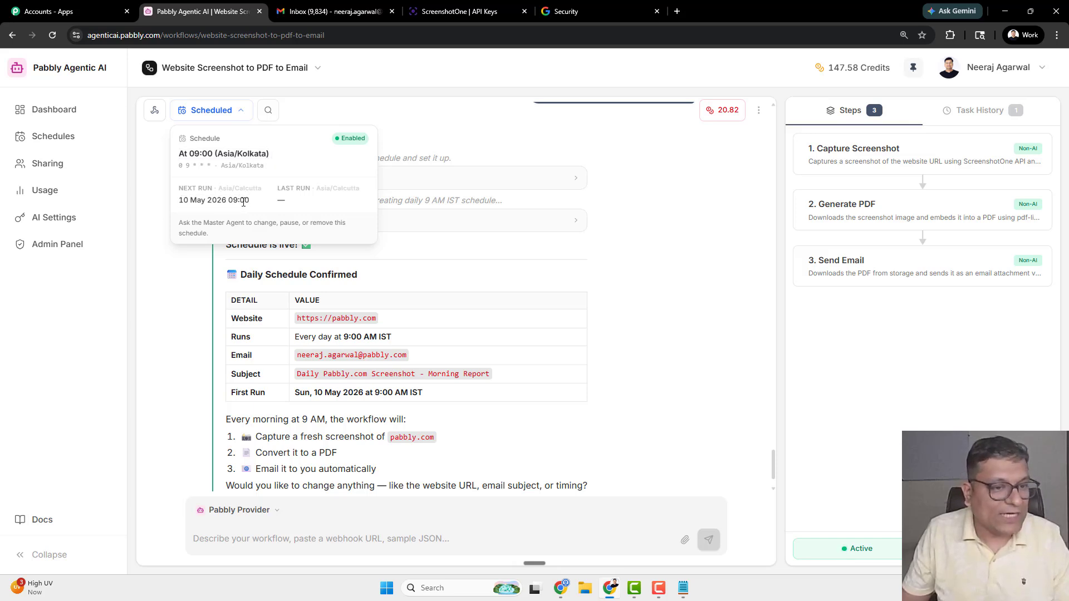
left_click(167, 276)
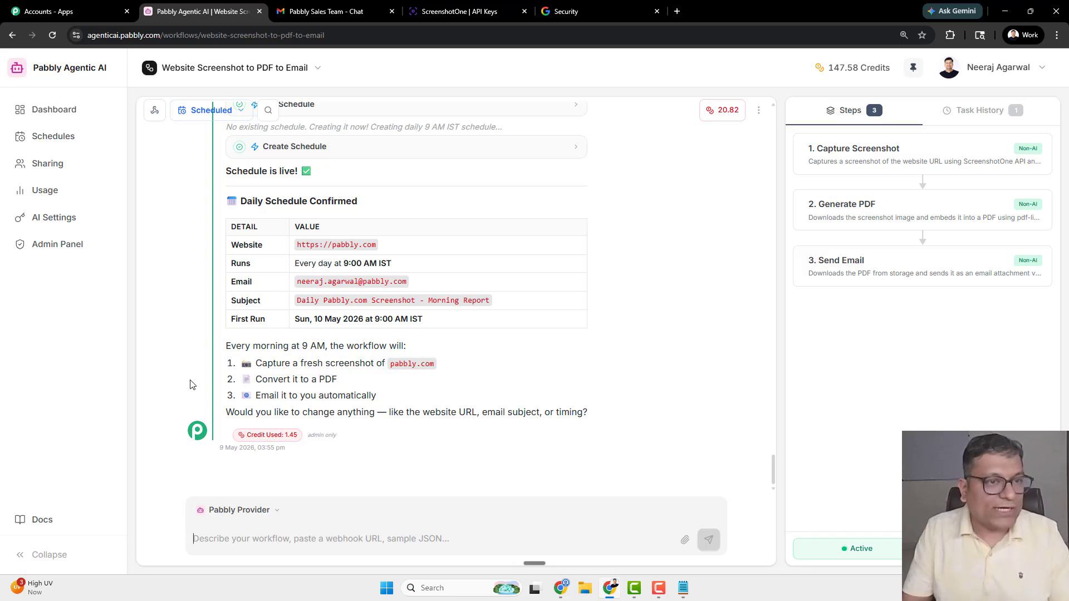
- Ask the agent to test the workflow again with yahoo.com, then wait for all three steps to pass
type("Test")
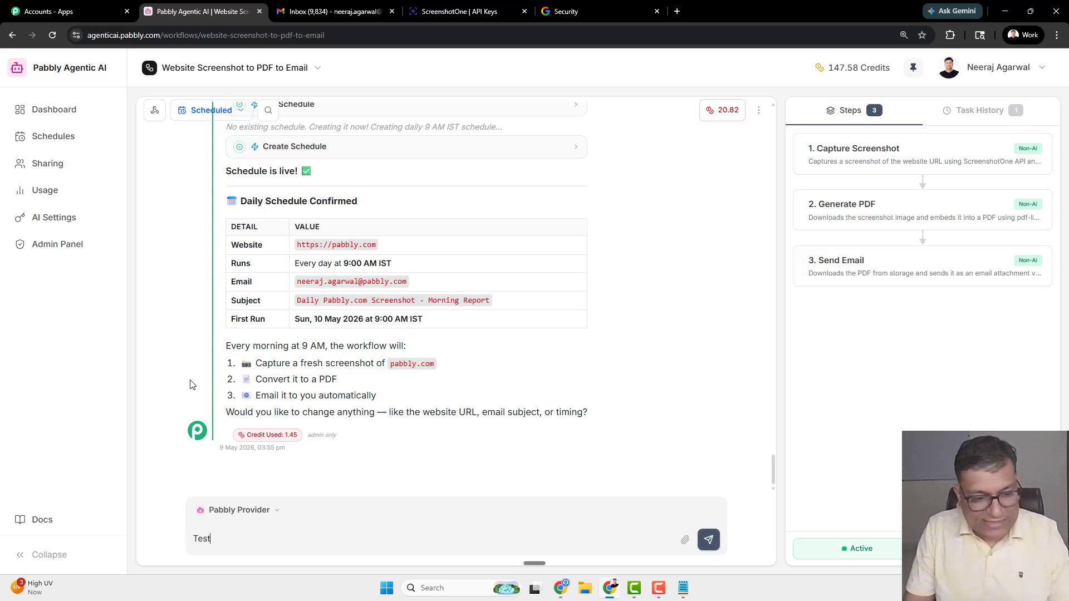
type(" again with a differen ")
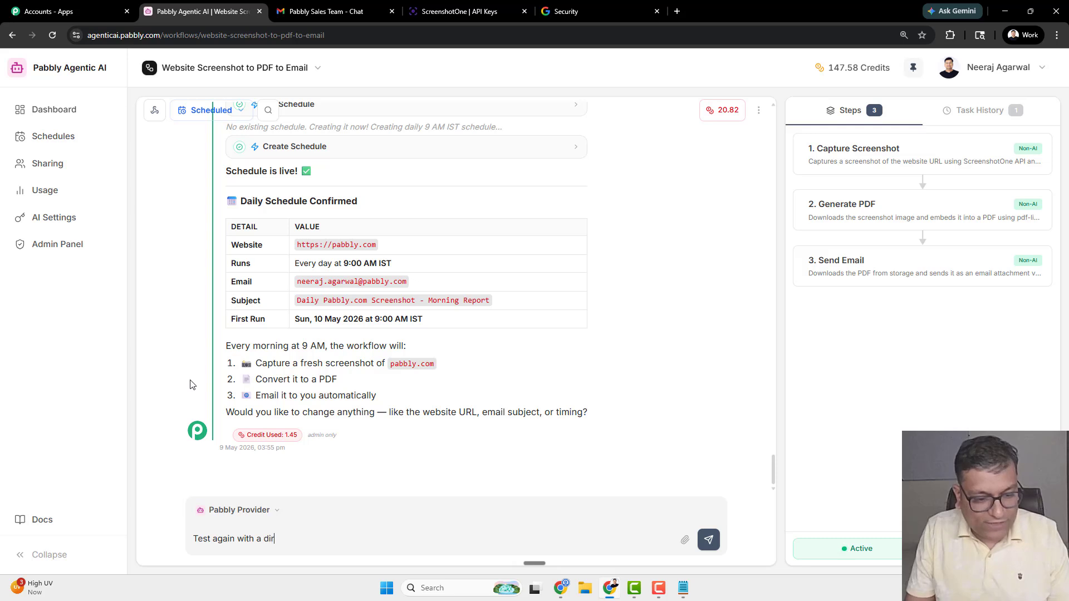
type("t website")
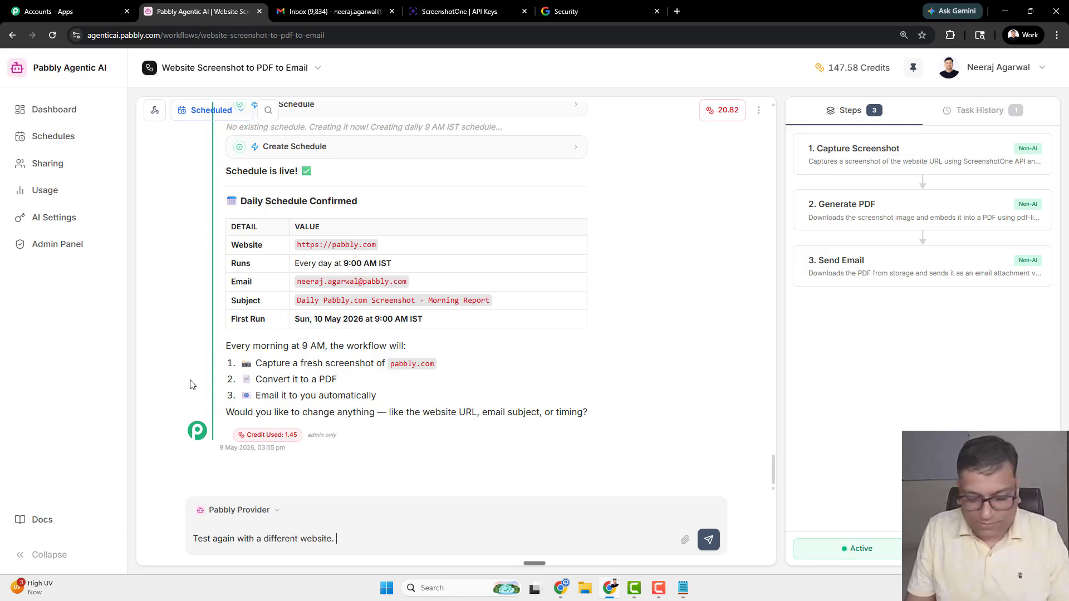
type(". yahoo.com")
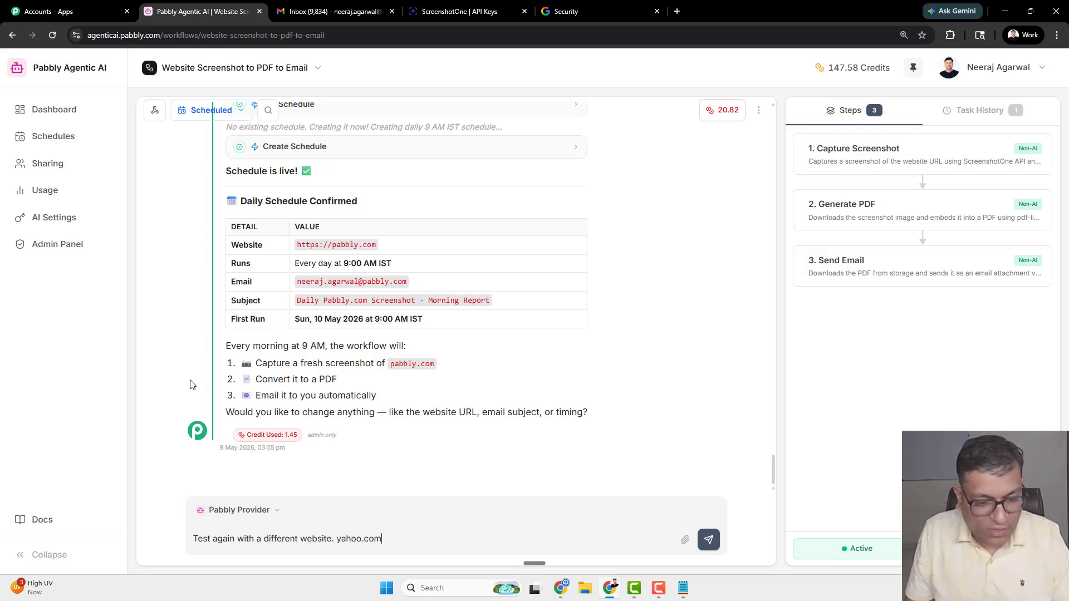
key("Return")
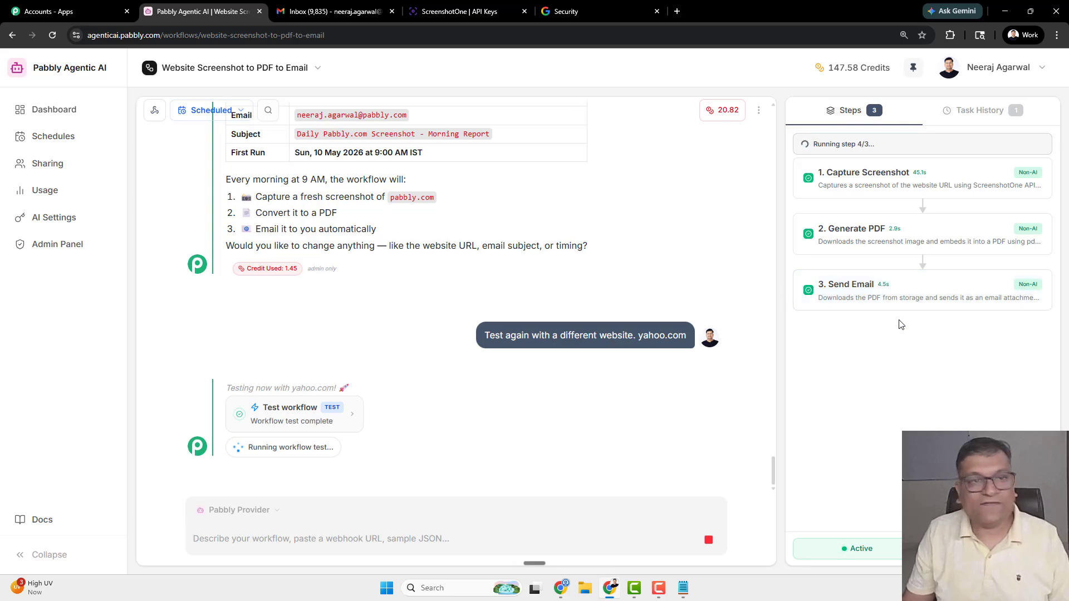
- In Gmail, open the 'Yahoo.com Website Screenshot' email and check website-screenshot.pdf shows the Yahoo homepage
left_click(334, 11)
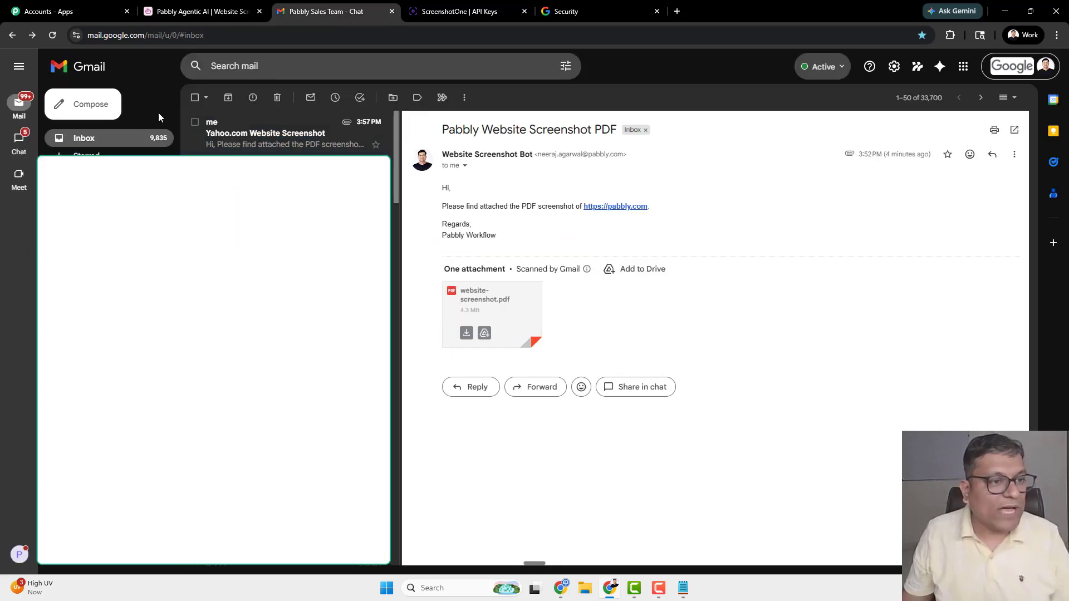
left_click(240, 135)
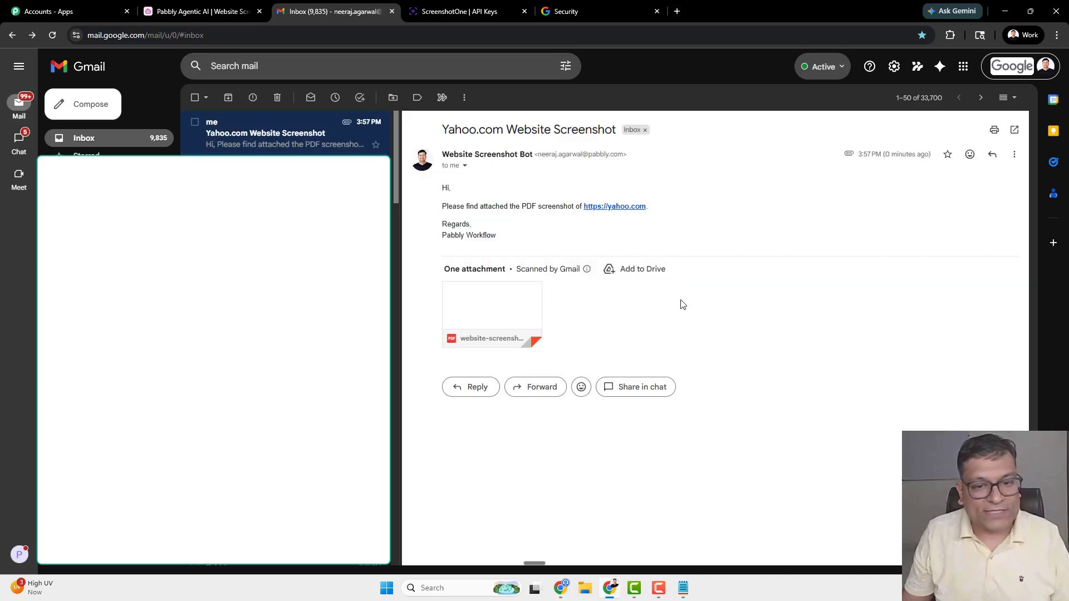
mouse_move(513, 310)
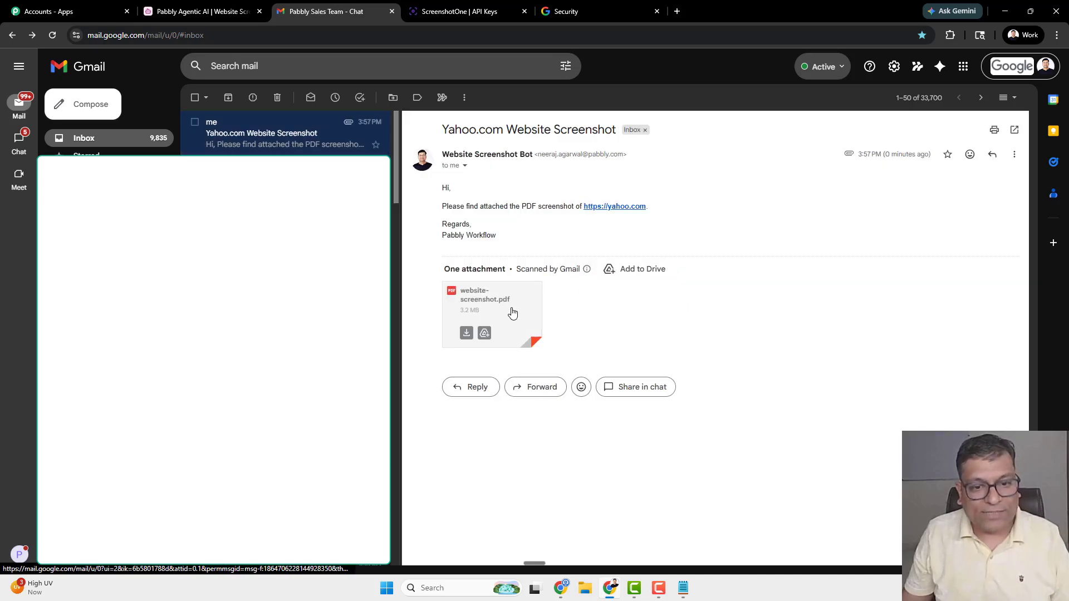
left_click(533, 299)
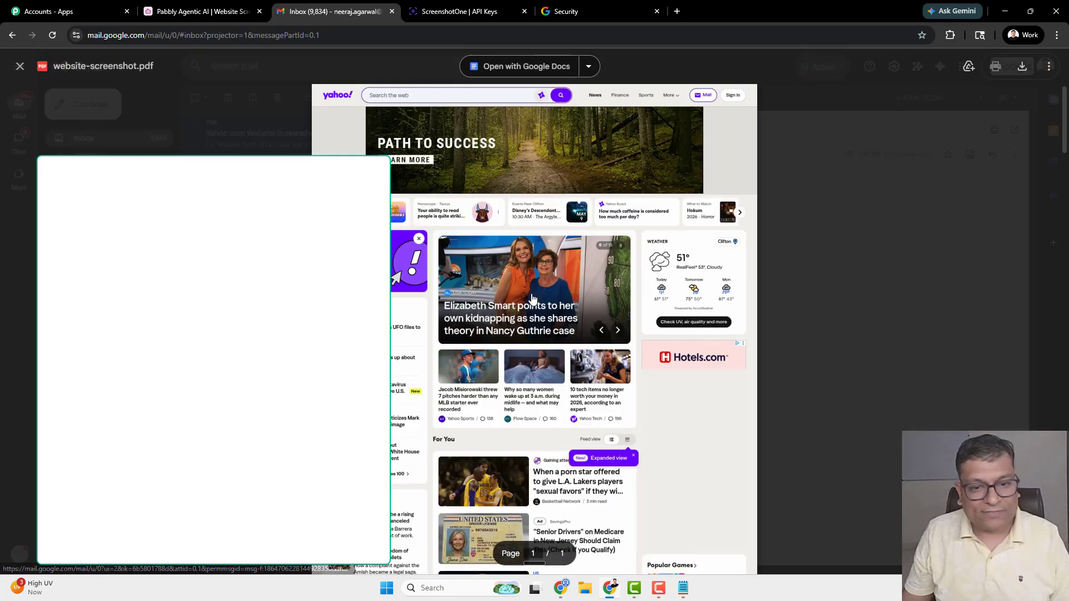
scroll(601, 327, "down", 4)
scroll(601, 327, "down", 15)
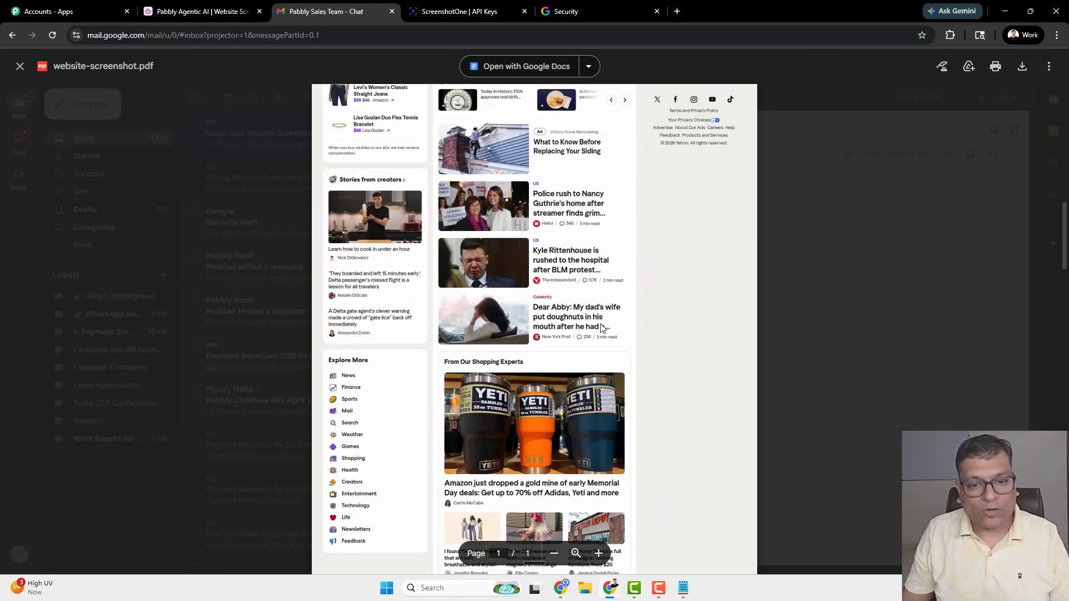
scroll(605, 343, "down", 4)
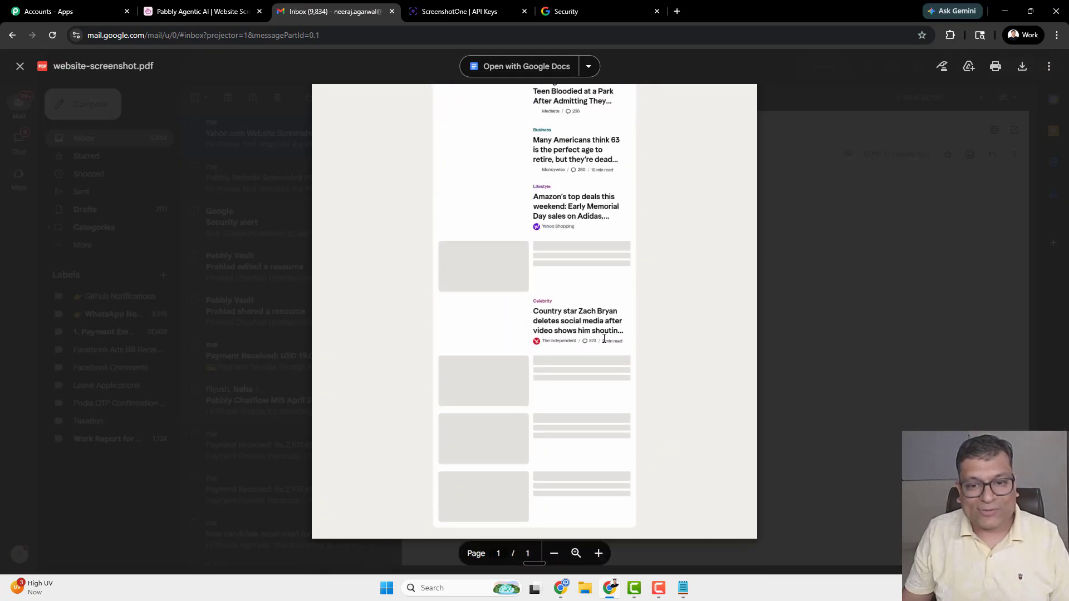
scroll(605, 343, "up", 5)
scroll(604, 338, "down", 6)
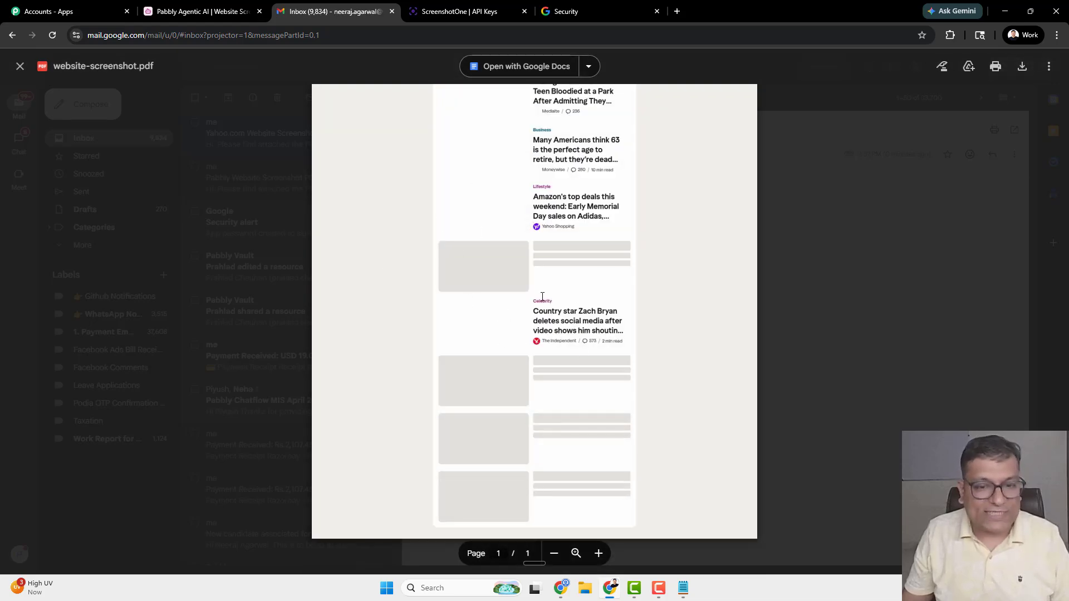
scroll(519, 411, "up", 10)
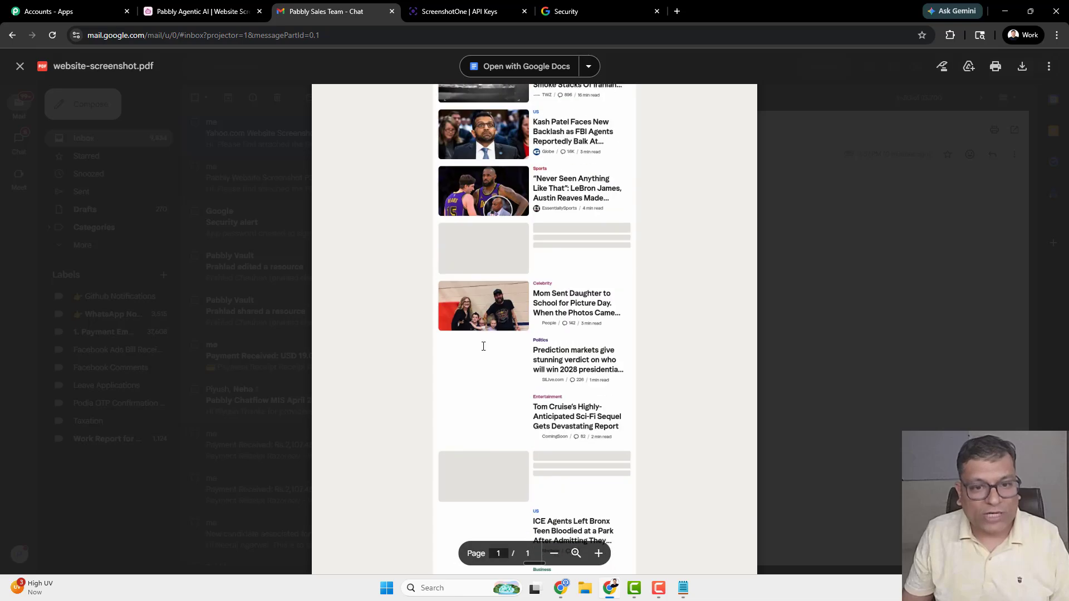
scroll(506, 335, "down", 10)
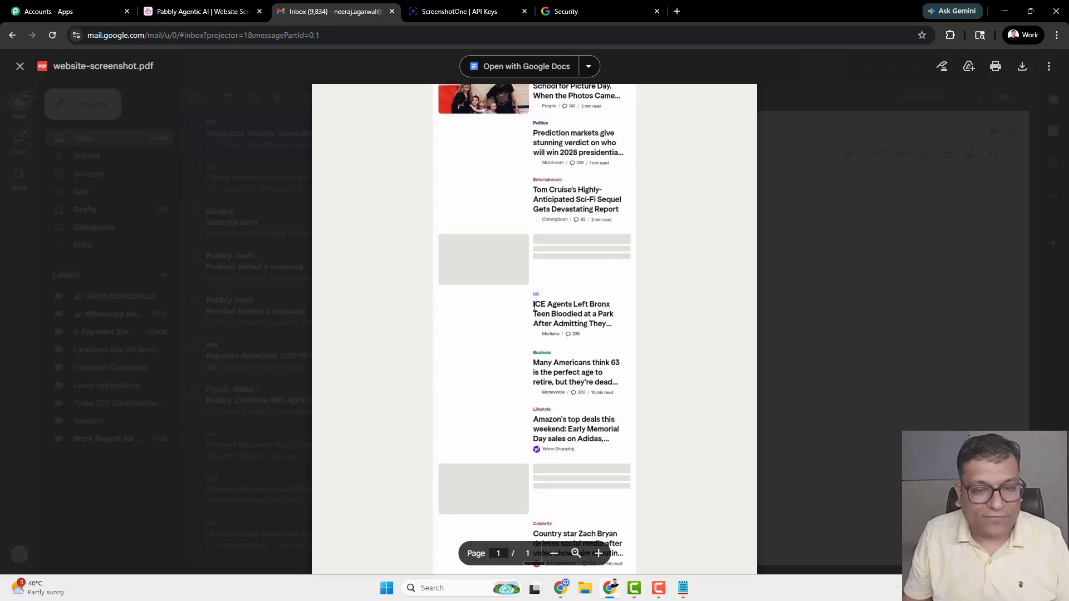
scroll(506, 336, "up", 15)
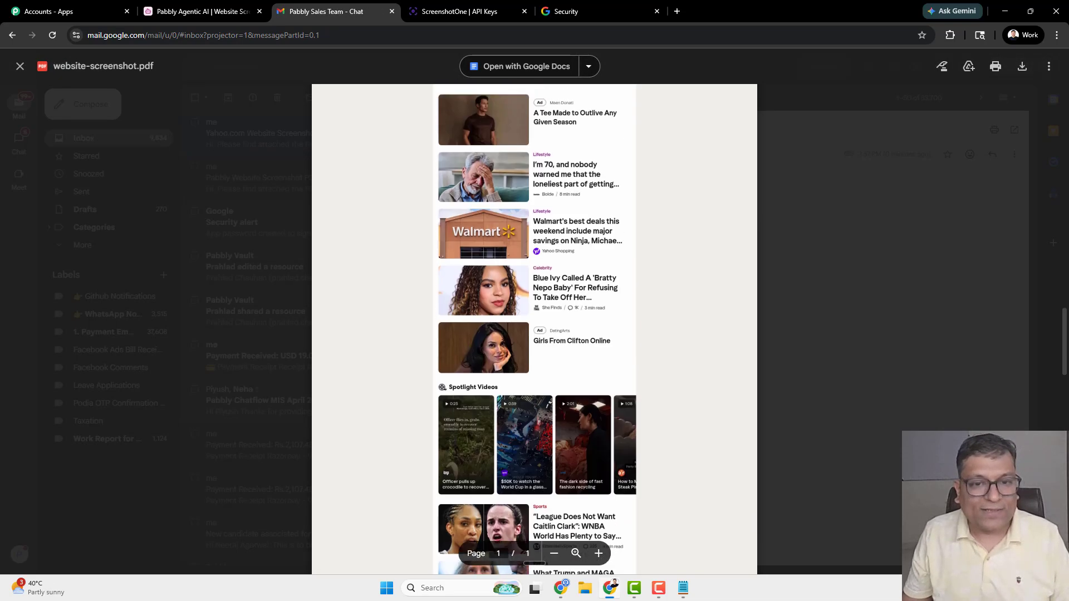
scroll(503, 334, "up", 3)
left_click(851, 264)
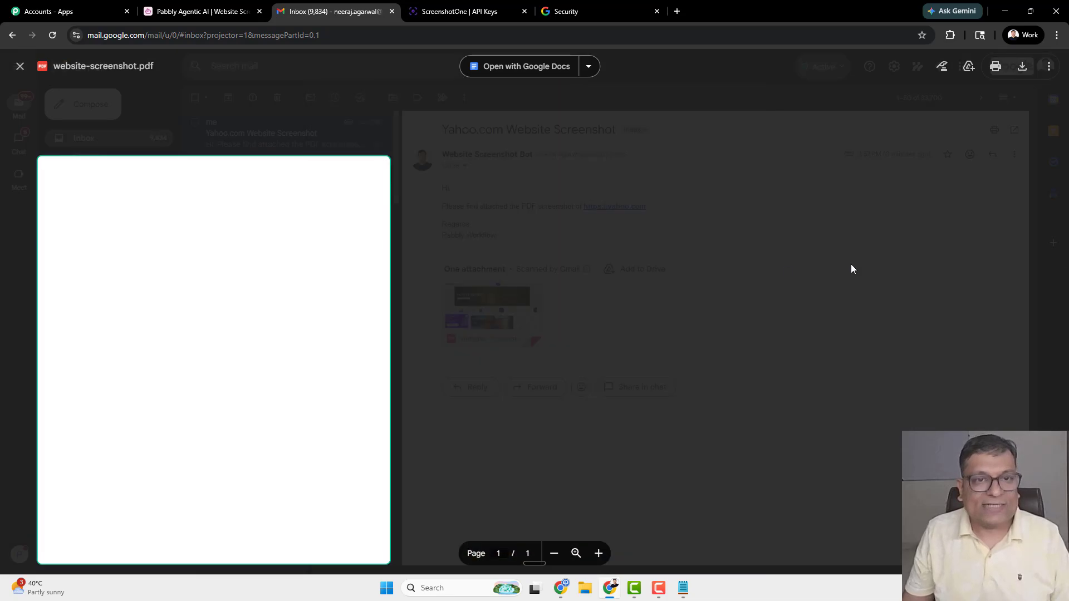
- Go back to the Pabbly Agentic AI workflow chat showing the yahoo.com test results
left_click(532, 3)
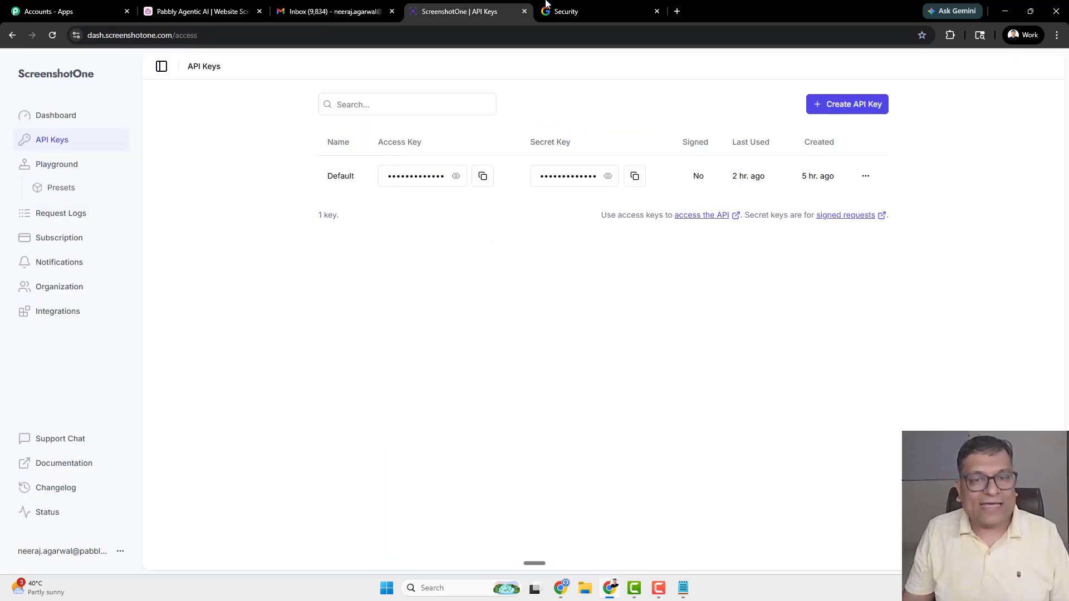
left_click(214, 5)
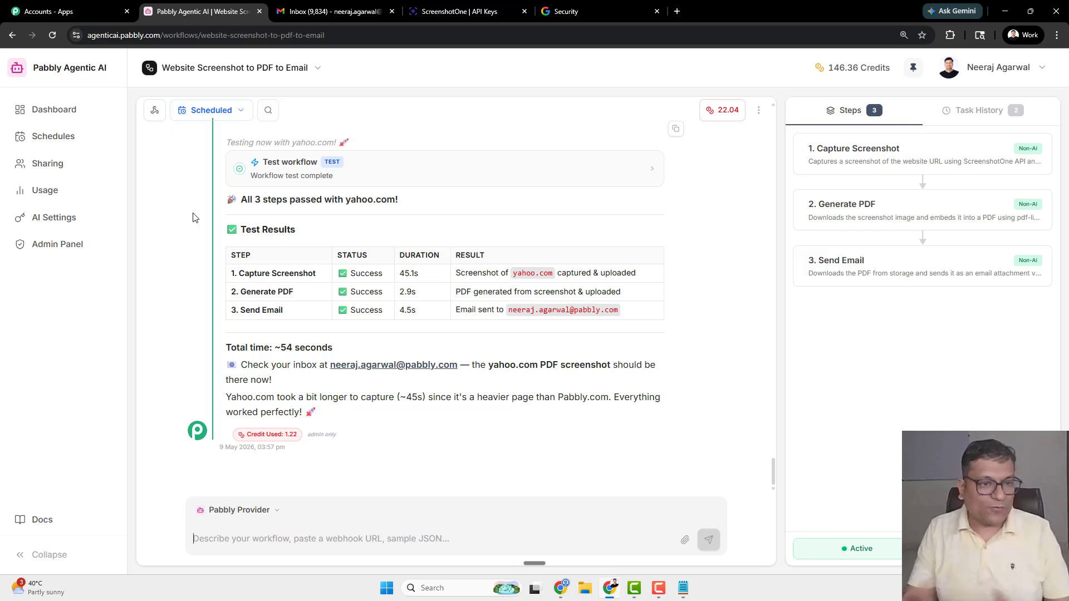